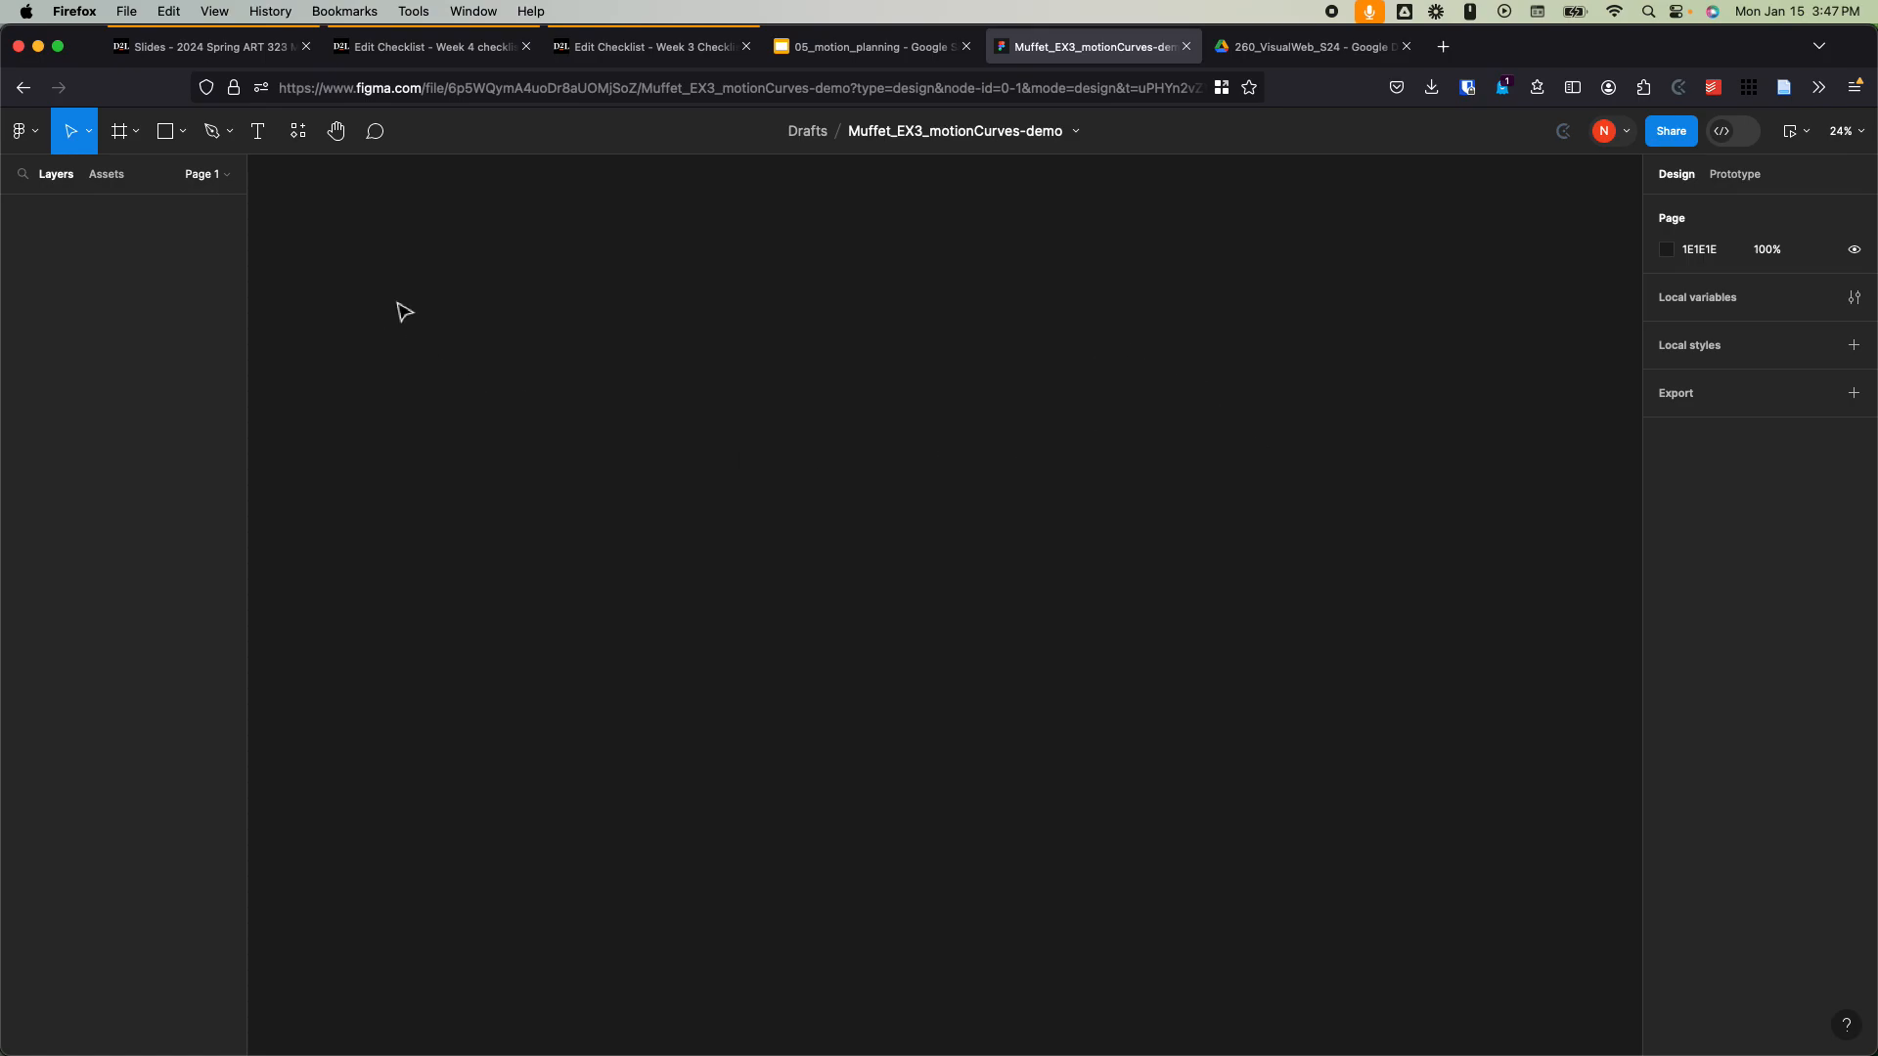
Step: Draw a square frame on the empty canvas and set its width and height to 1080
click(123, 135)
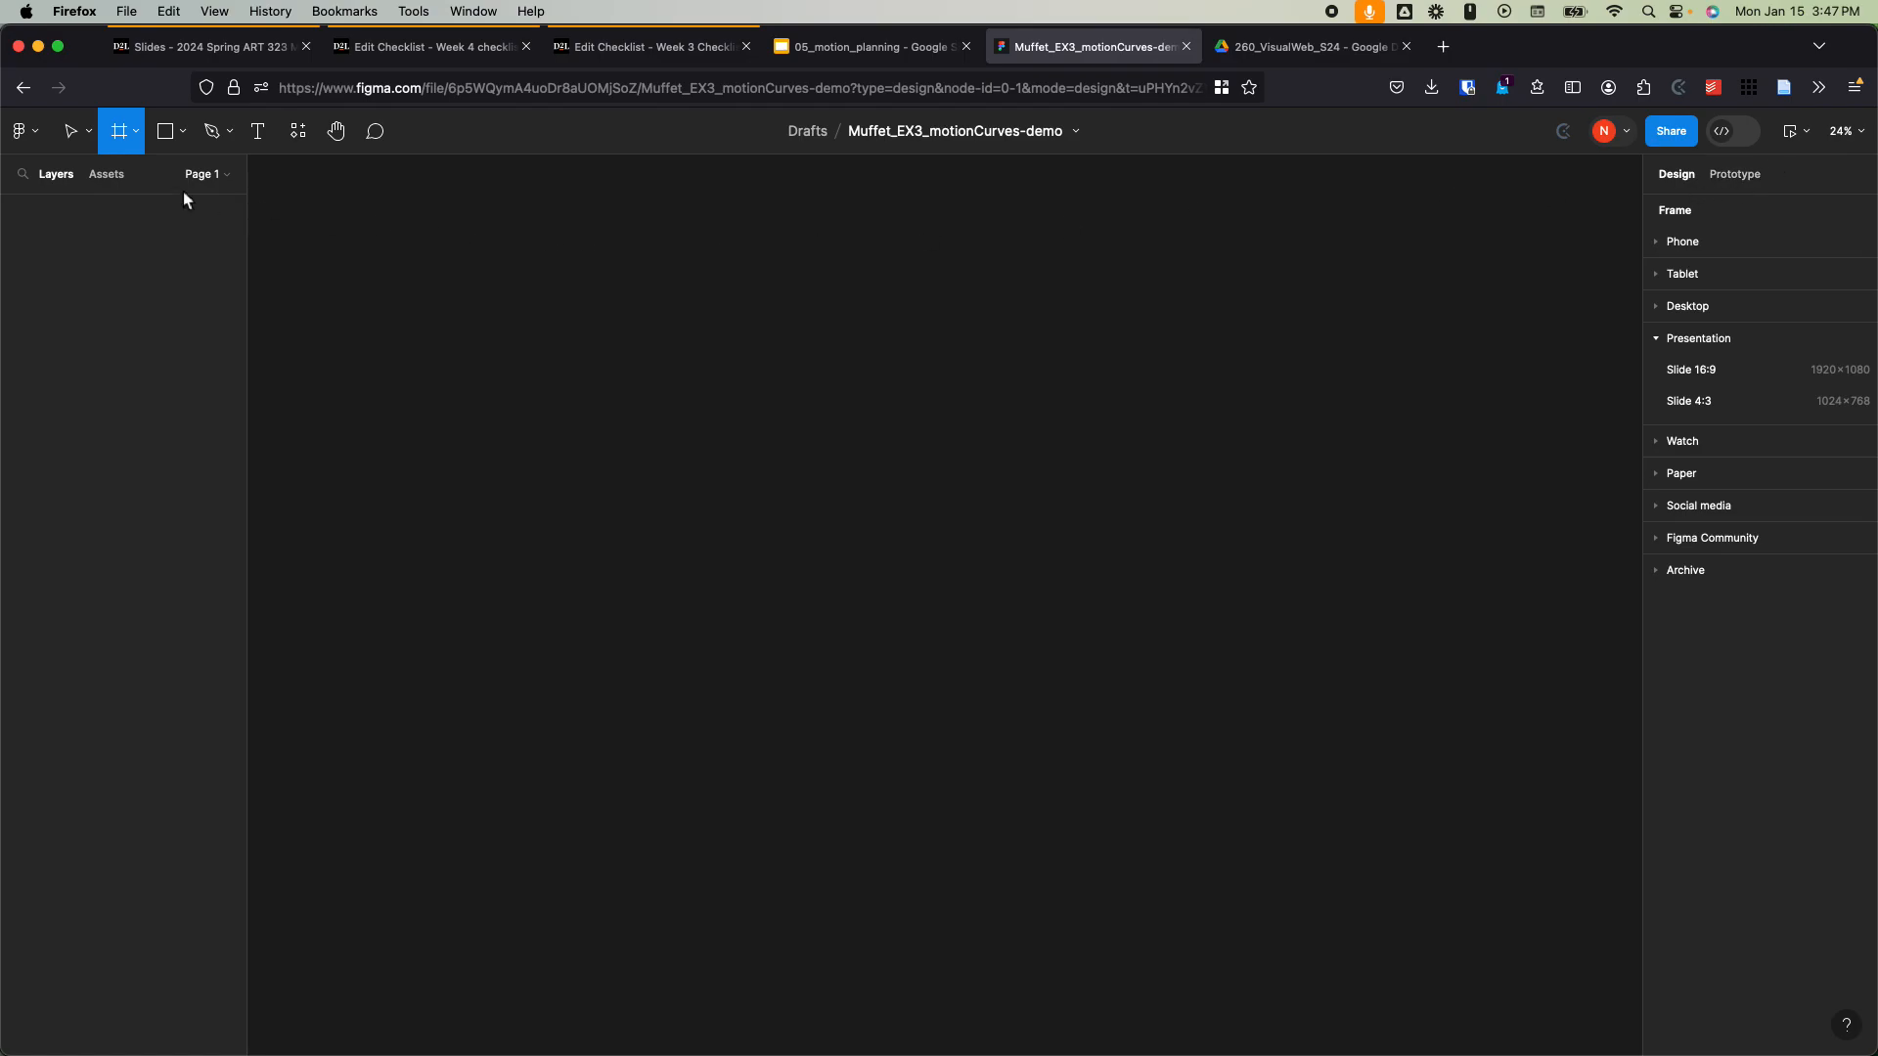
drag(718, 238, 1312, 833)
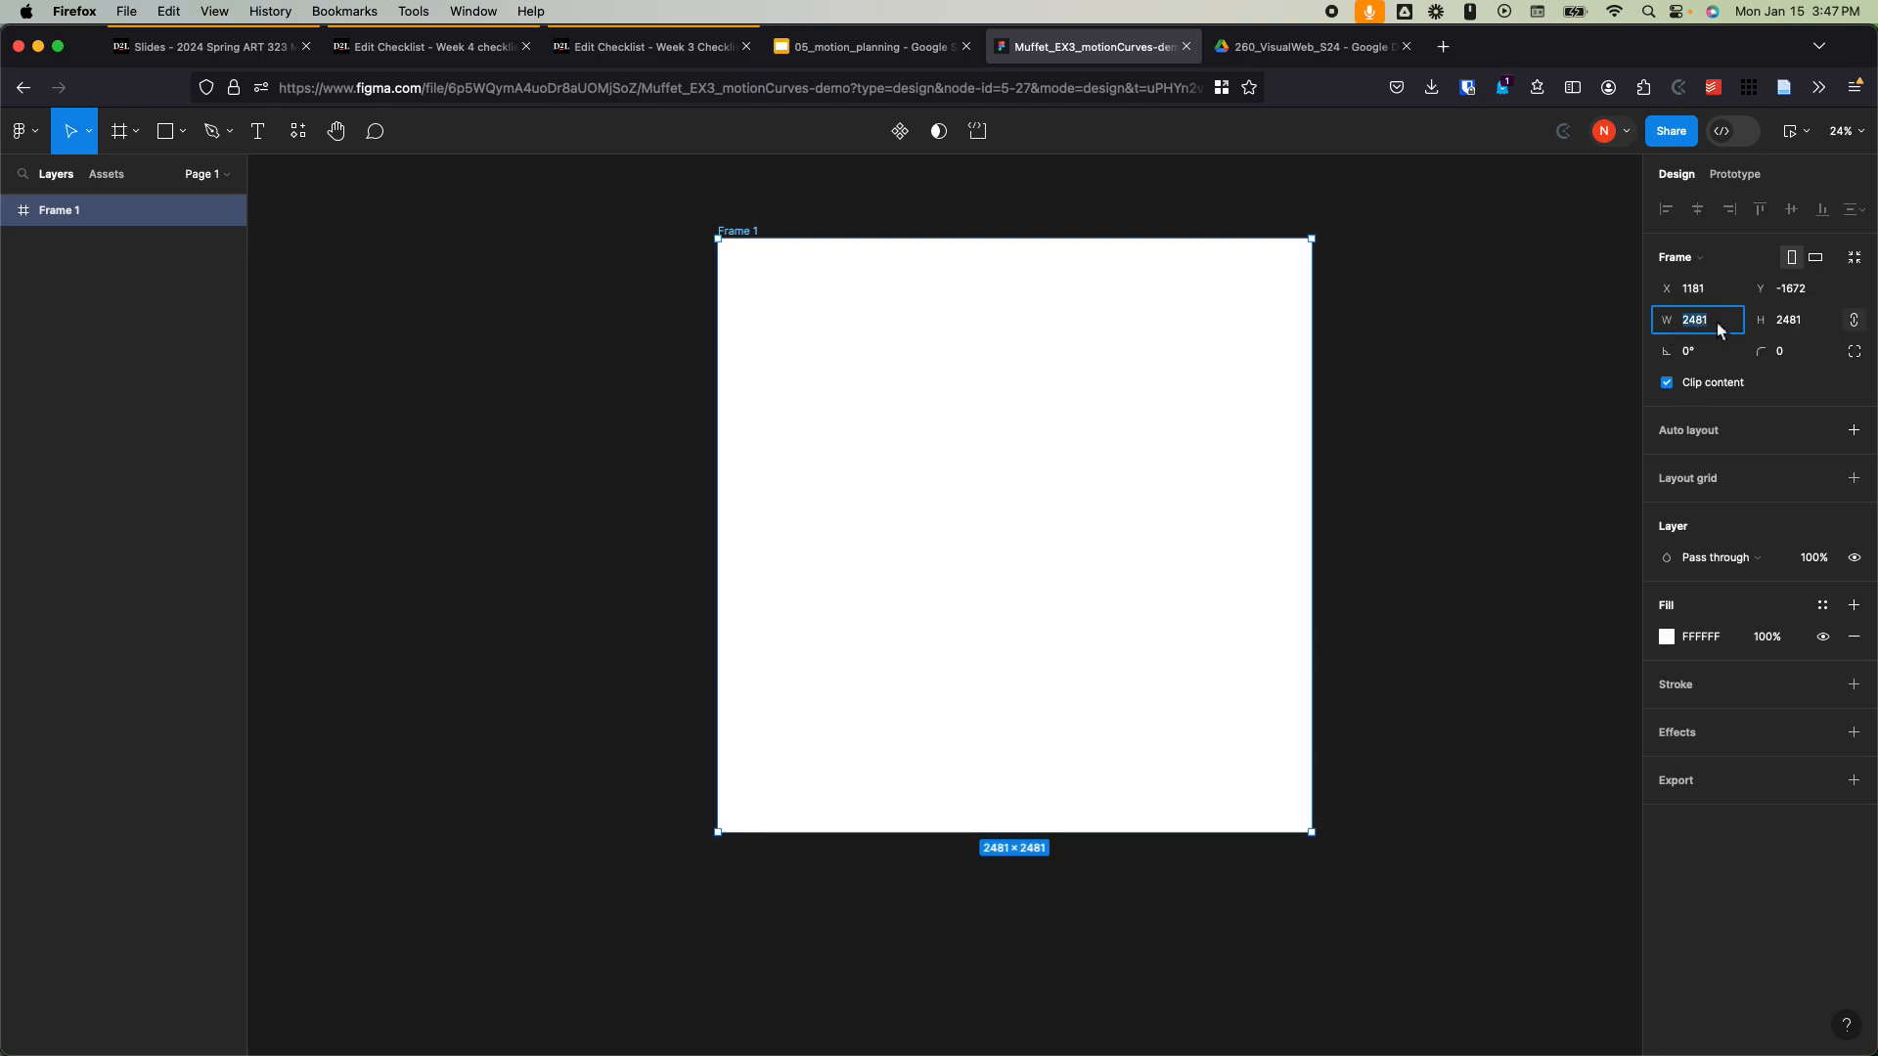
text(1080)
key(Tab)
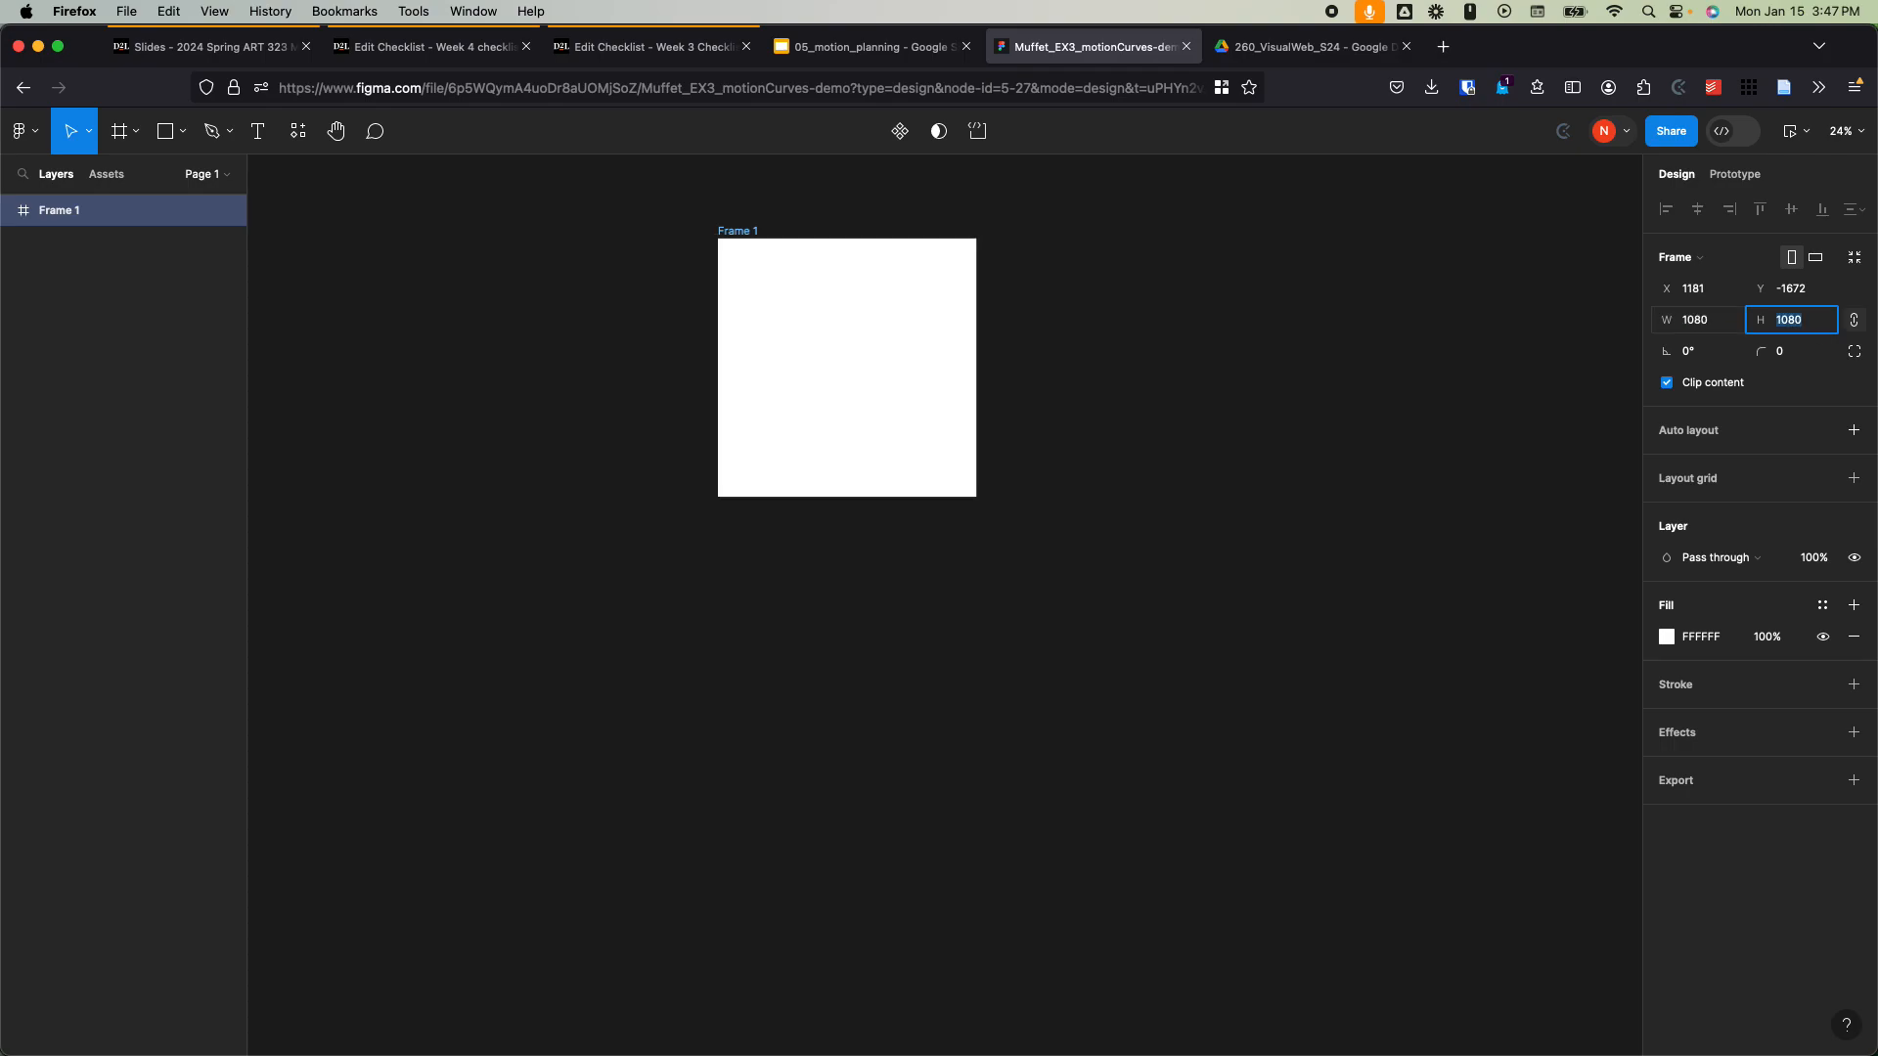
text(1080)
key(Return)
scroll(909, 239, up, 5)
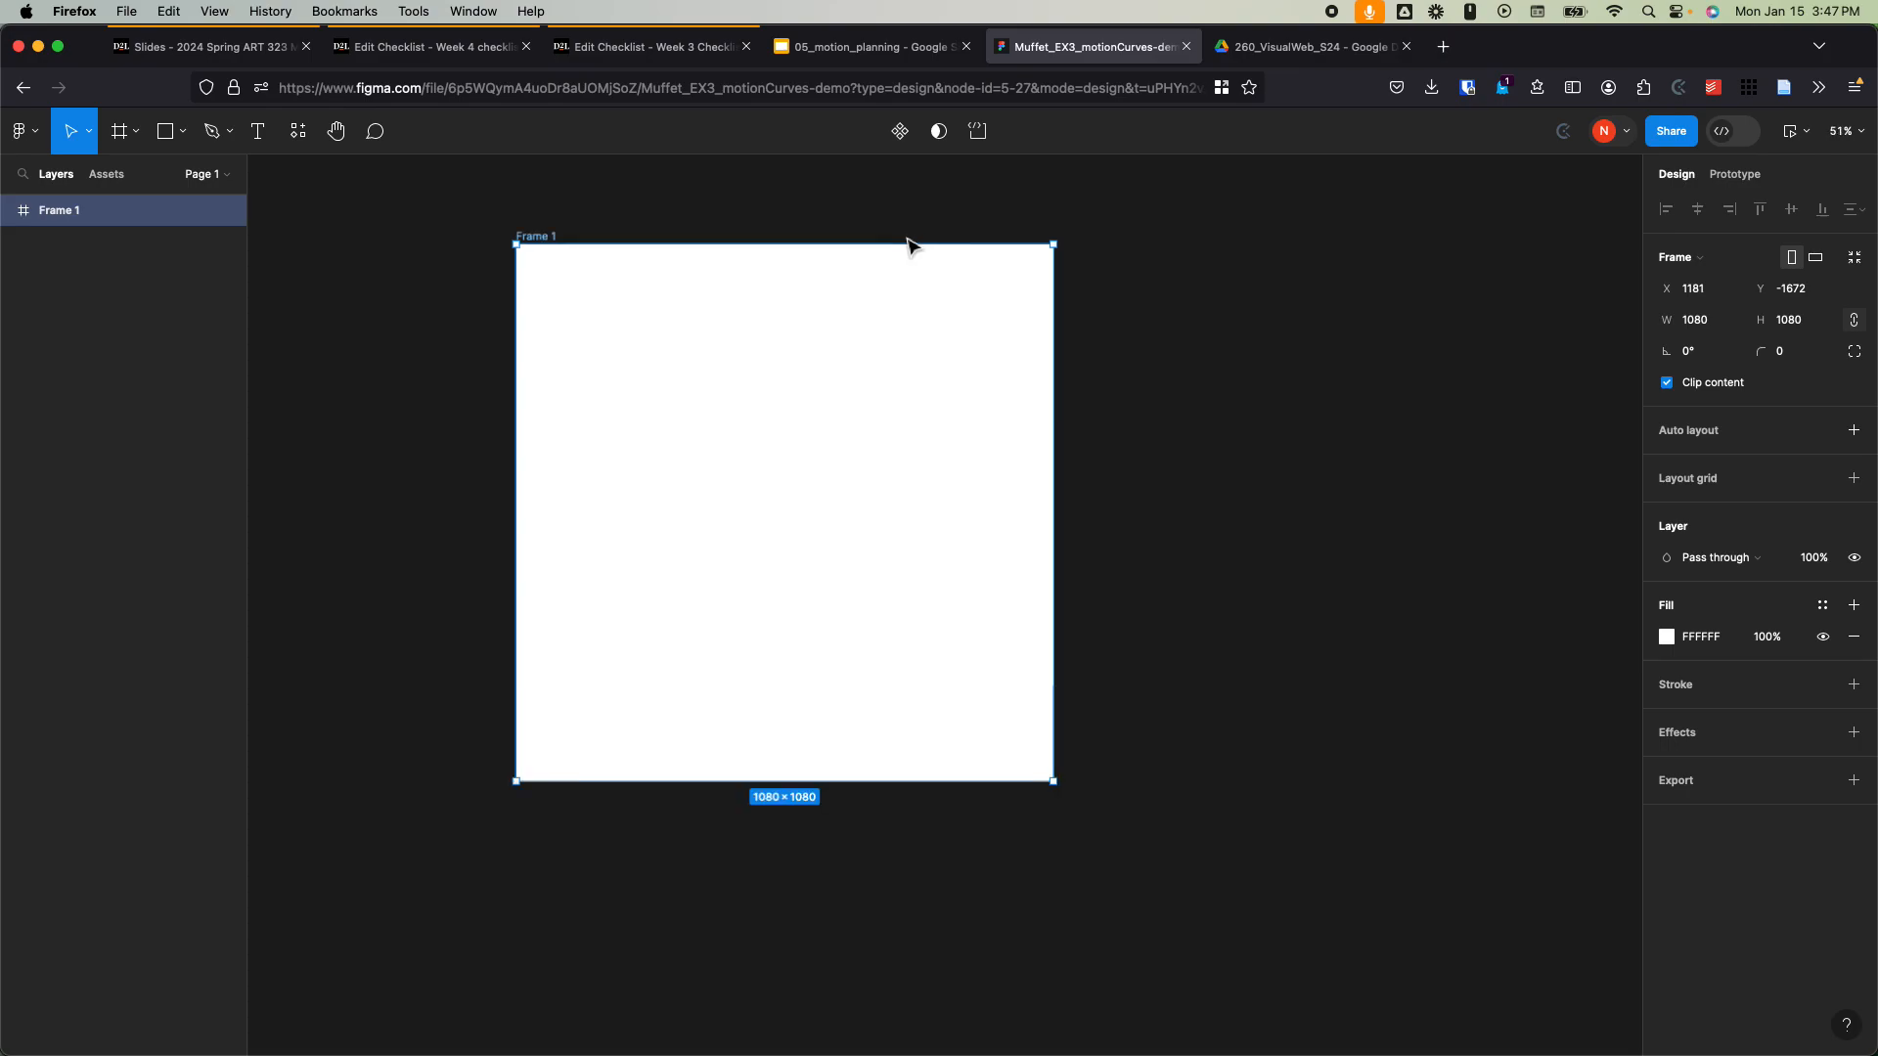
scroll(1262, 409, left, 3)
click(1387, 436)
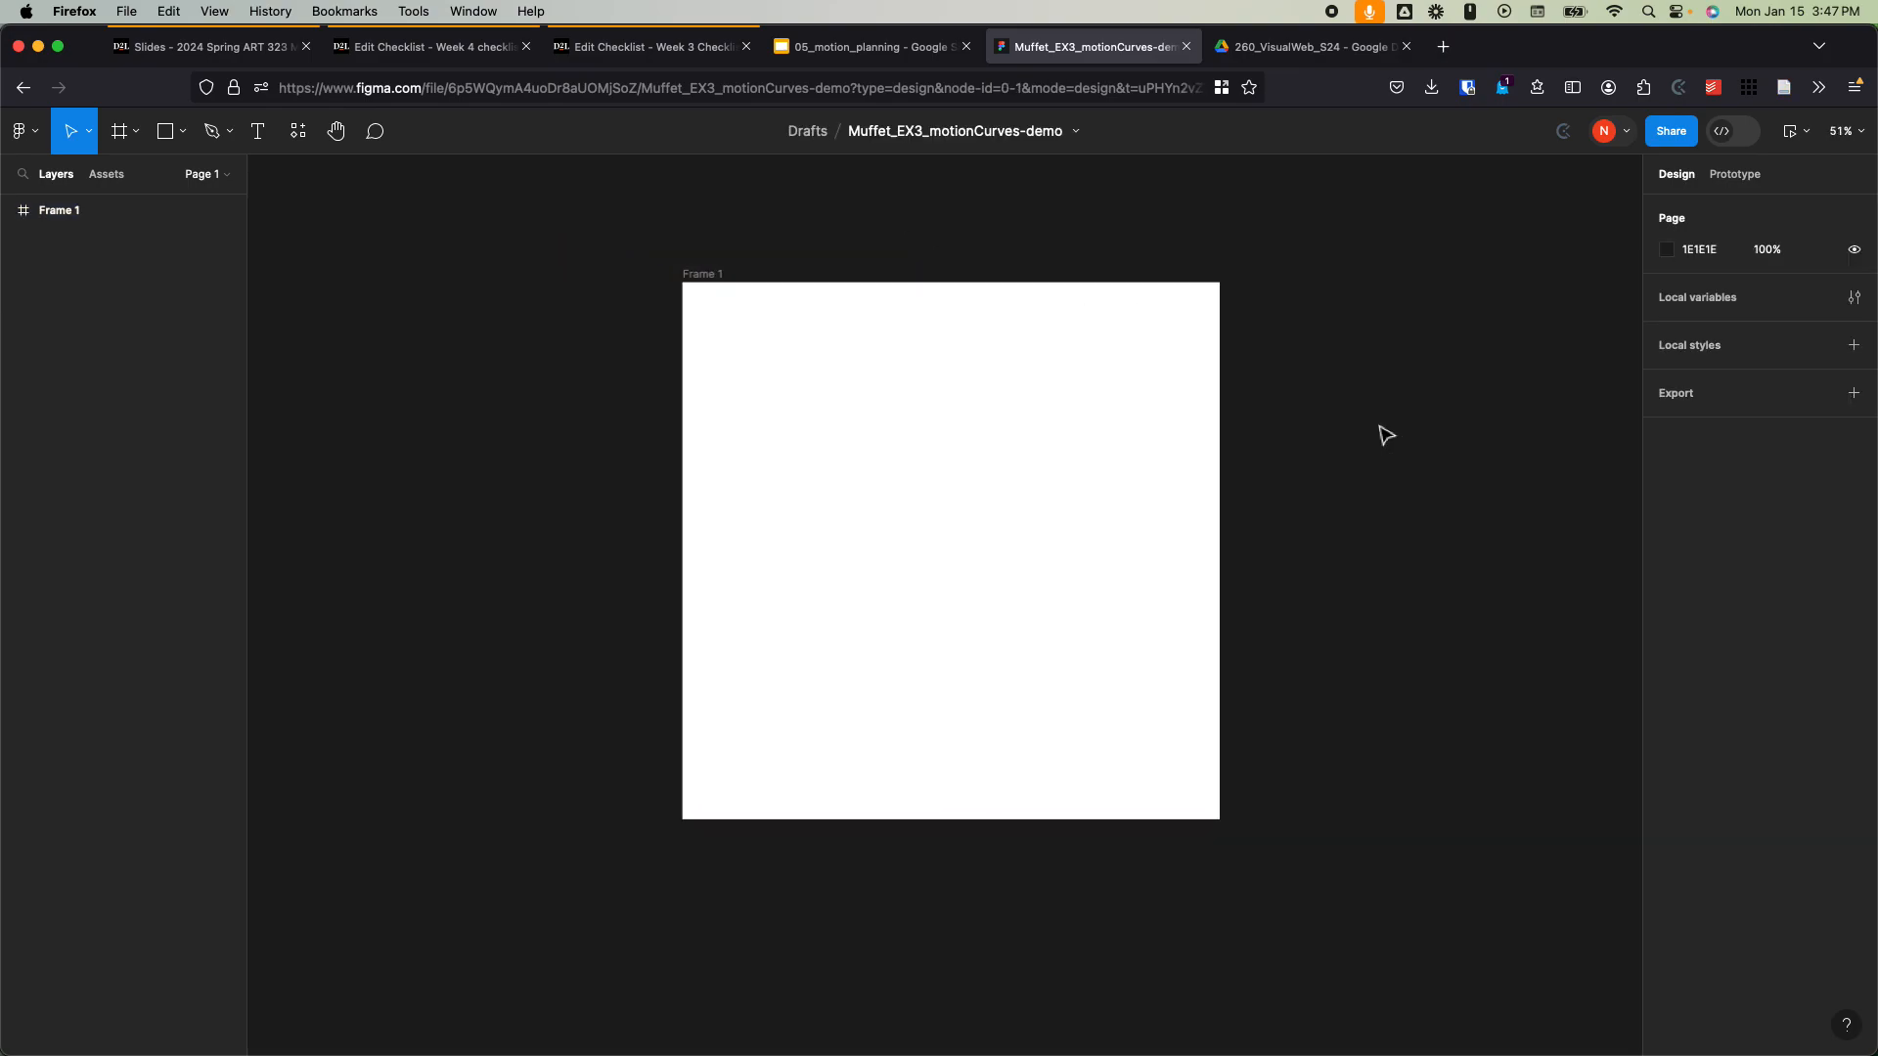
scroll(1235, 421, up, 2)
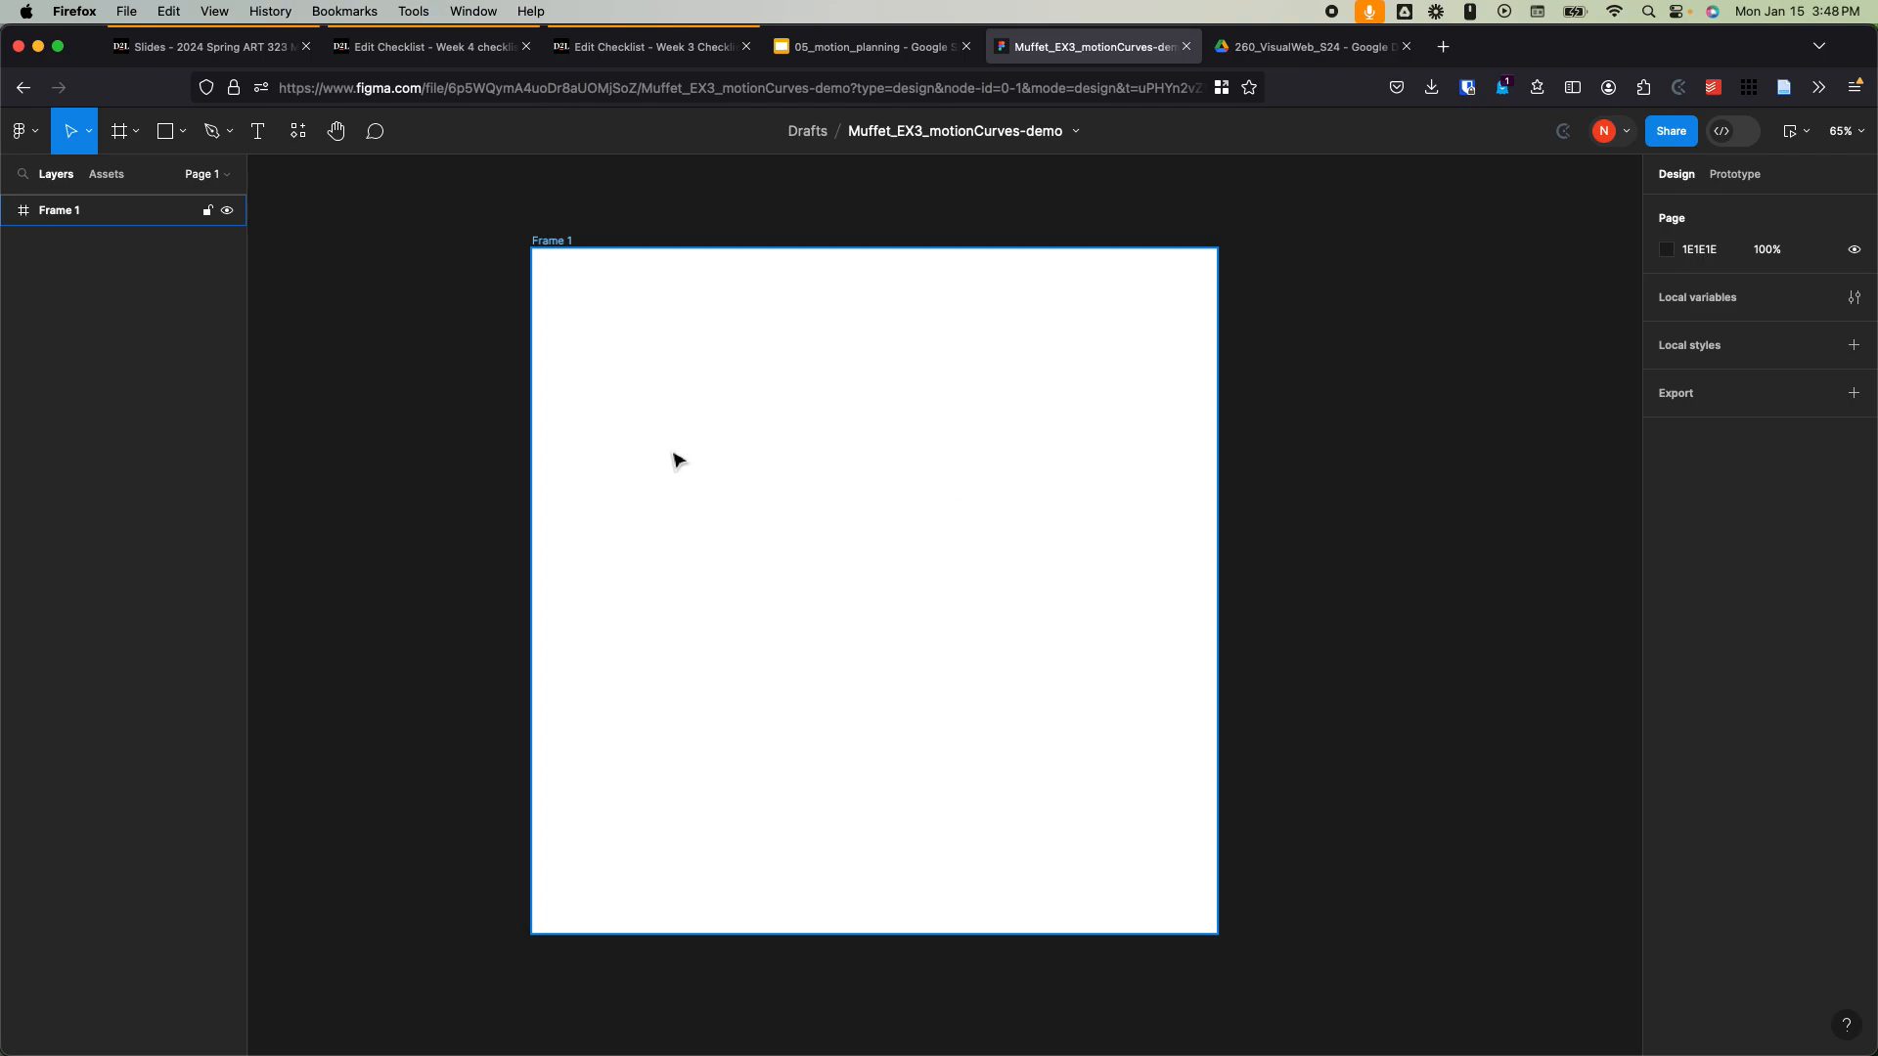
Step: Draw a floor rectangle about 1080 × 63 spanning the full width of Frame 1's bottom edge
click(277, 277)
click(682, 257)
click(511, 327)
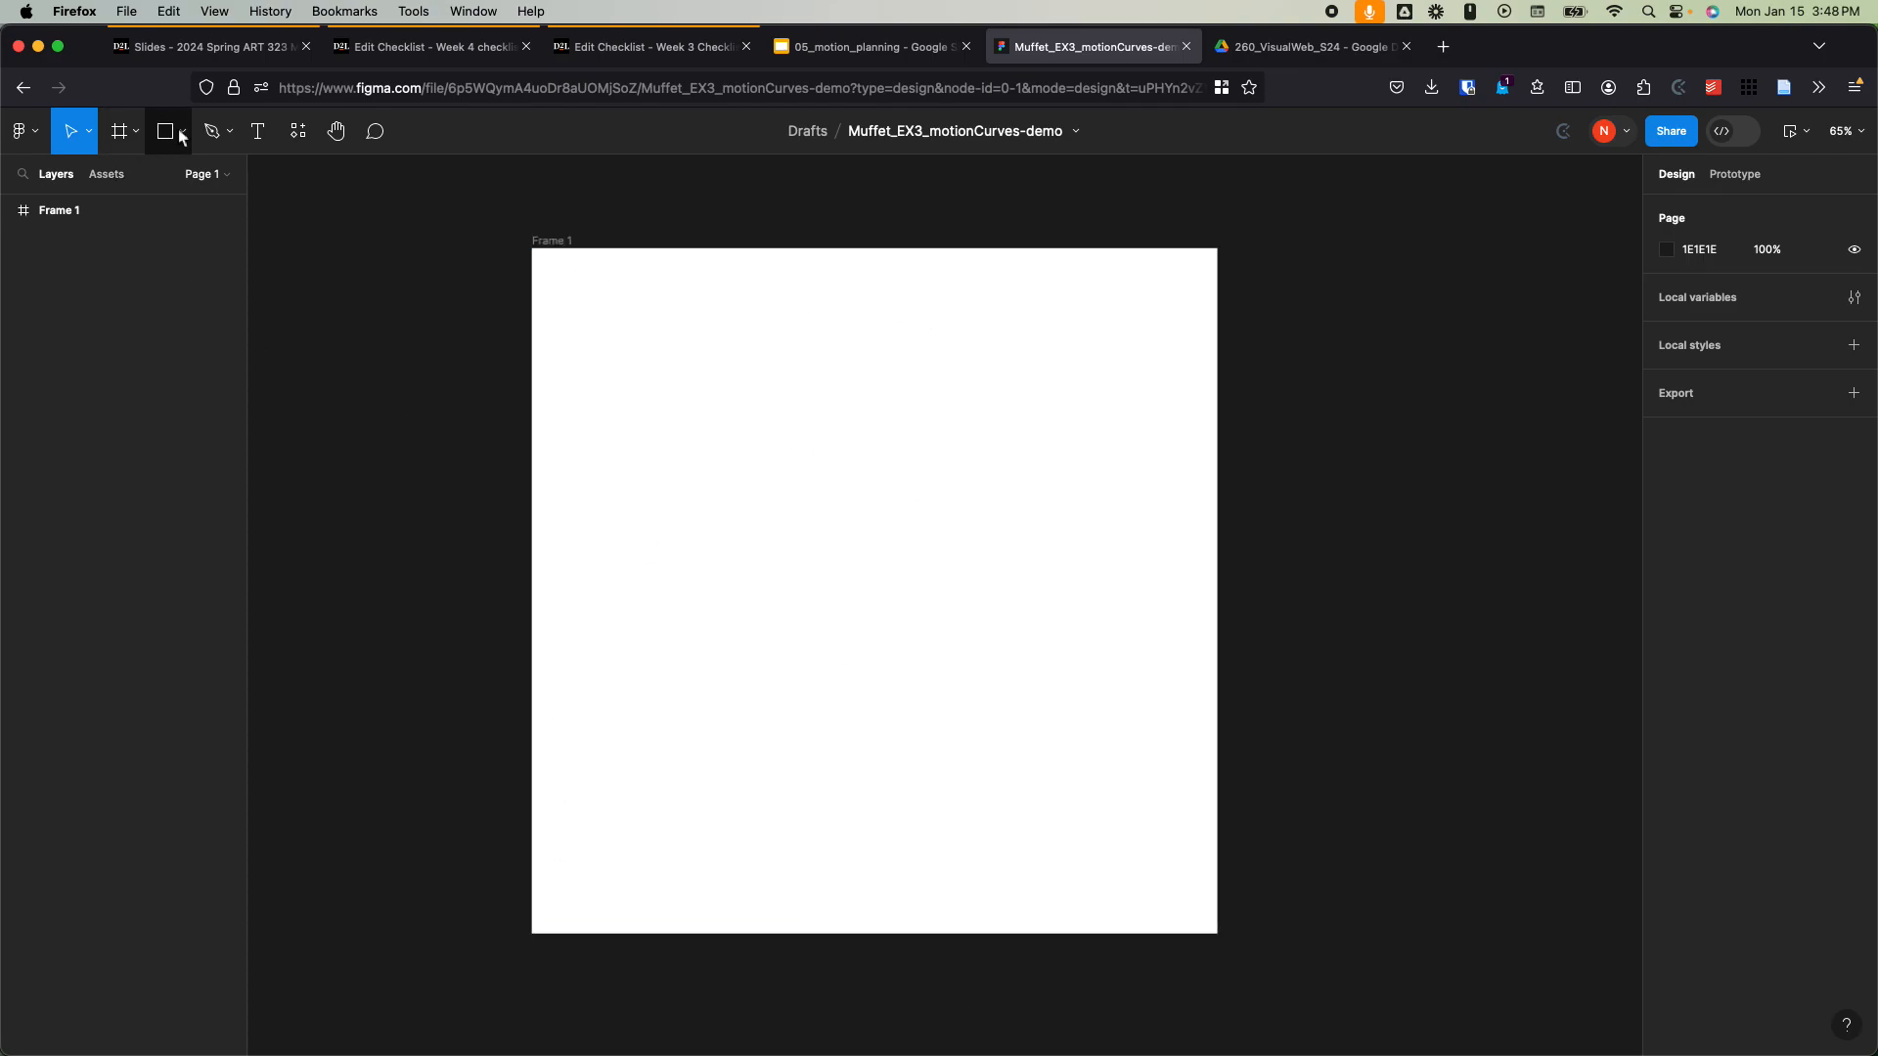
click(181, 131)
click(176, 180)
drag(531, 939, 1220, 894)
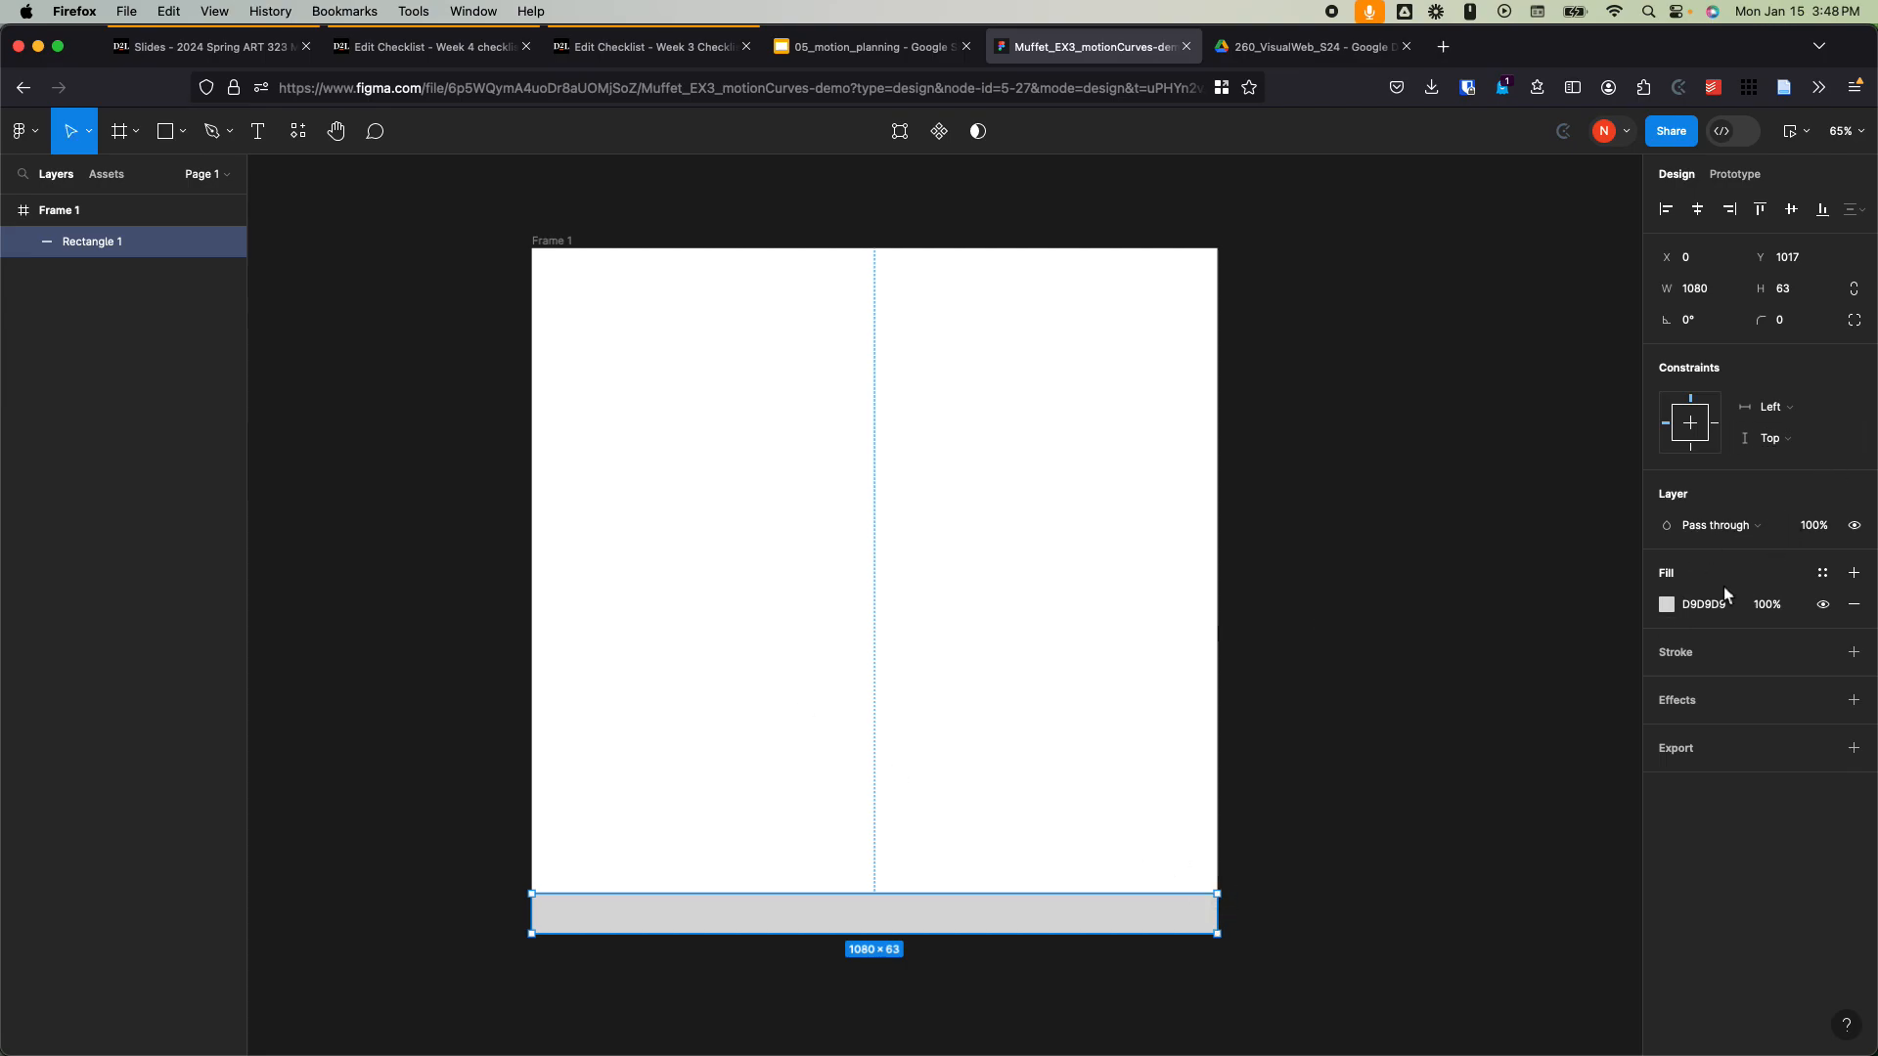
Step: Change the floor rectangle's fill to medium grey 7E7E7E
click(1666, 604)
drag(1415, 614, 1376, 671)
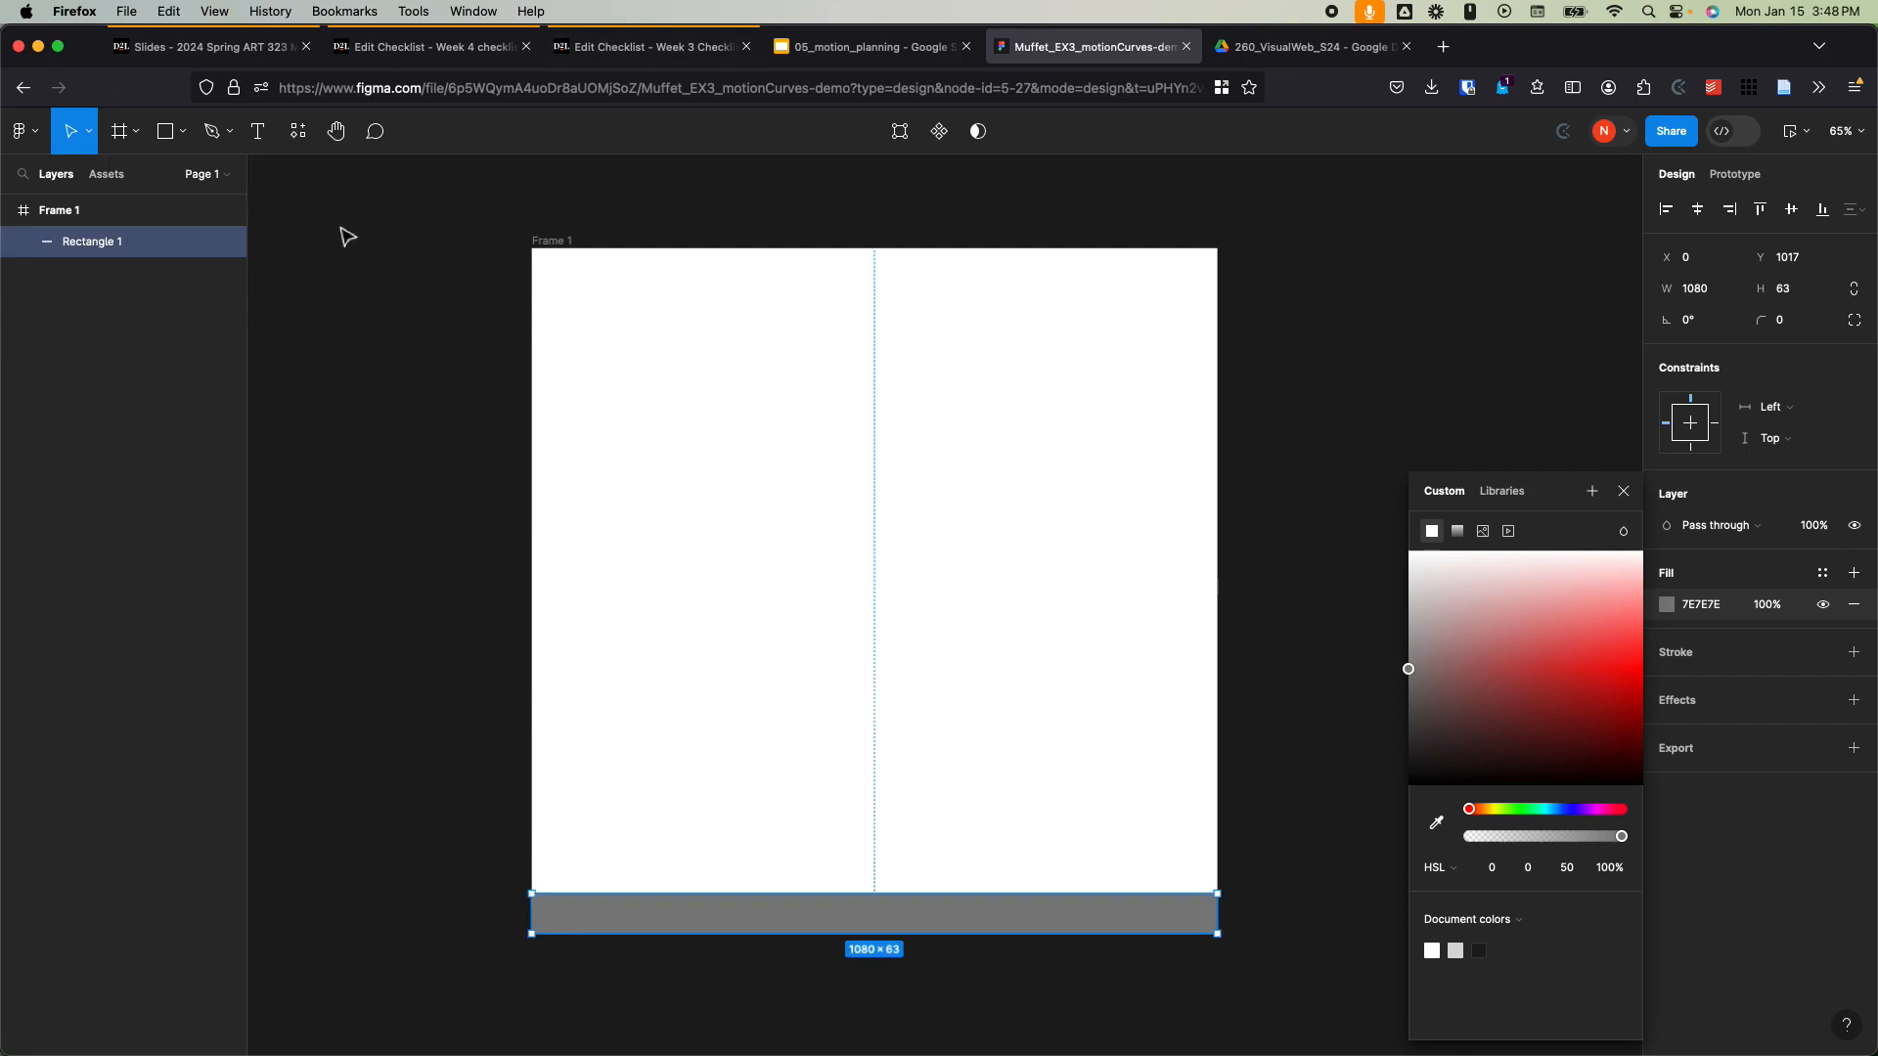
click(328, 196)
Step: Draw a circle about 158 × 158, centred horizontally against the top edge of Frame 1
click(191, 132)
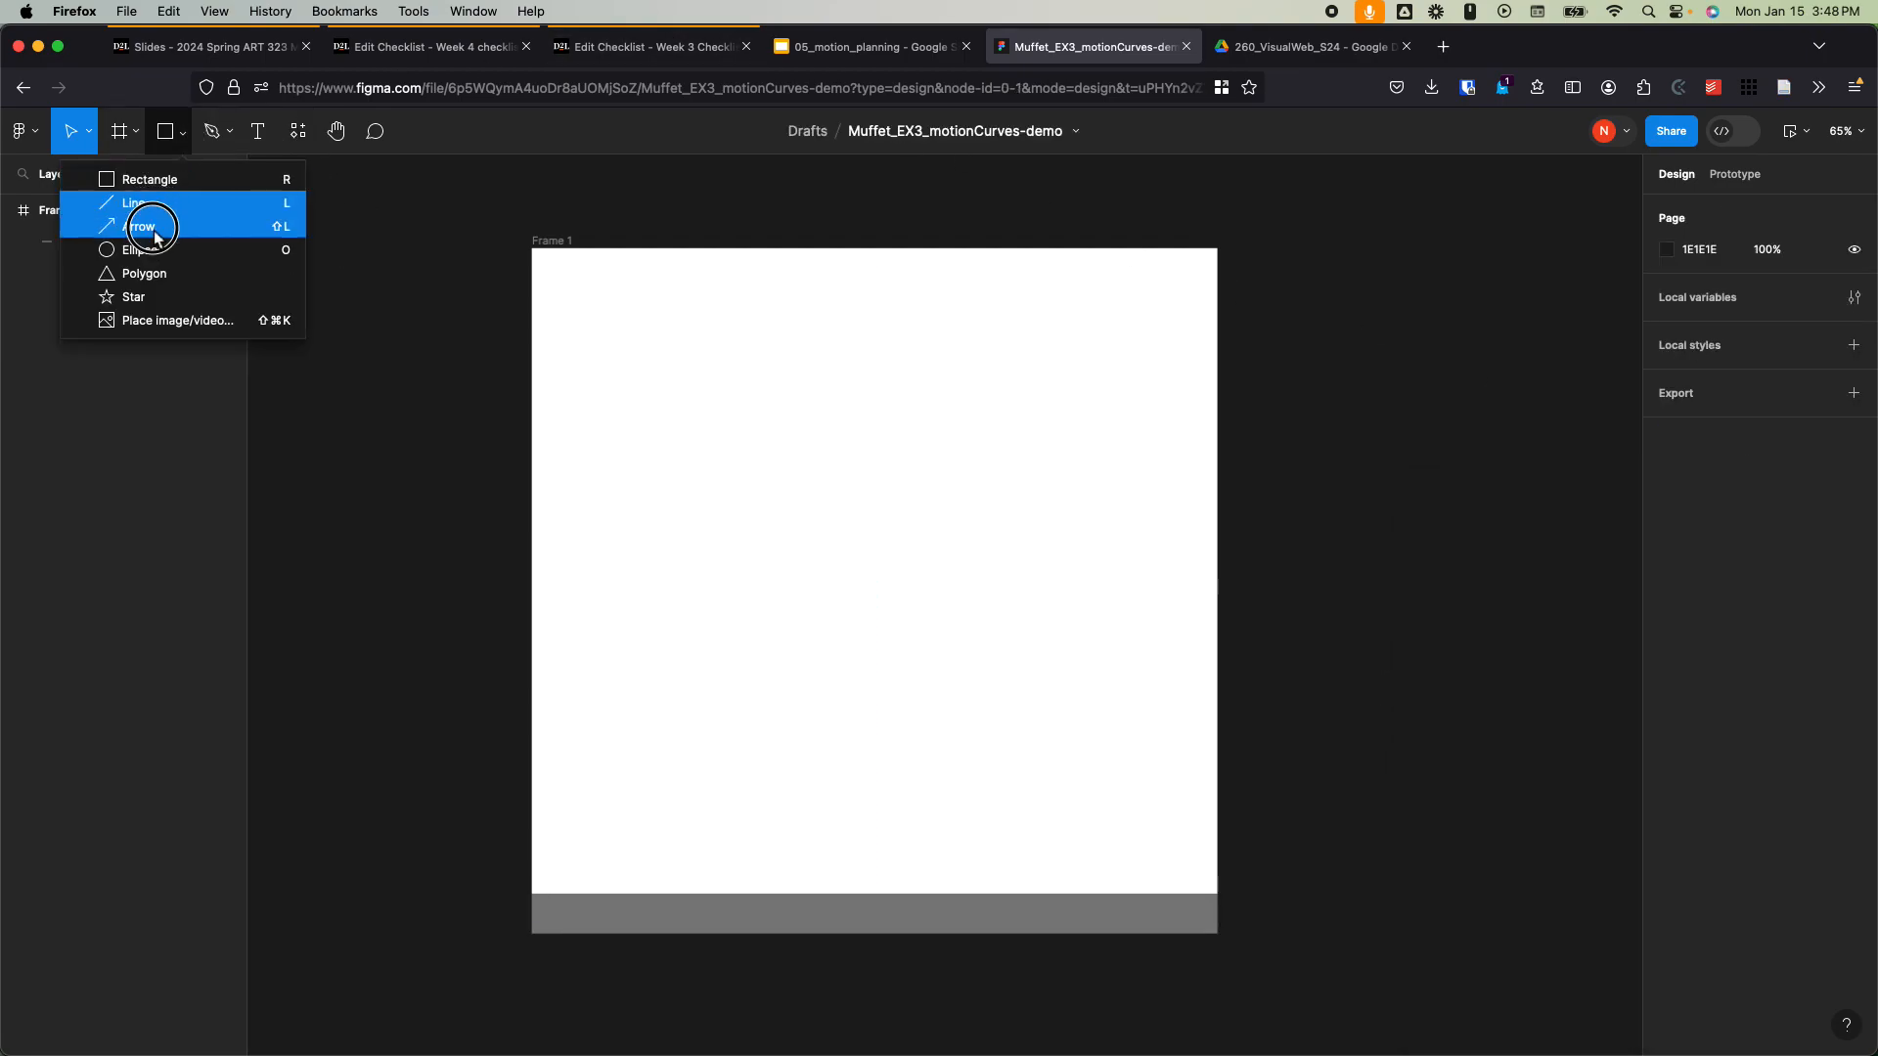
key(Escape)
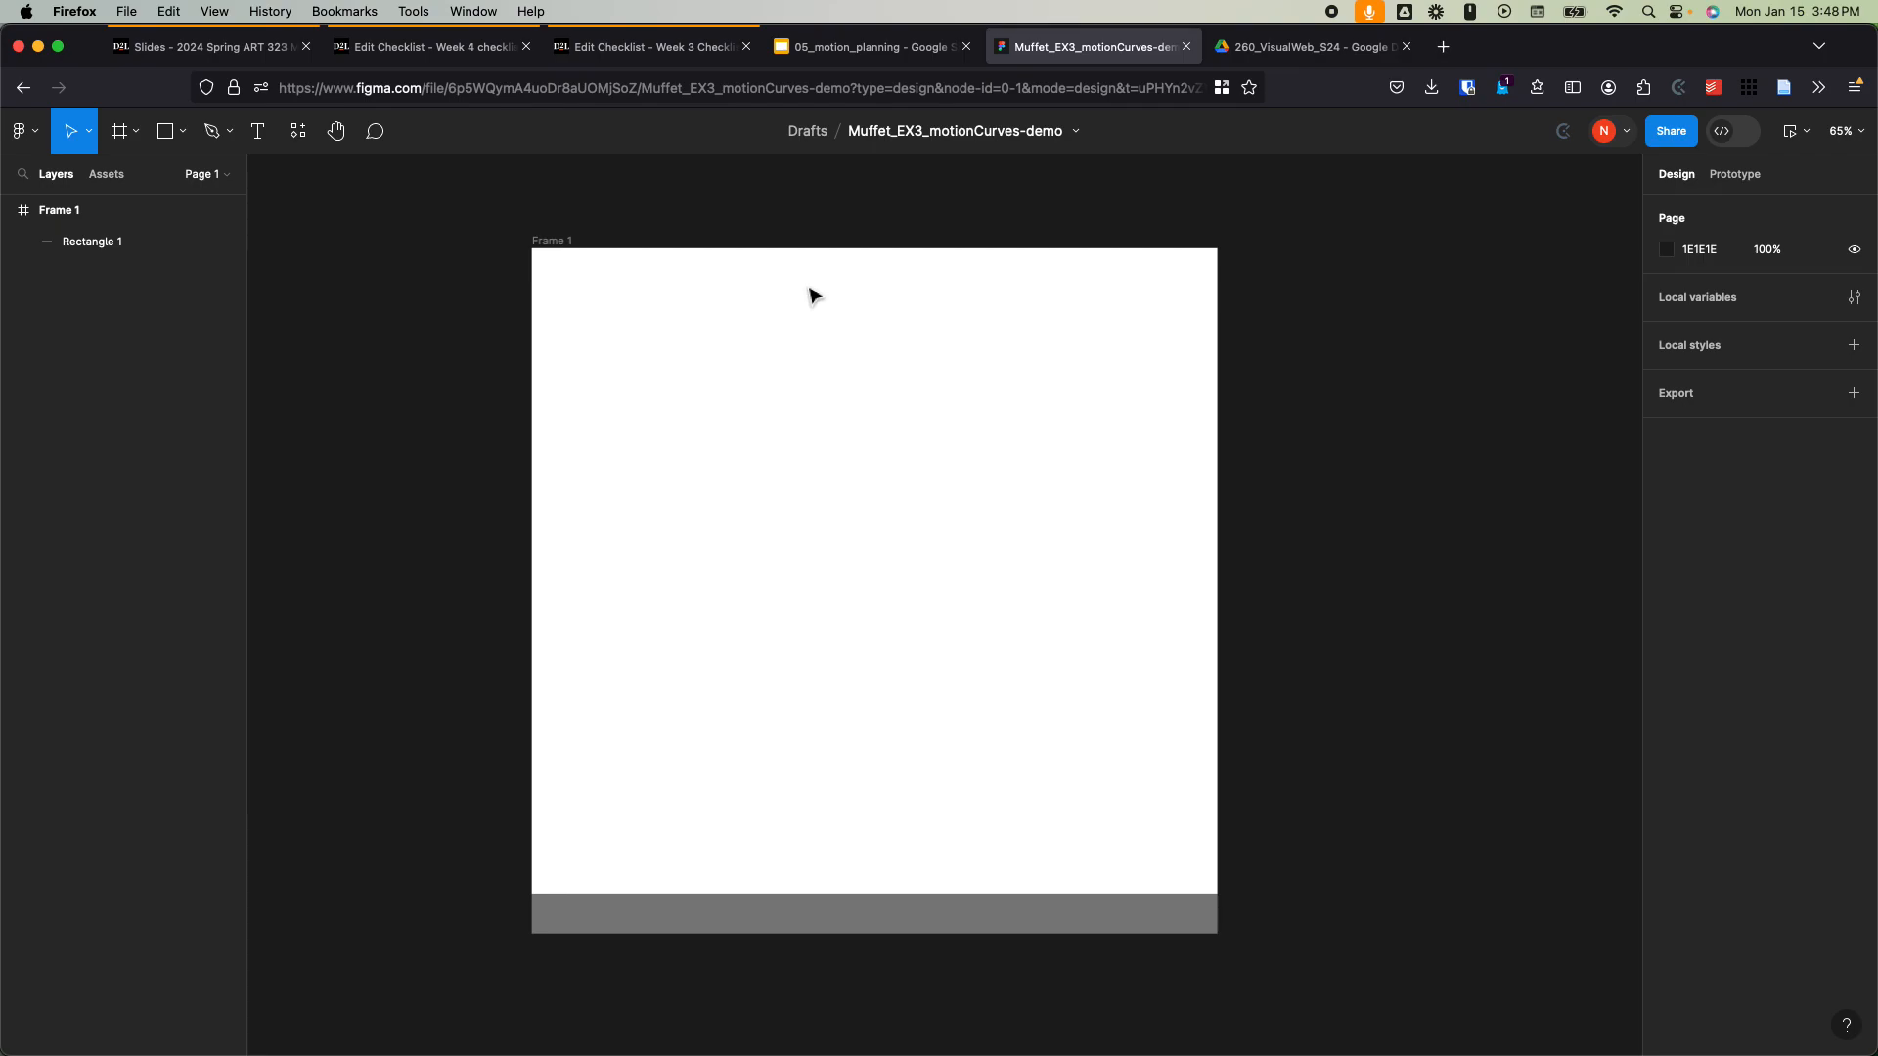
click(181, 131)
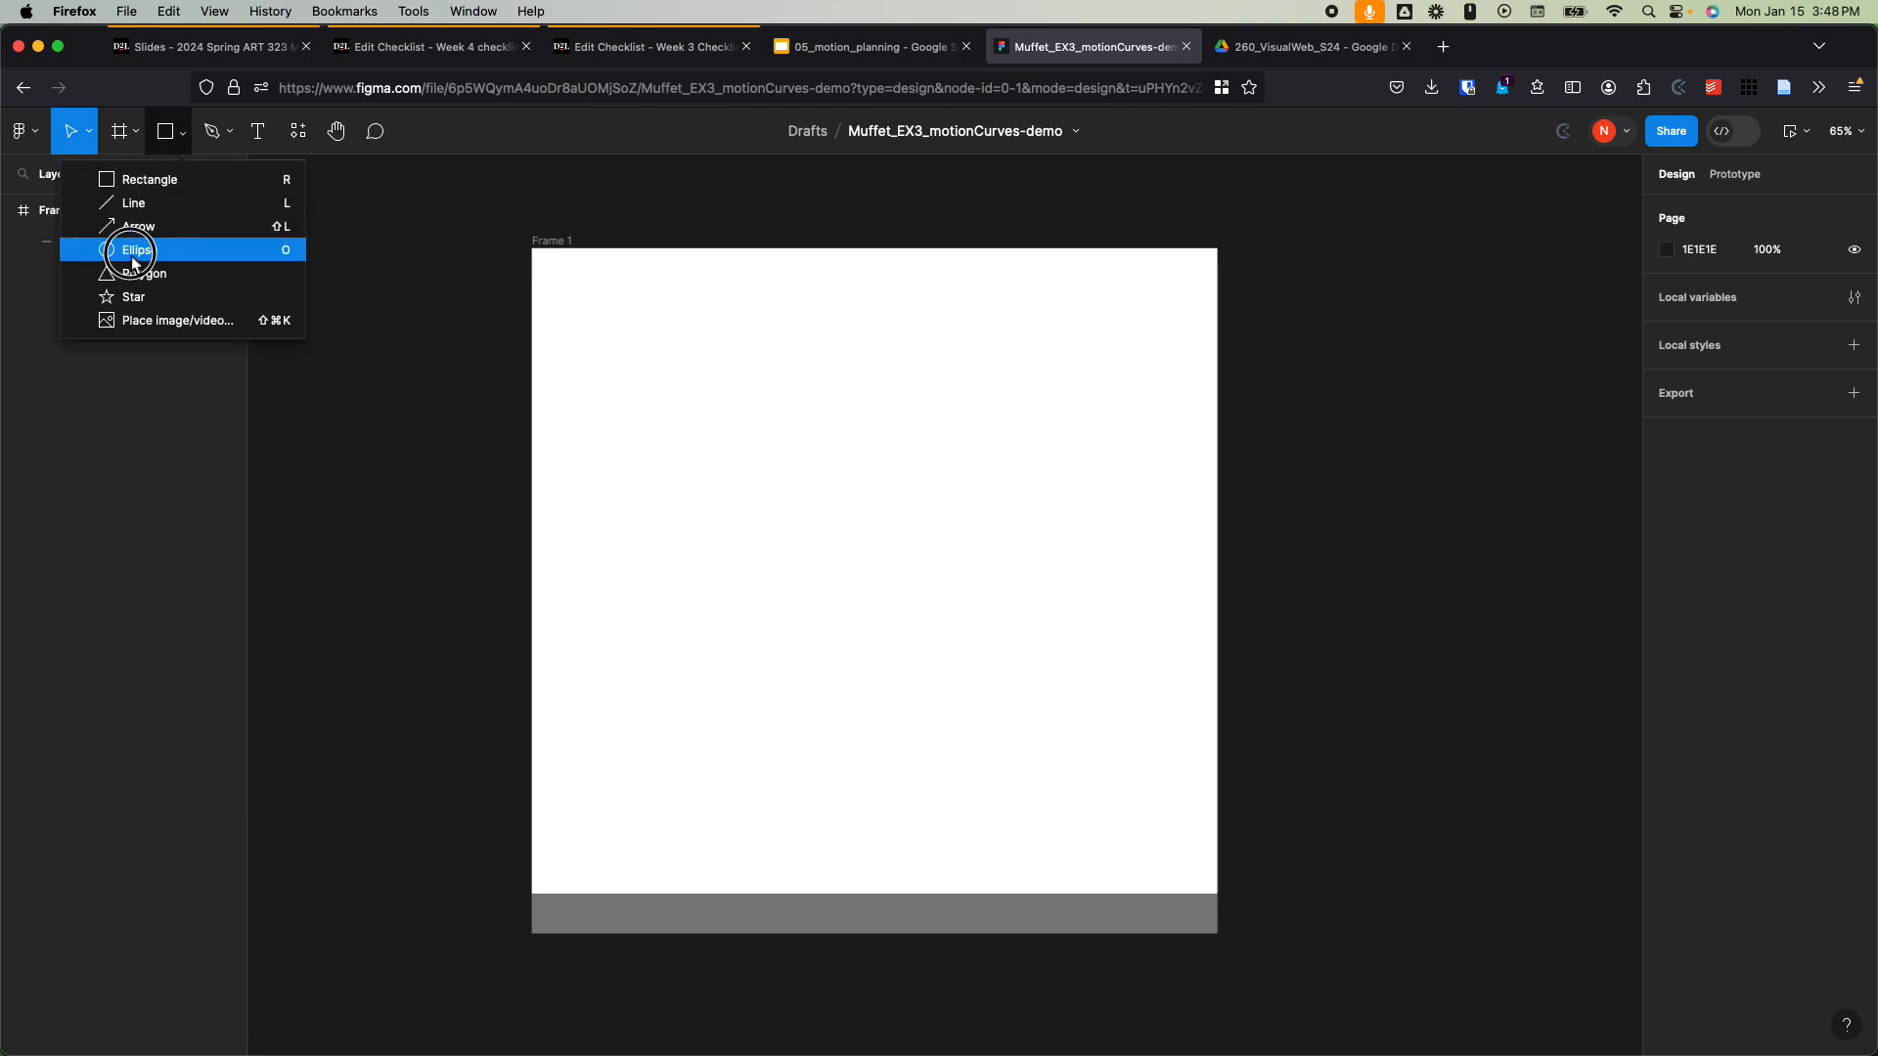
key(Escape)
click(174, 142)
click(182, 135)
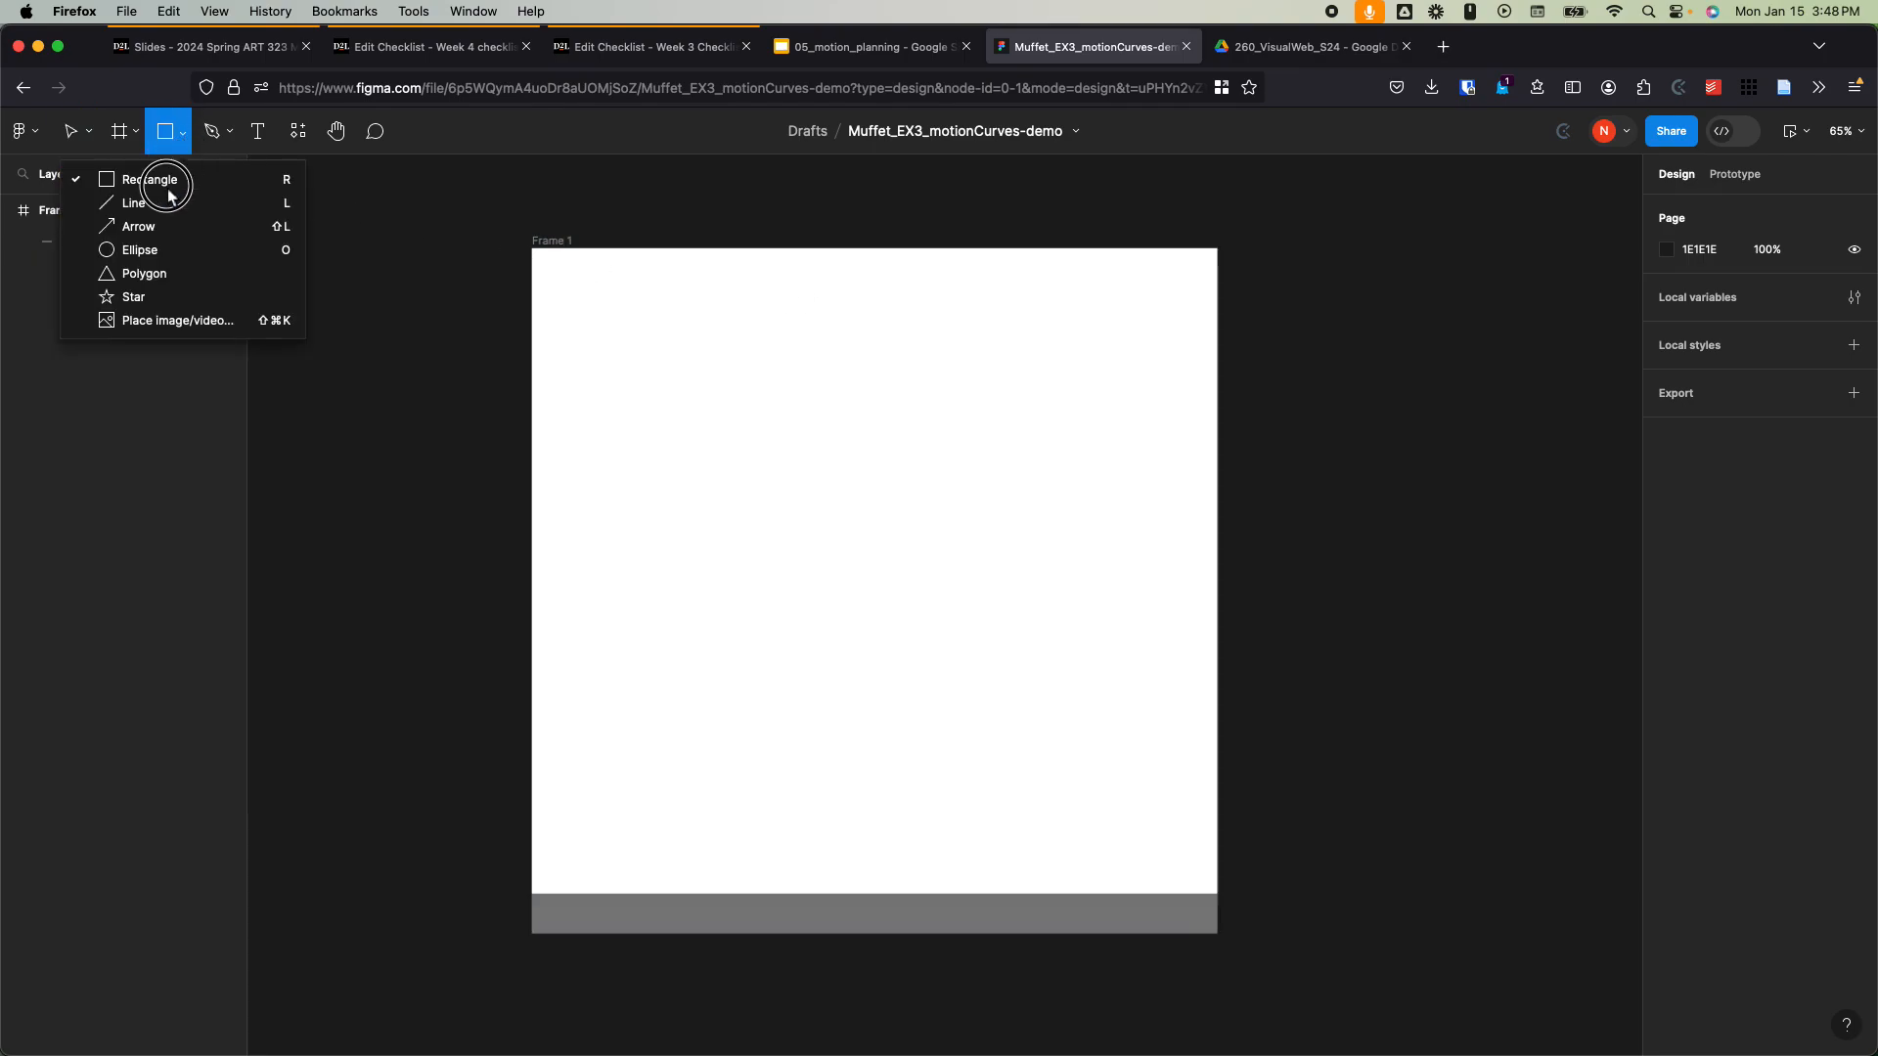
key(Escape)
click(182, 131)
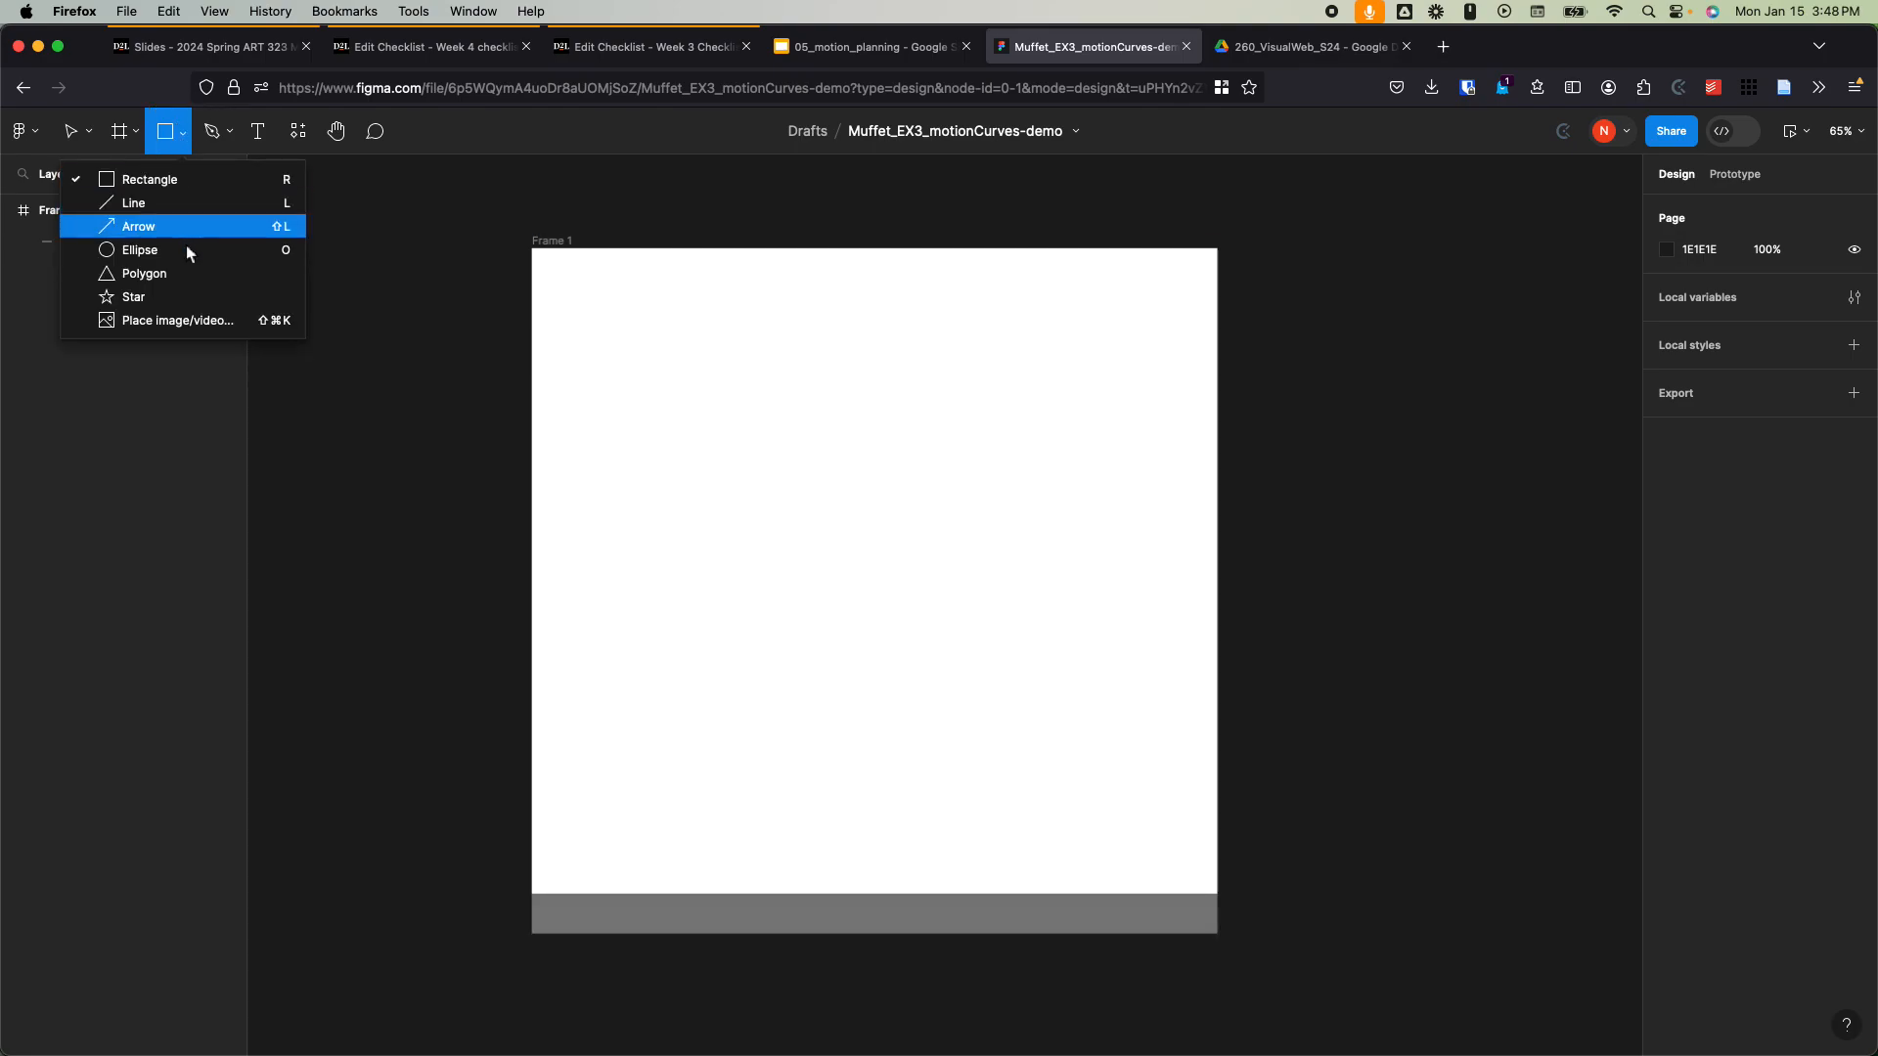
click(185, 253)
drag(855, 280, 890, 299)
Step: Change the circle's fill to orange FB7428
click(1666, 604)
drag(1477, 809, 1477, 809)
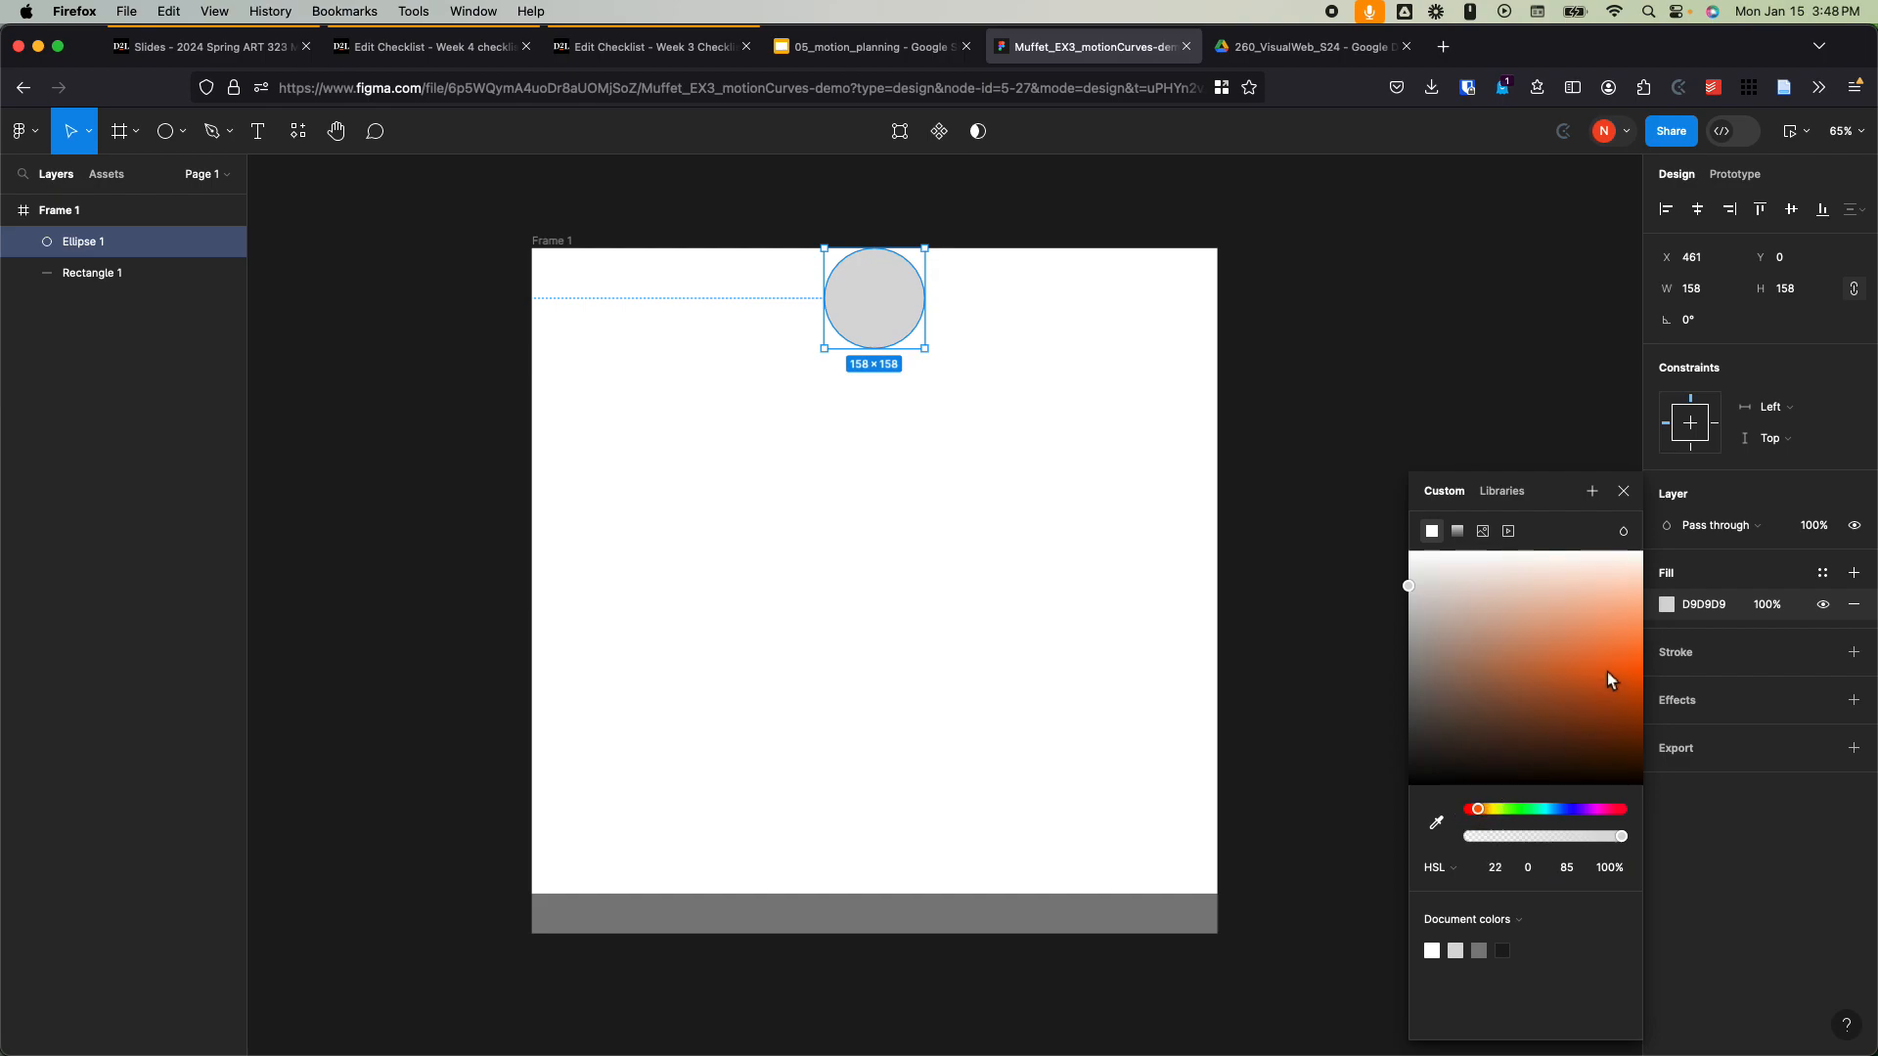
drag(1611, 680, 1634, 652)
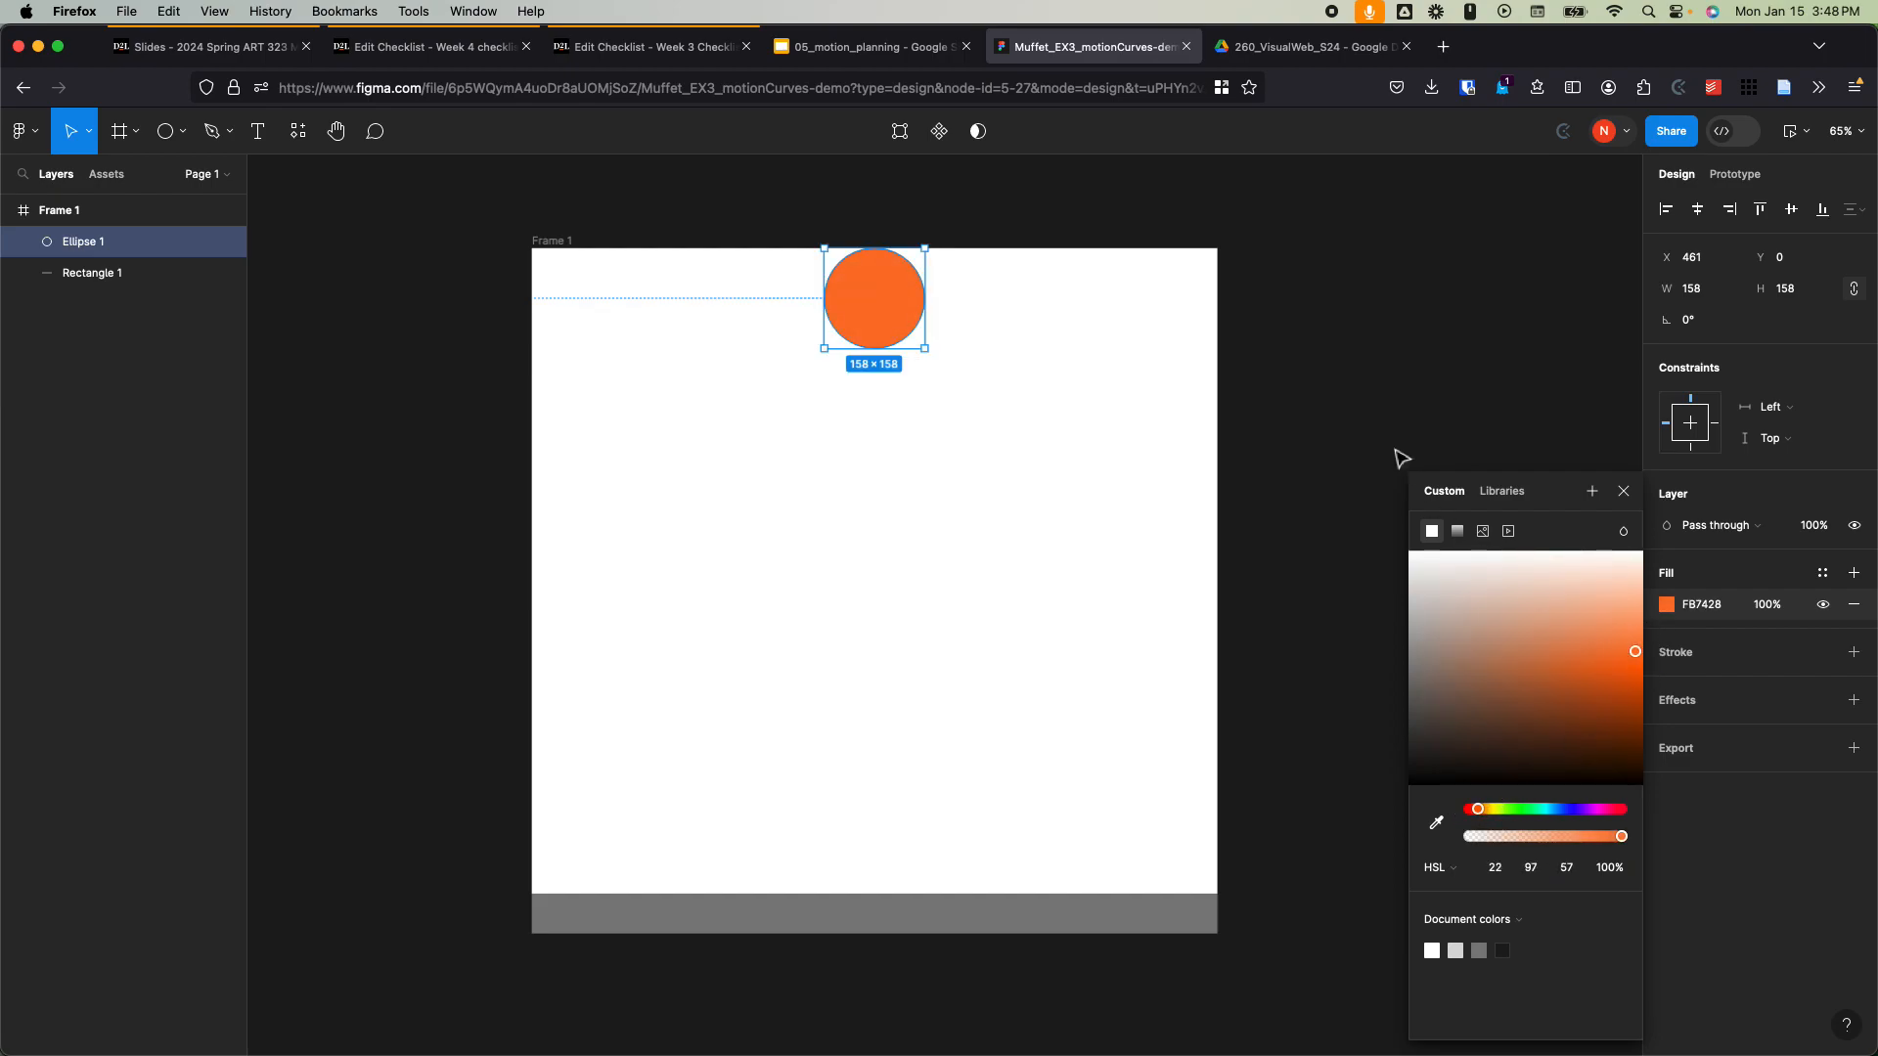
click(1355, 436)
drag(1432, 449, 1235, 414)
drag(1074, 383, 1164, 424)
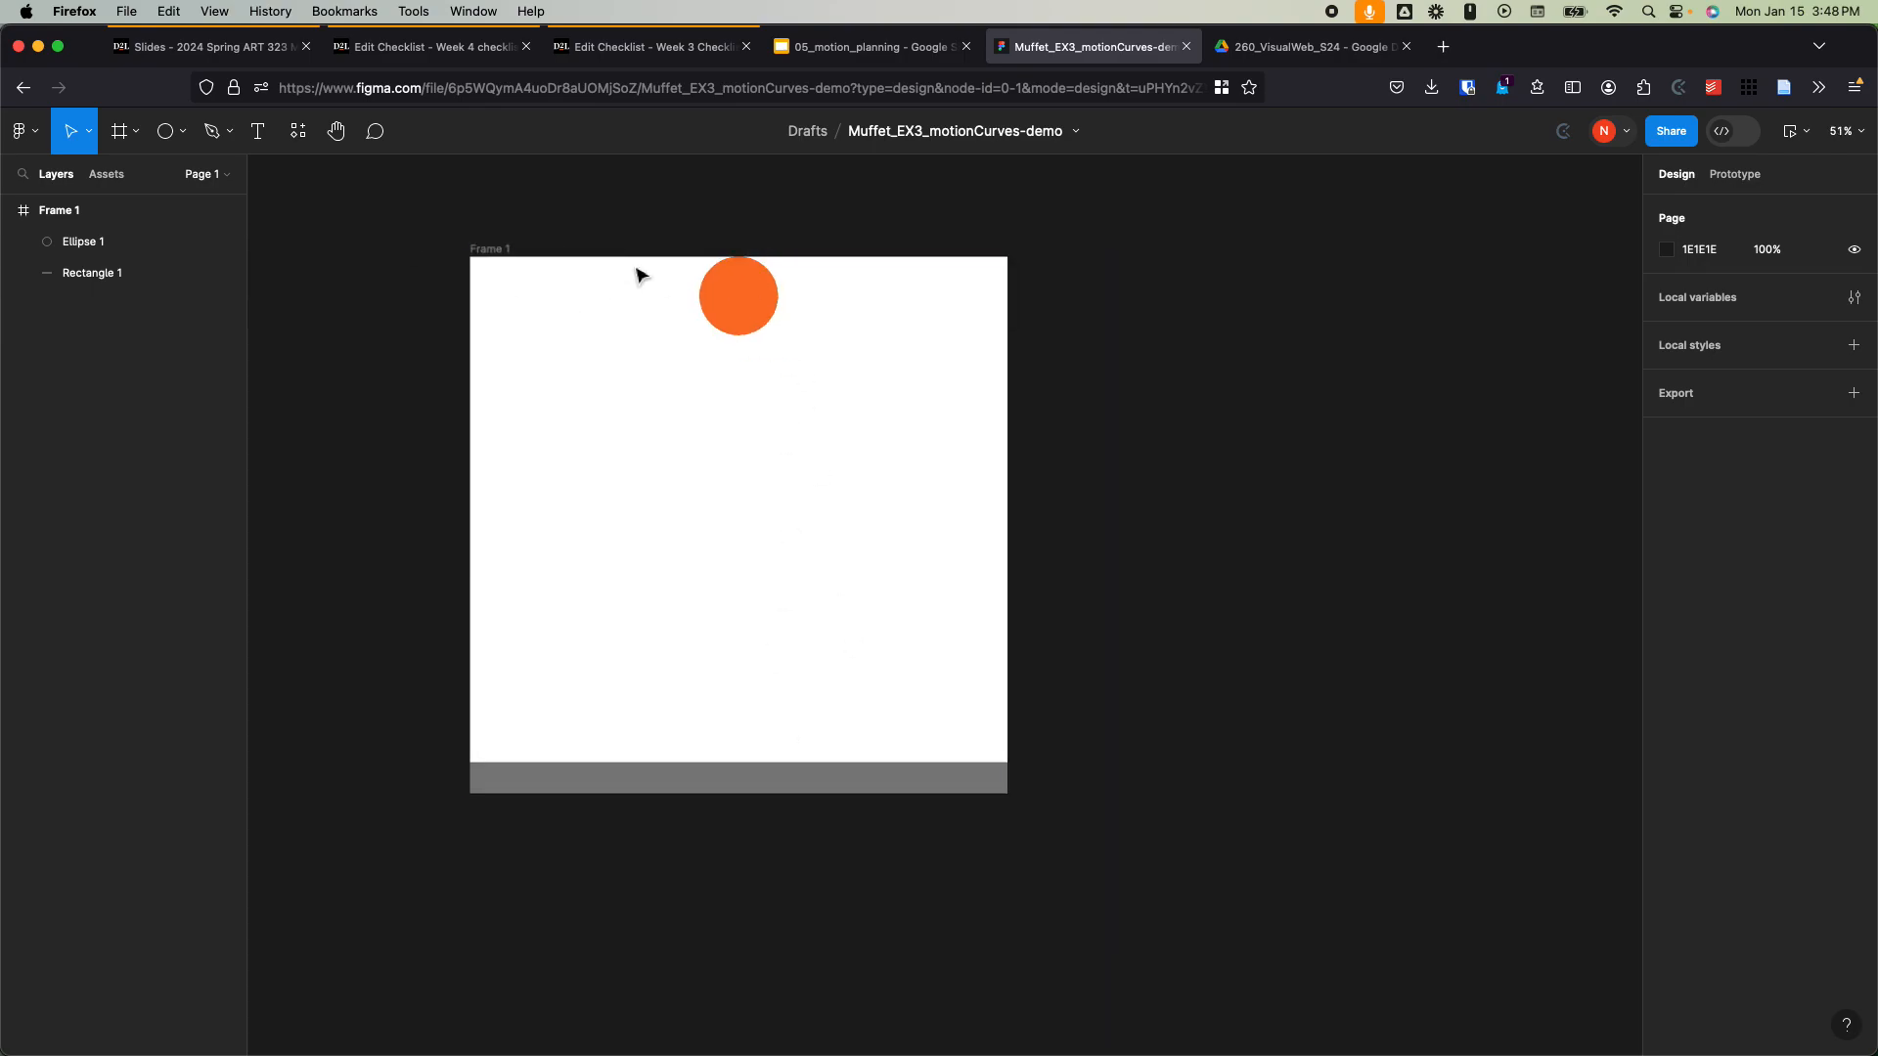
Step: Duplicate Frame 1 with its contents and place the copy beside it on the right, aligned at the top
scroll(1265, 402, down, 3)
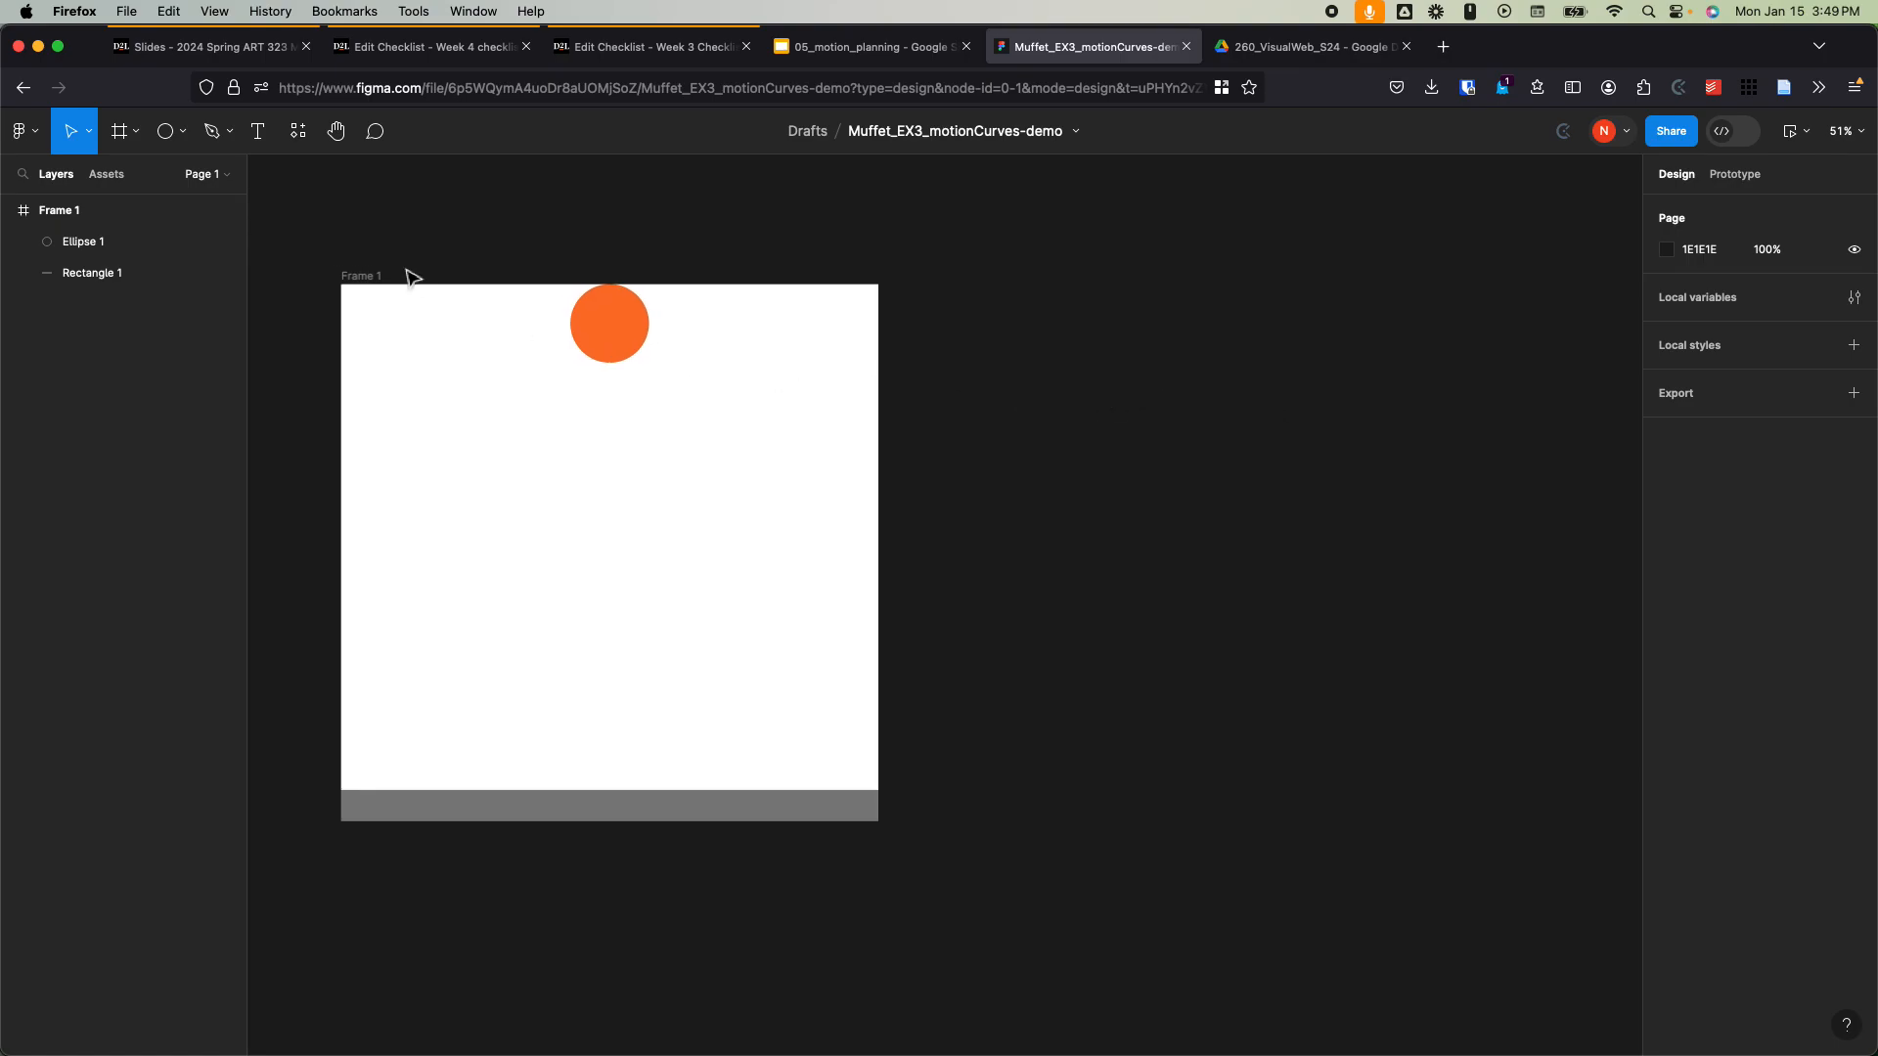
click(362, 280)
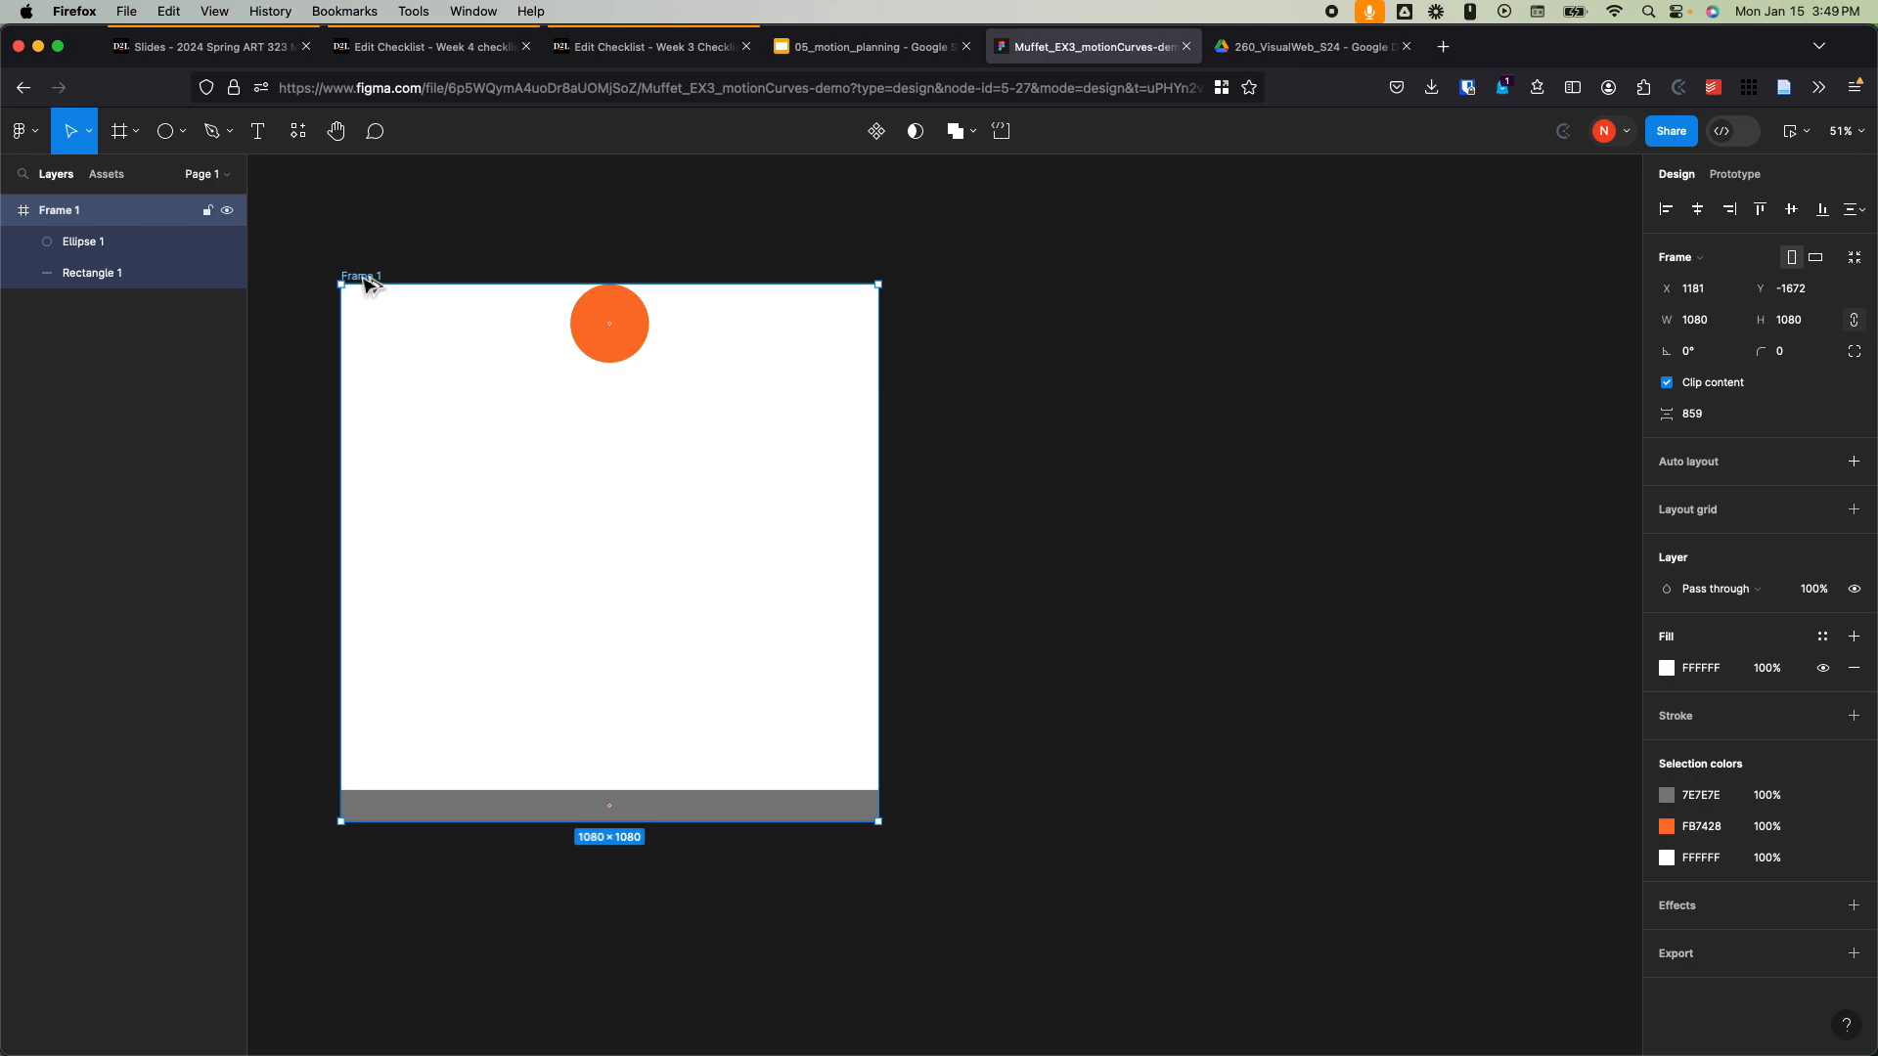
alt+drag(374, 283, 1034, 289)
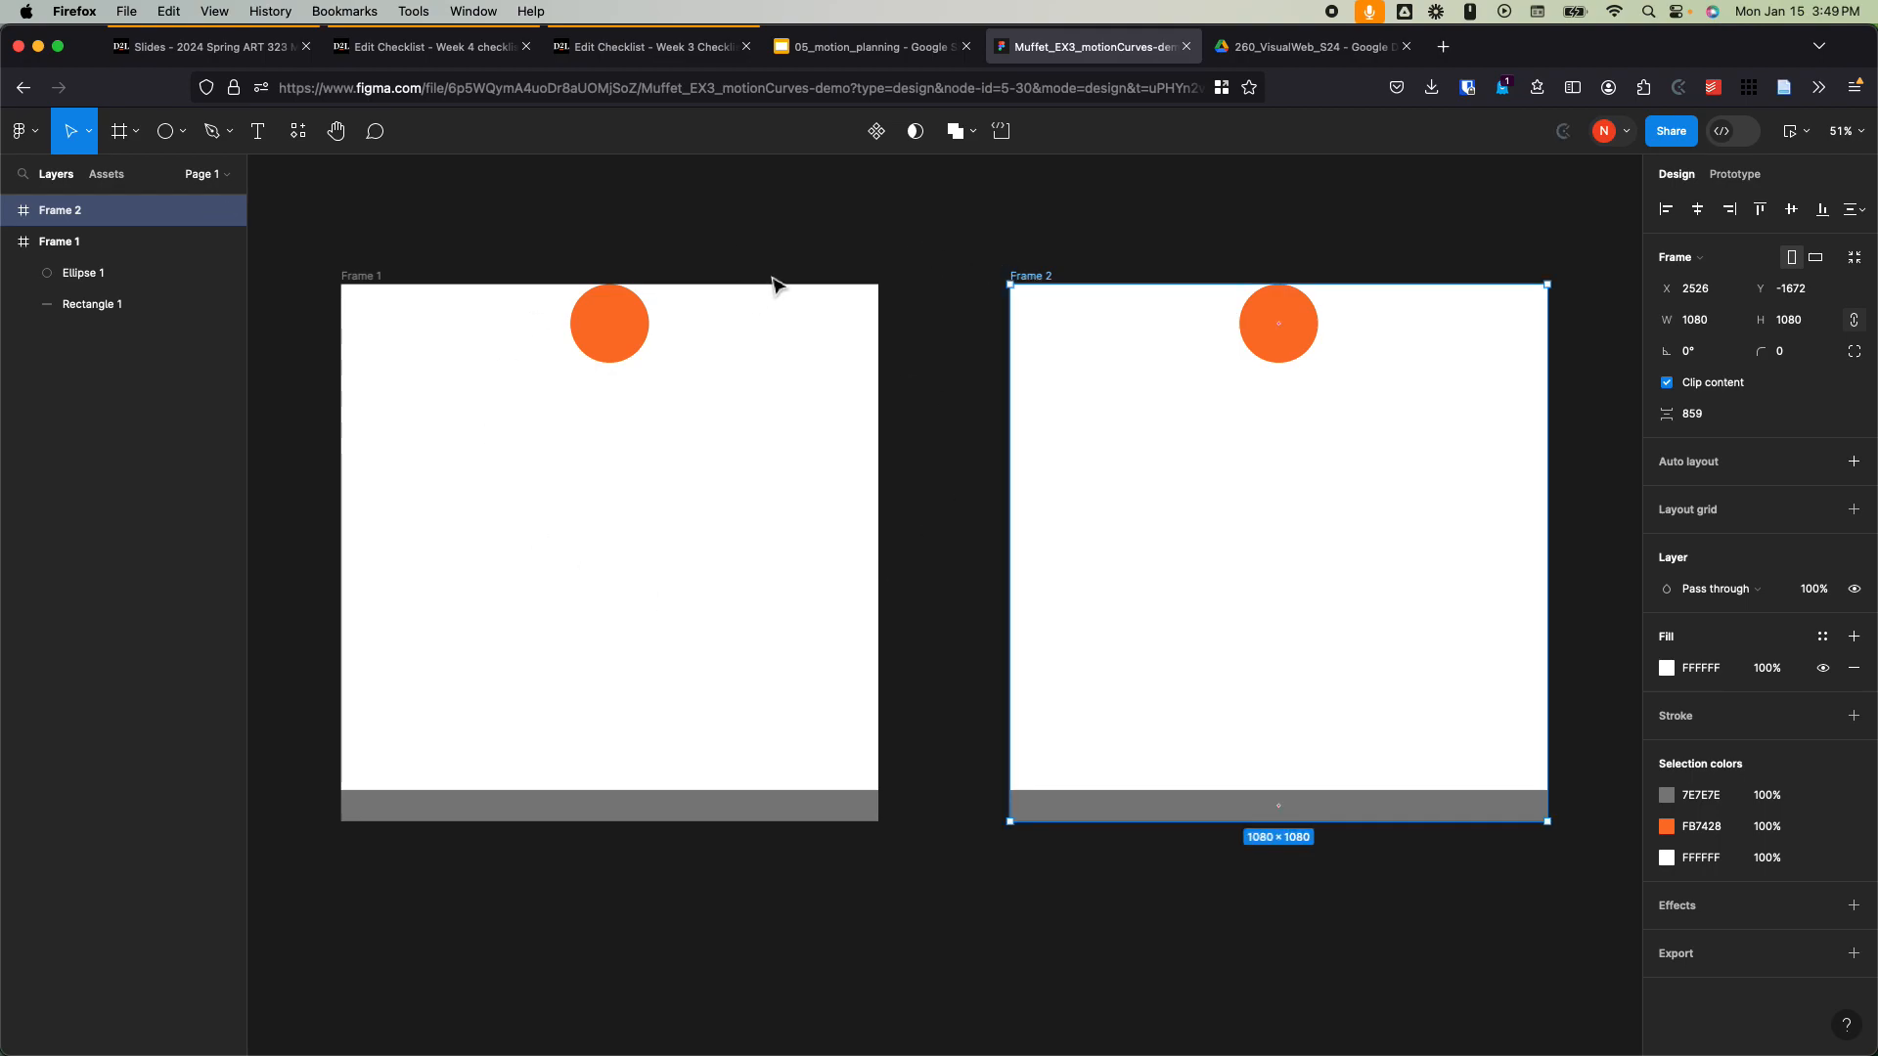
Step: Move the orange circle in Frame 2 straight down so it rests on the grey floor
click(1443, 347)
drag(869, 236, 773, 250)
drag(1191, 342, 1185, 771)
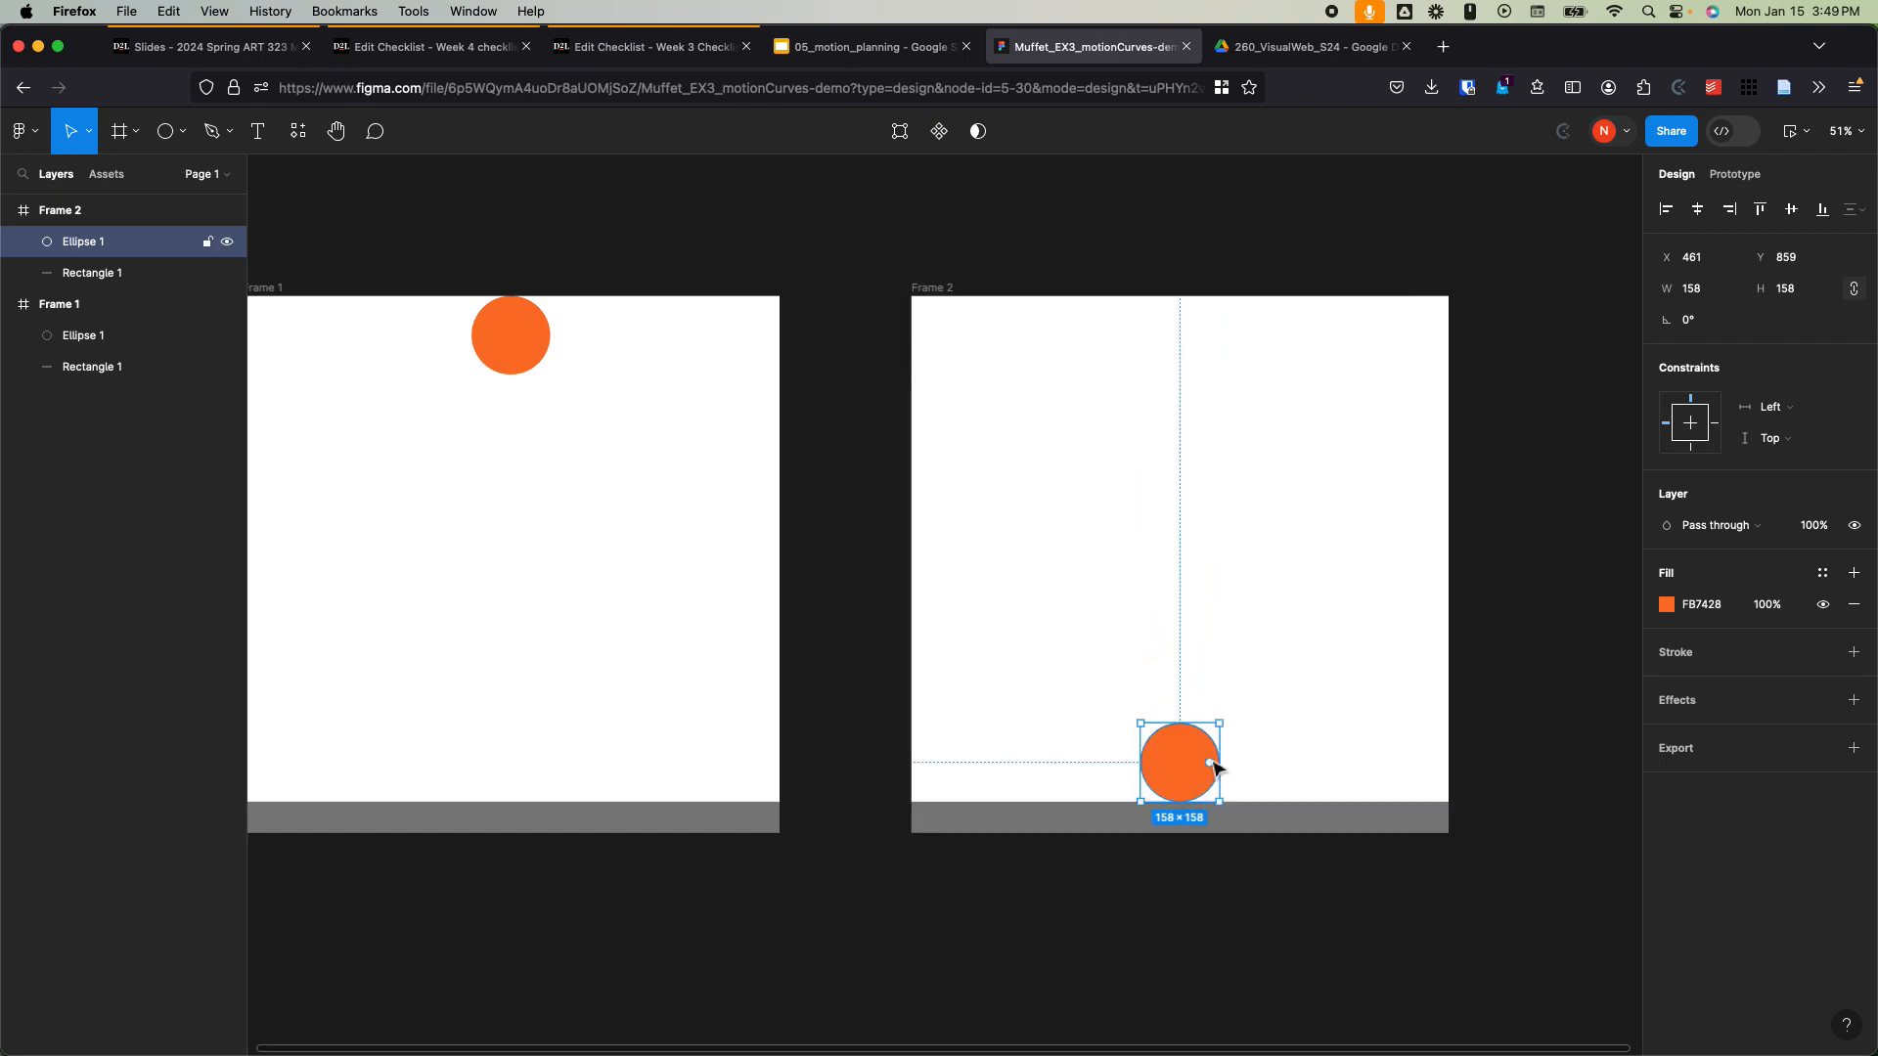
click(1486, 754)
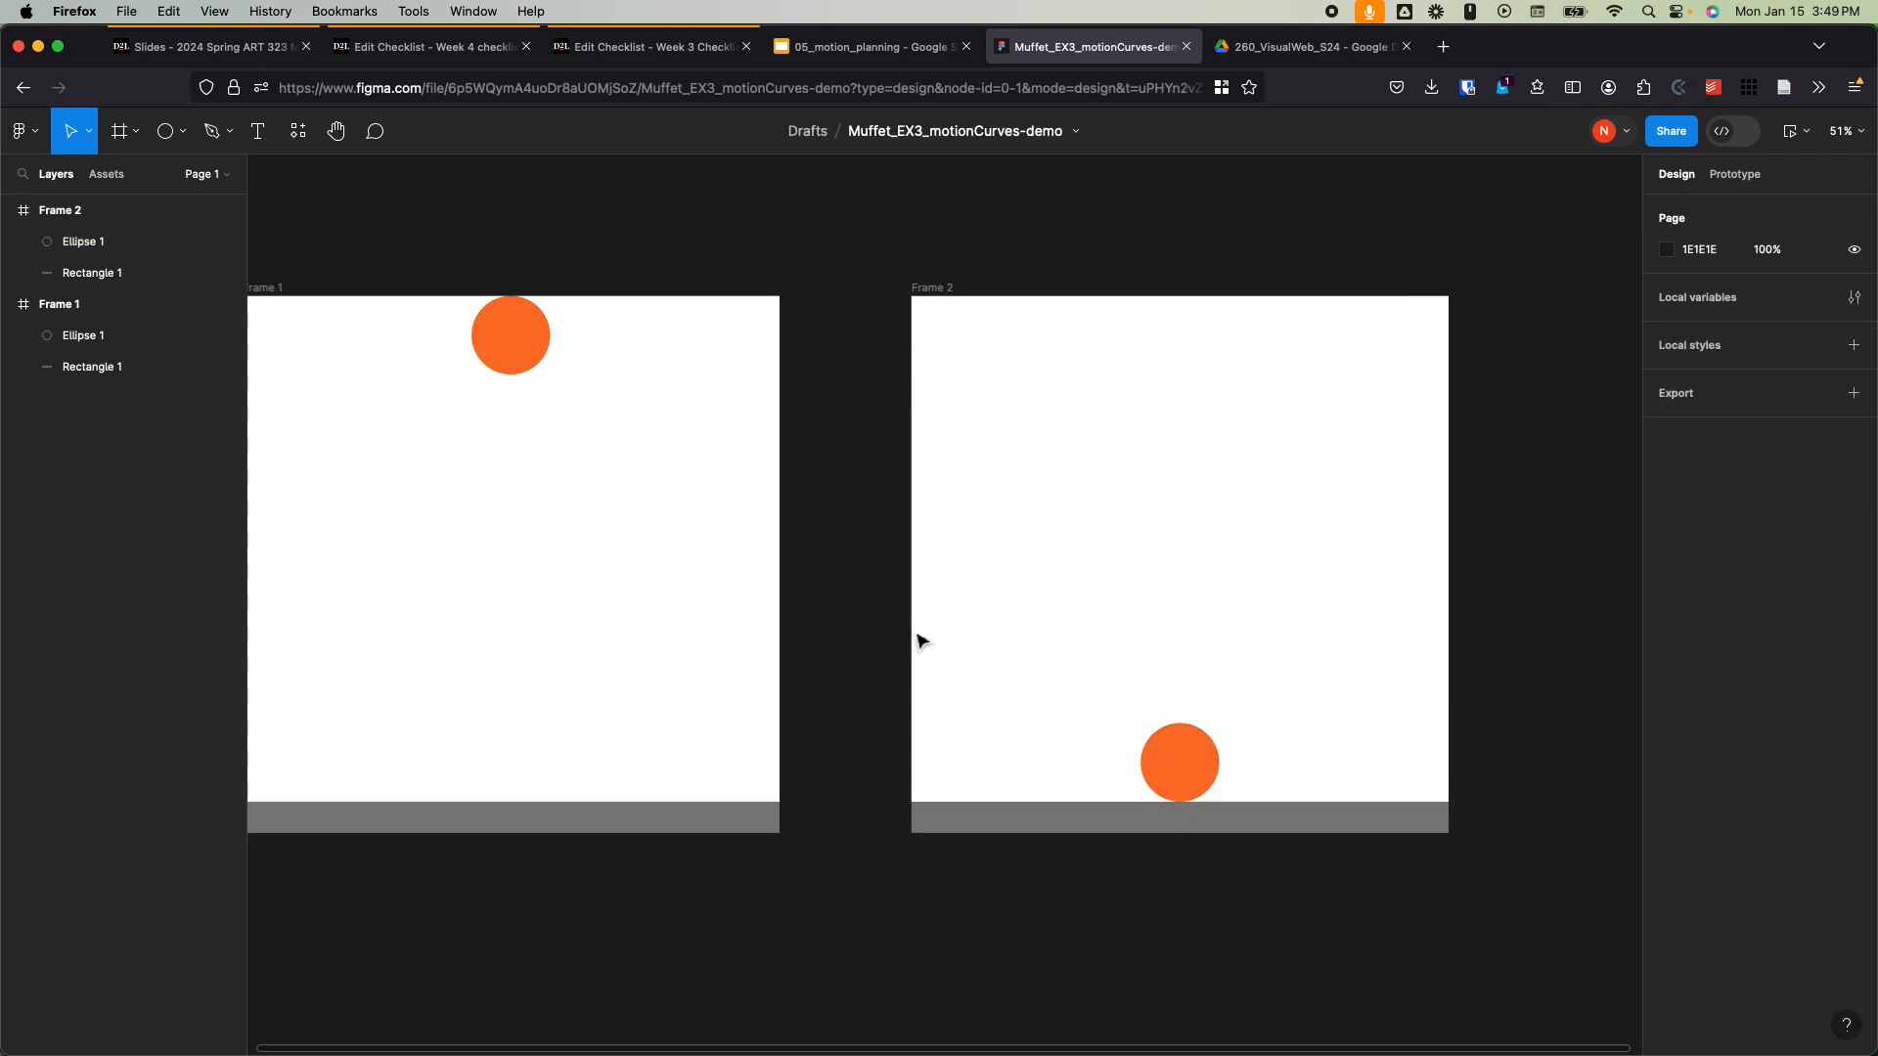
scroll(575, 235, up, 5)
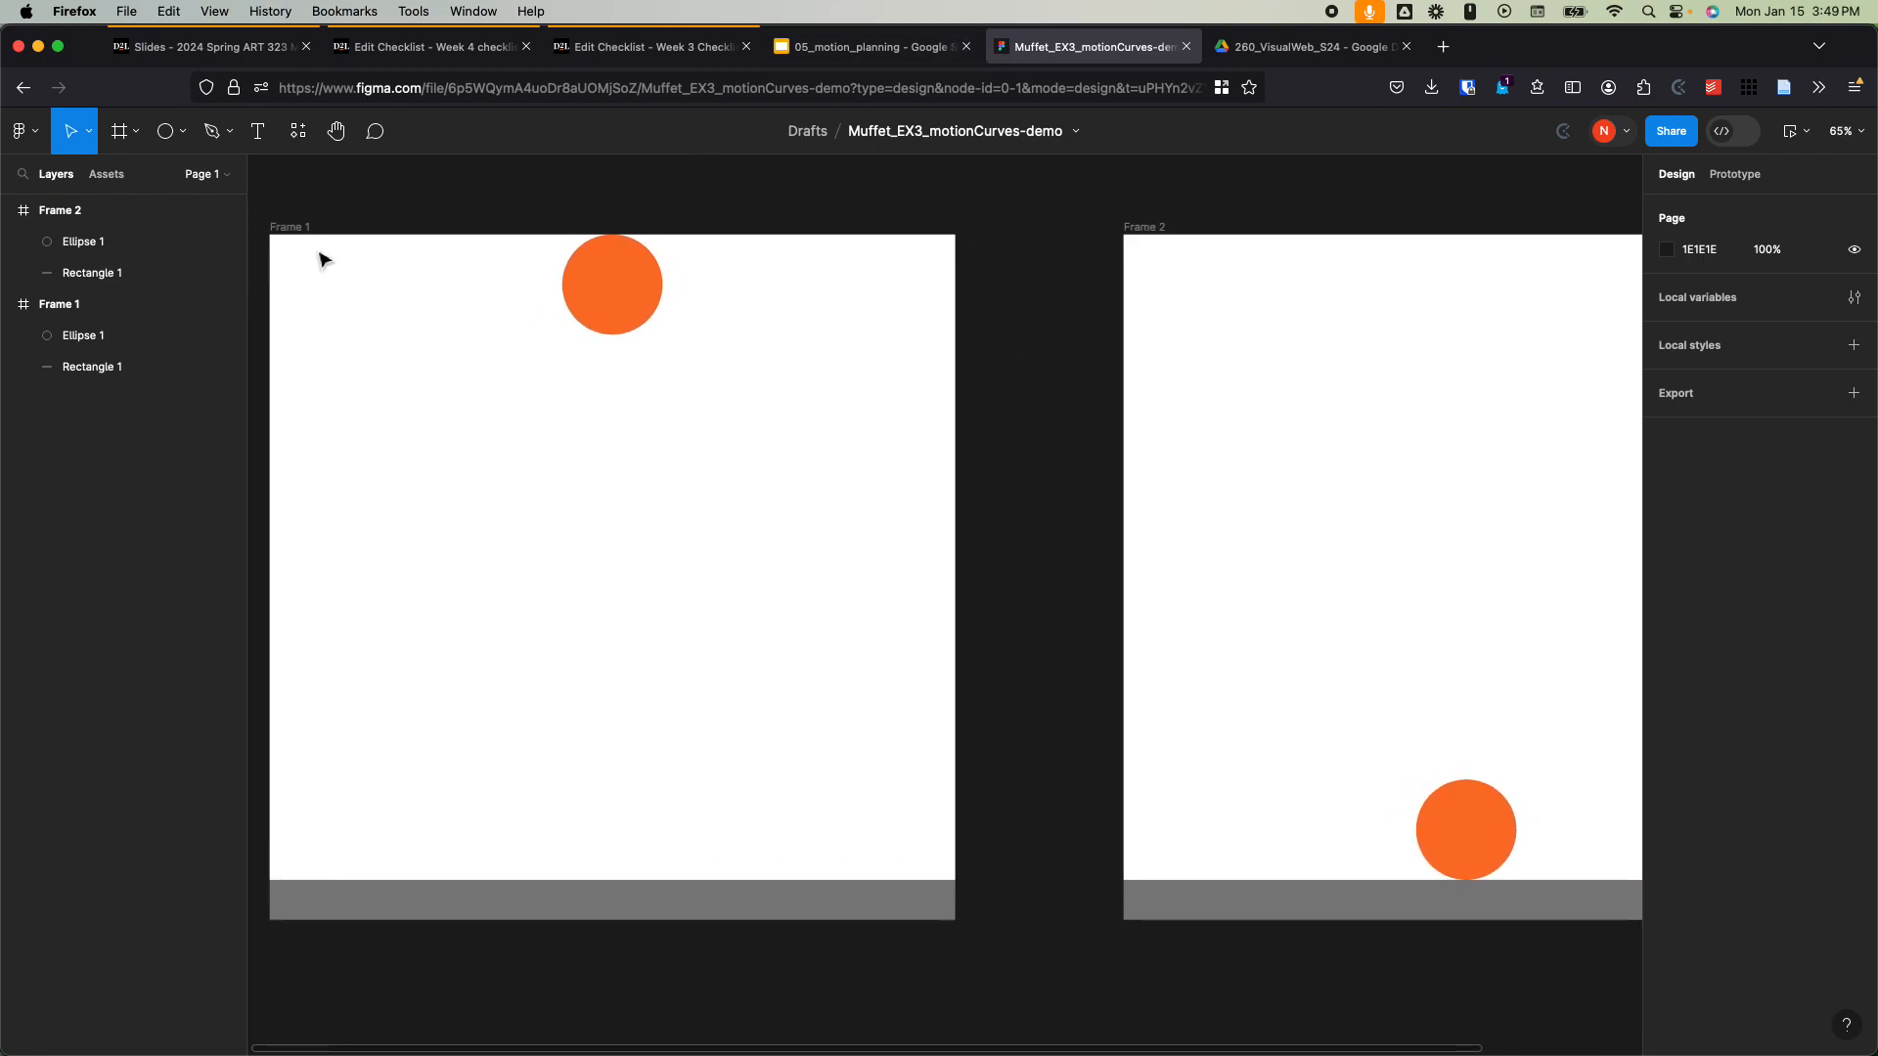
scroll(1069, 252, down, 3)
drag(995, 278, 981, 331)
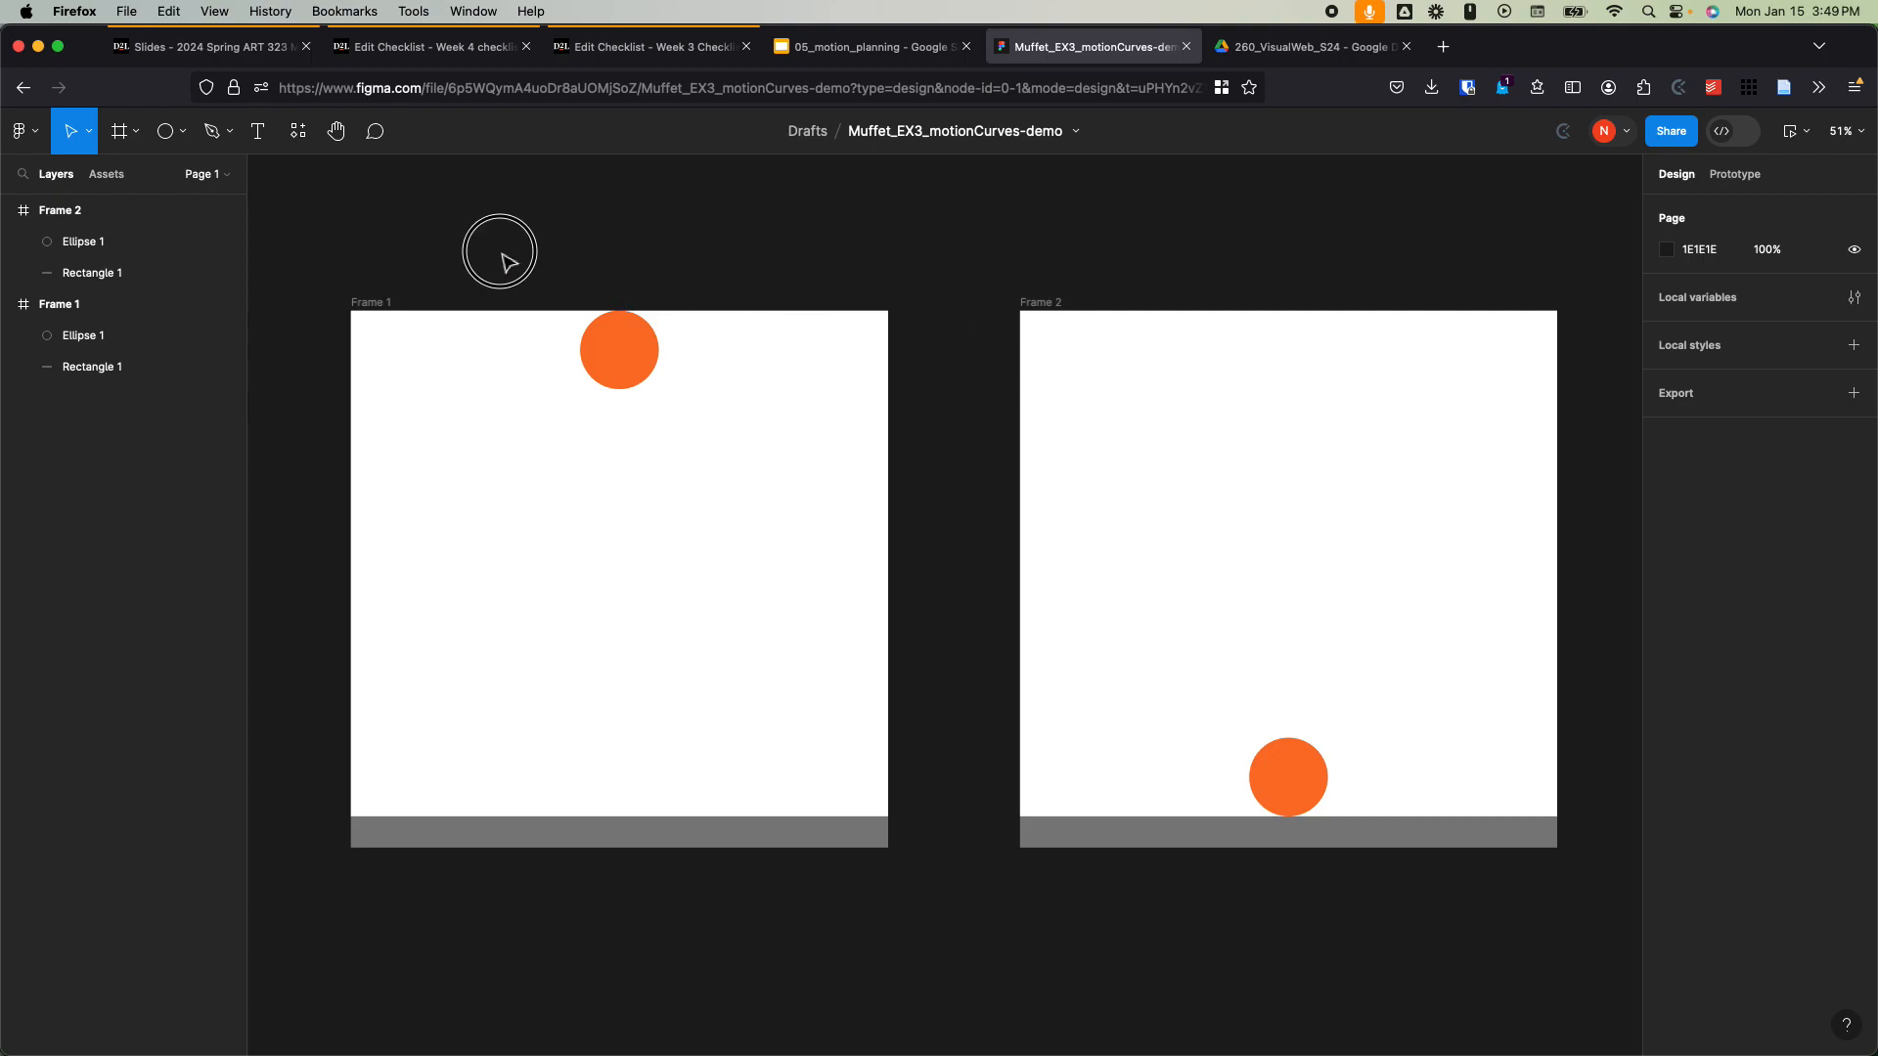
Step: Switch to prototyping and make Frame 1 the starting point of a flow
click(383, 303)
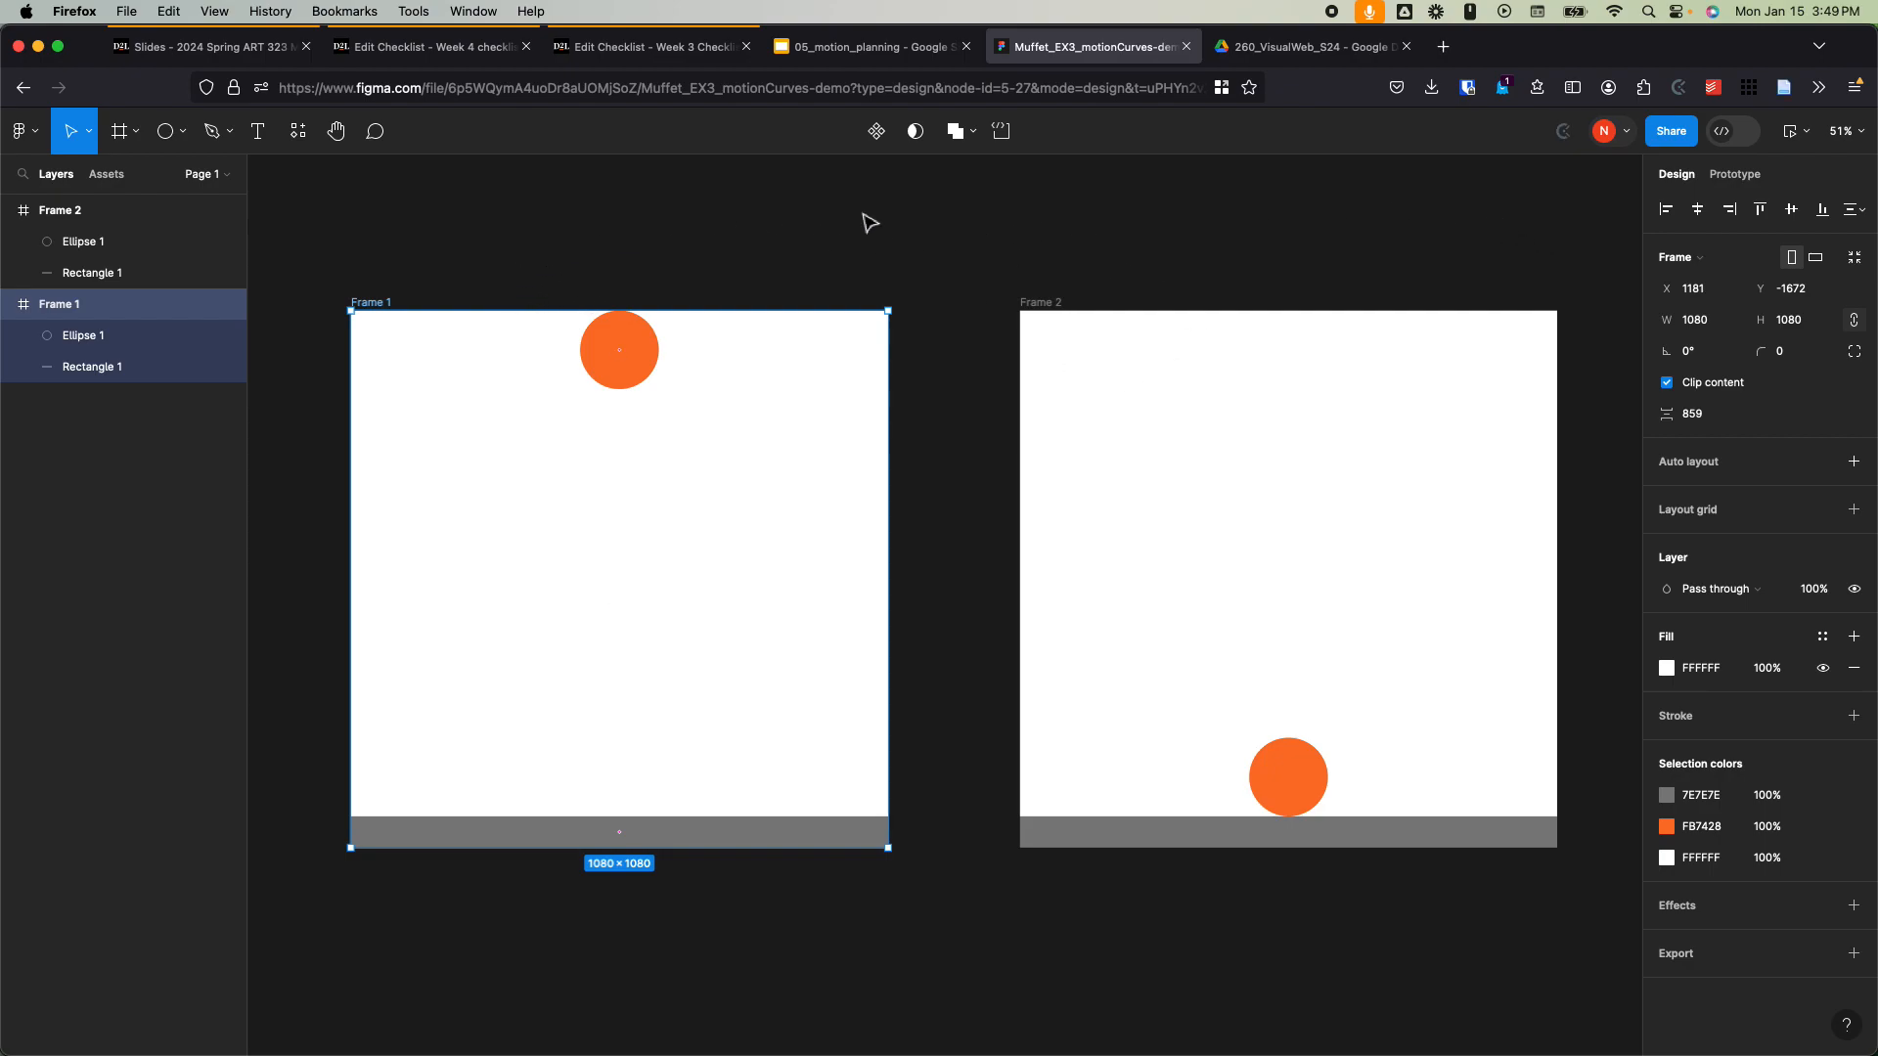
click(1737, 174)
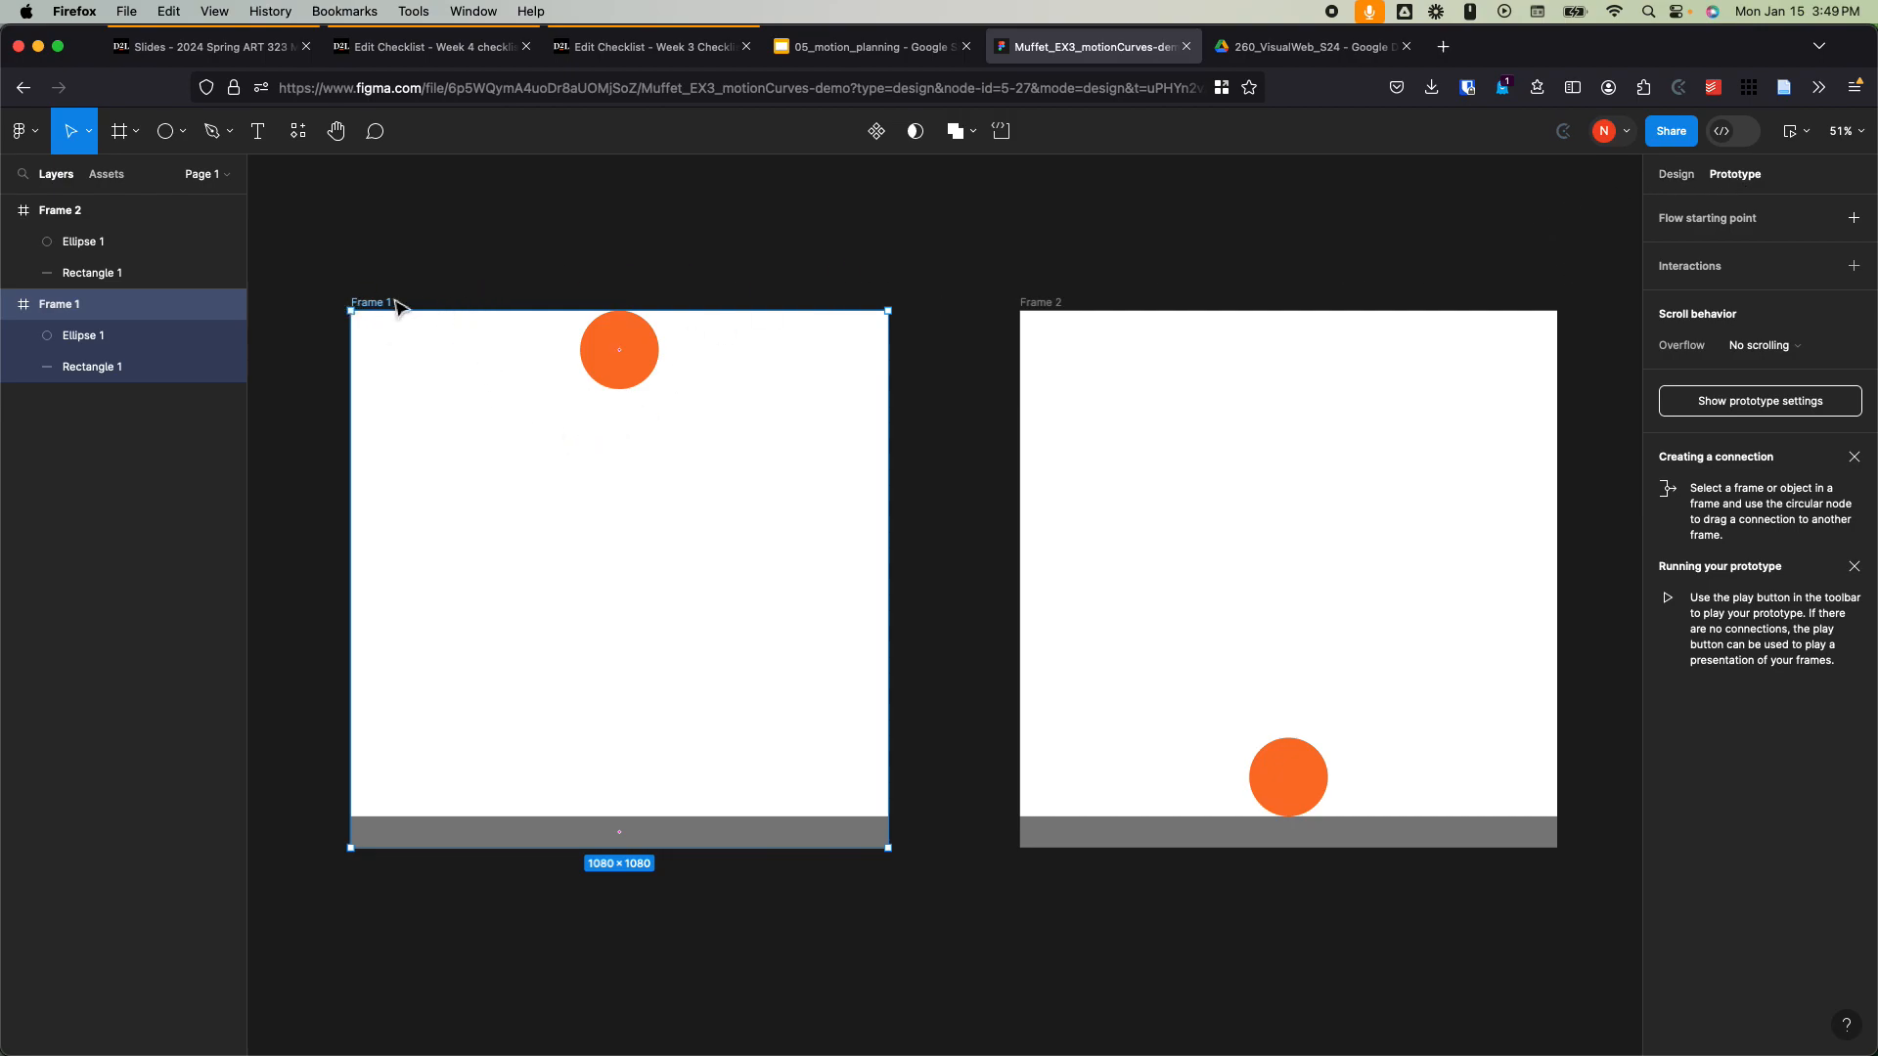
click(1749, 216)
click(1740, 174)
click(1634, 176)
click(1675, 175)
click(1748, 174)
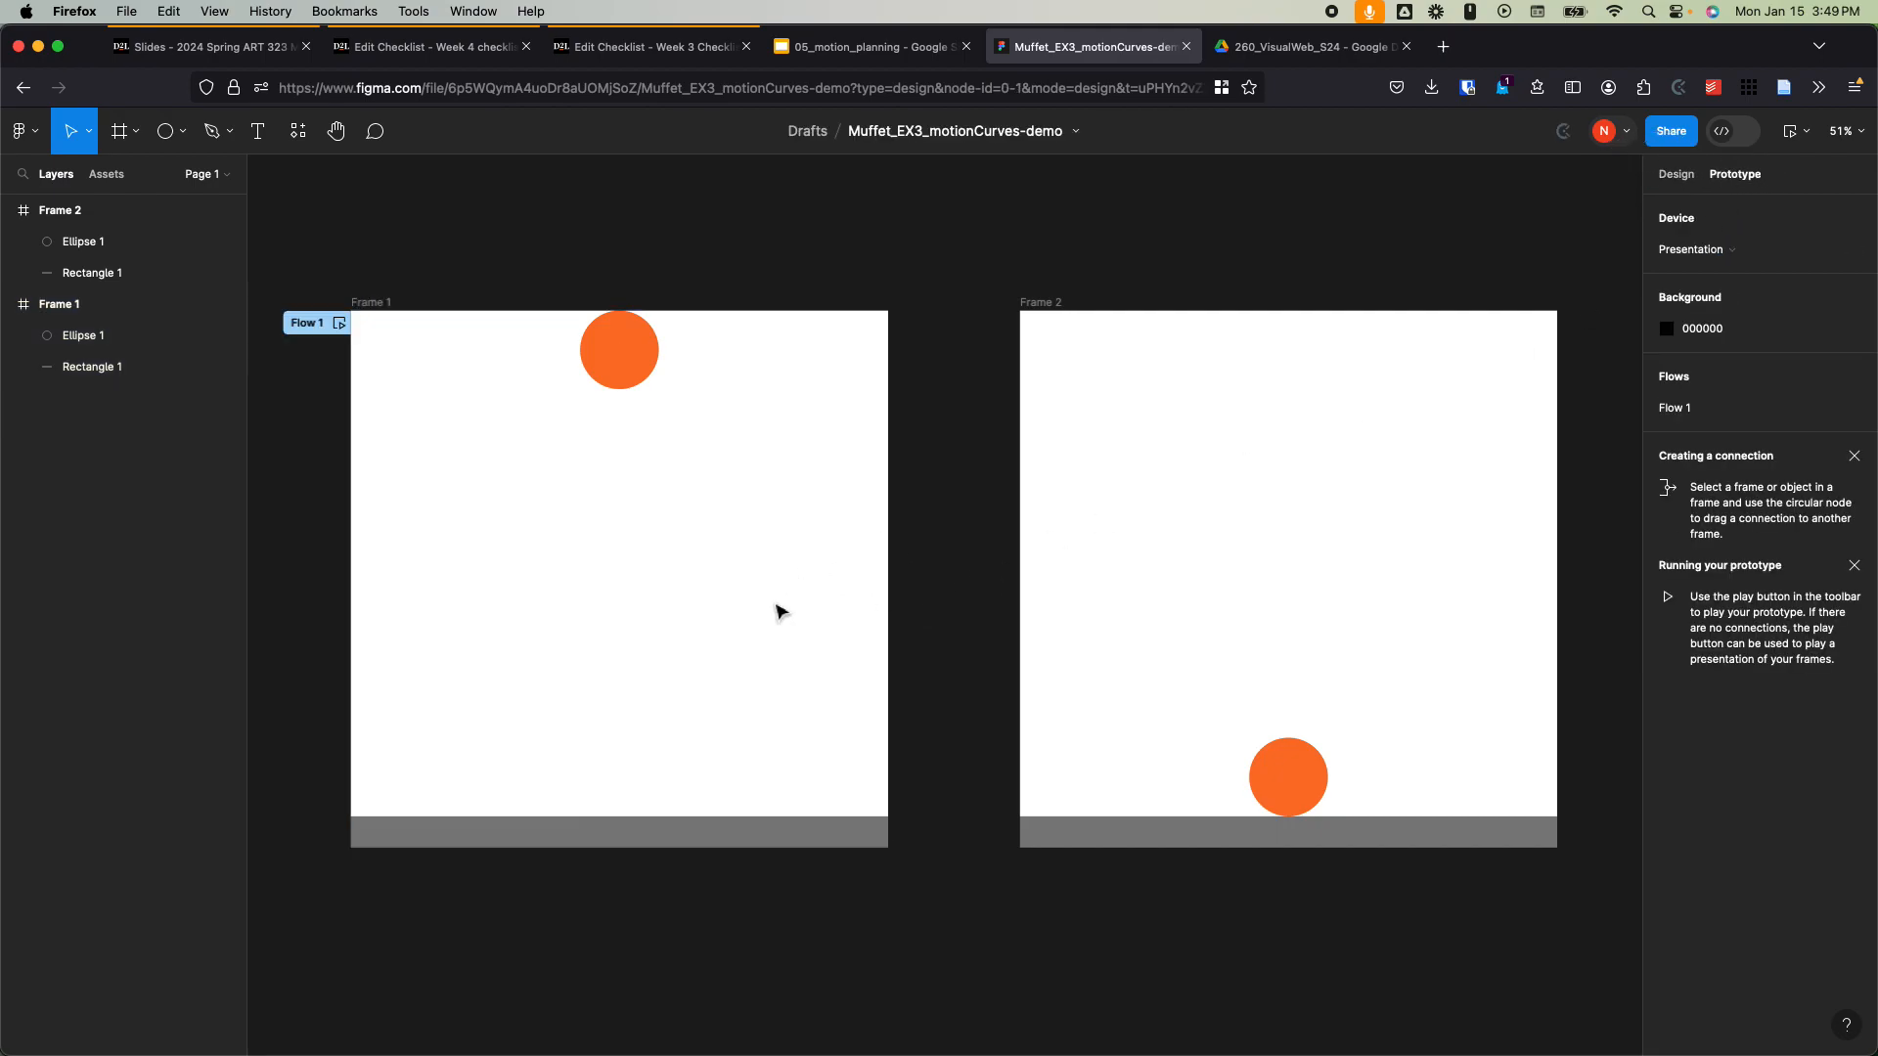
Step: Add on-click prototype connections from Frame 1 to Frame 2 and from Frame 2 back to Frame 1
click(370, 303)
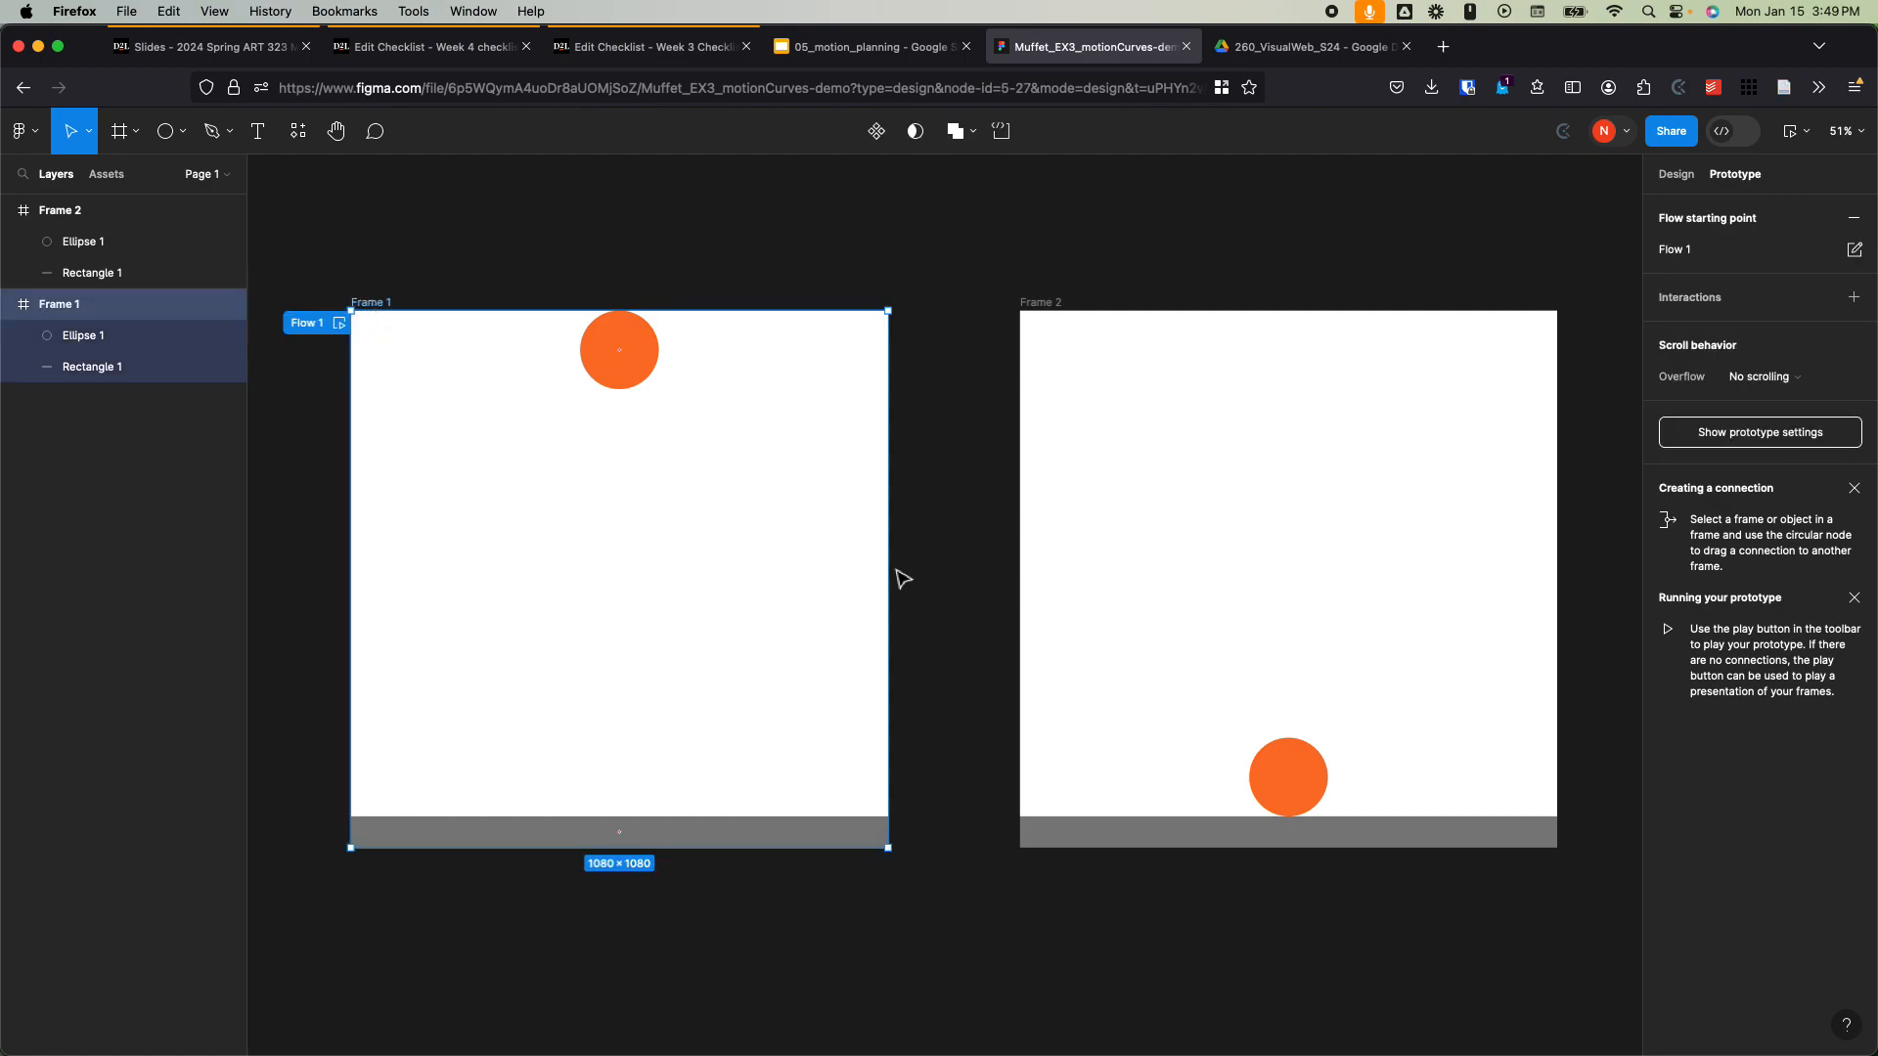
drag(888, 580, 1035, 612)
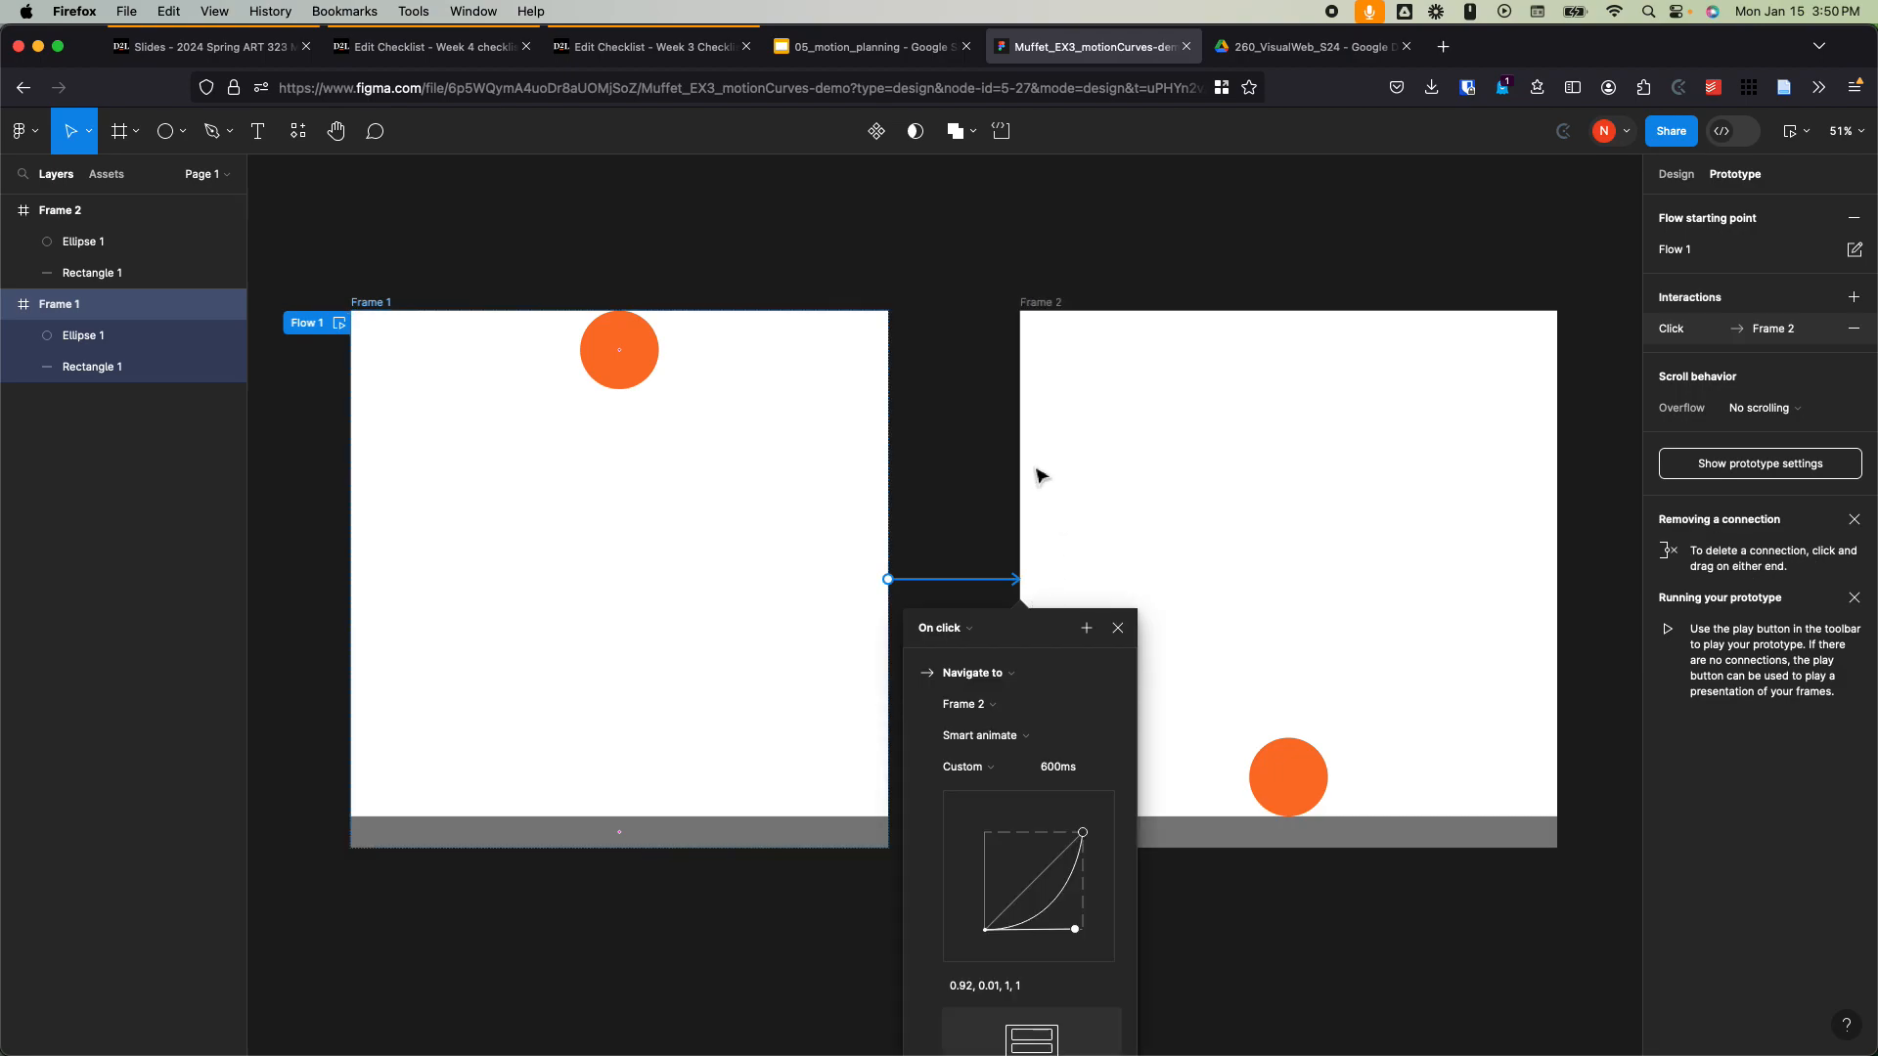
click(1058, 311)
drag(1020, 595, 877, 669)
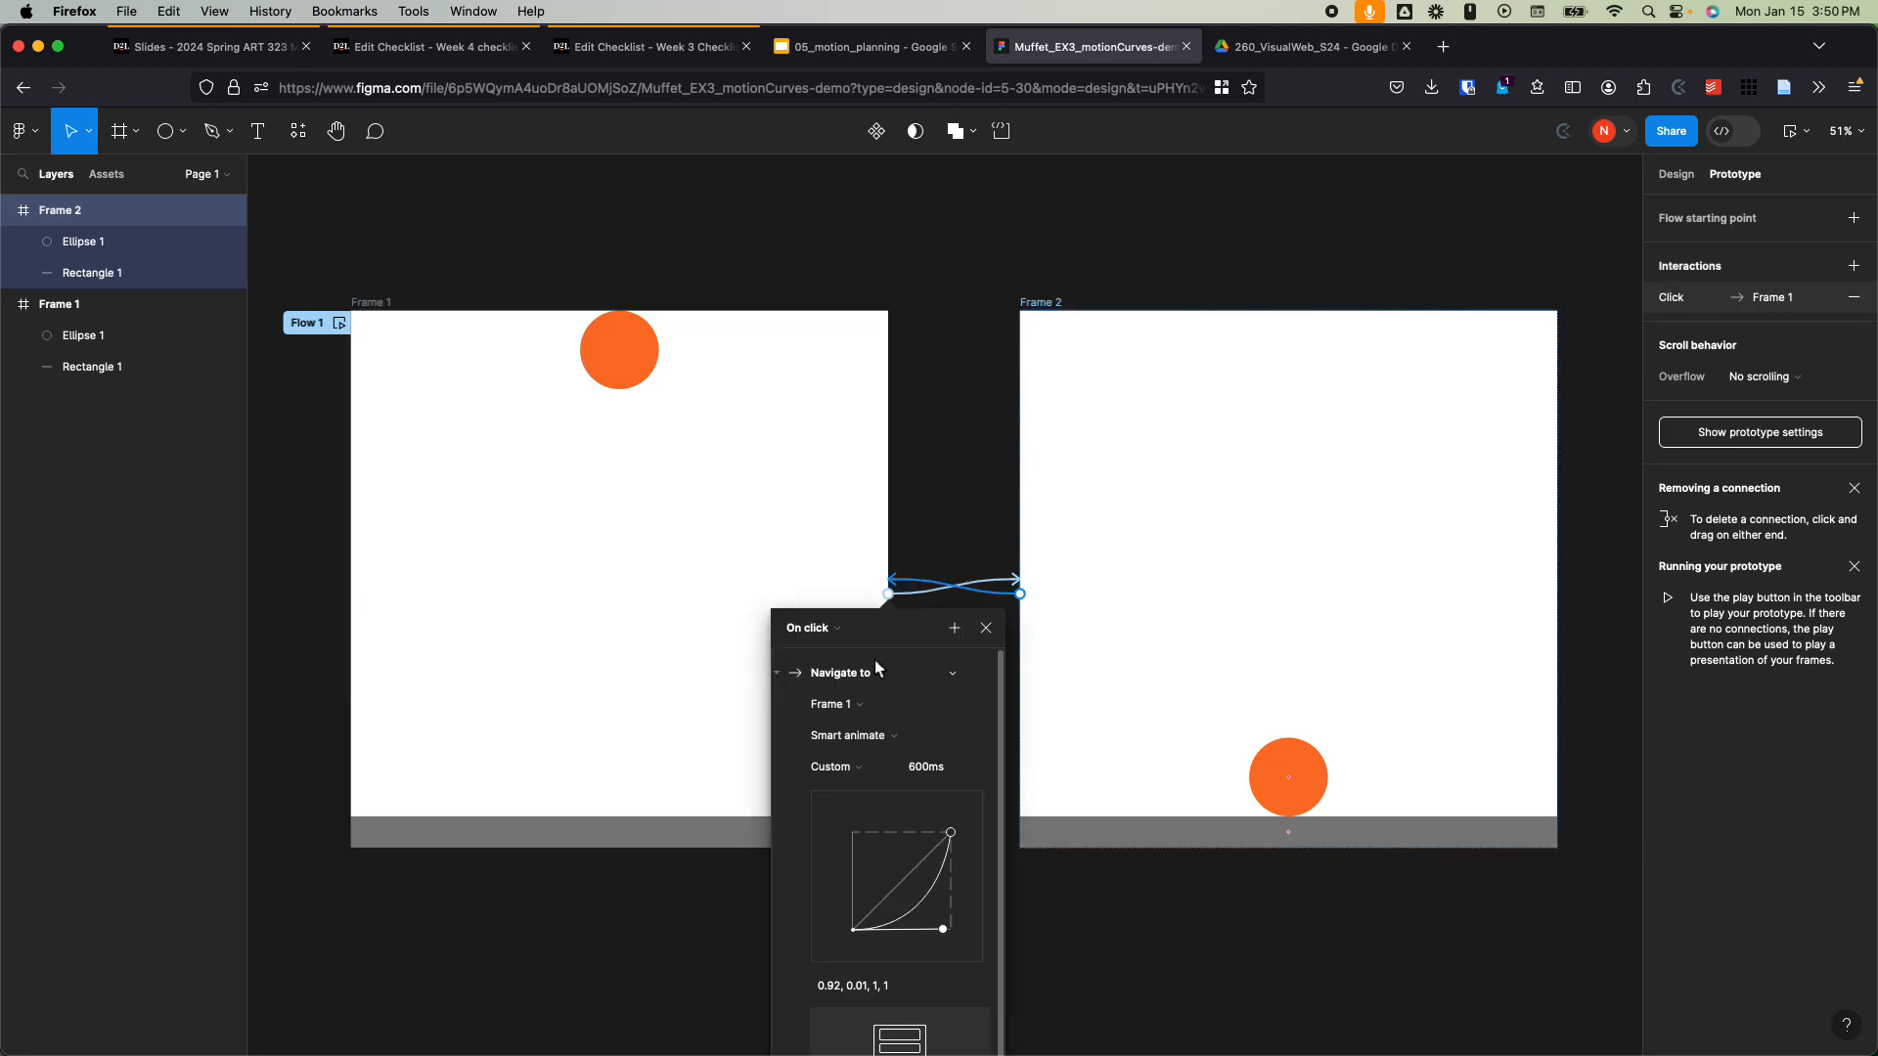
Step: Set the easing of the Frame 2 to Frame 1 smart animation to Linear
click(861, 771)
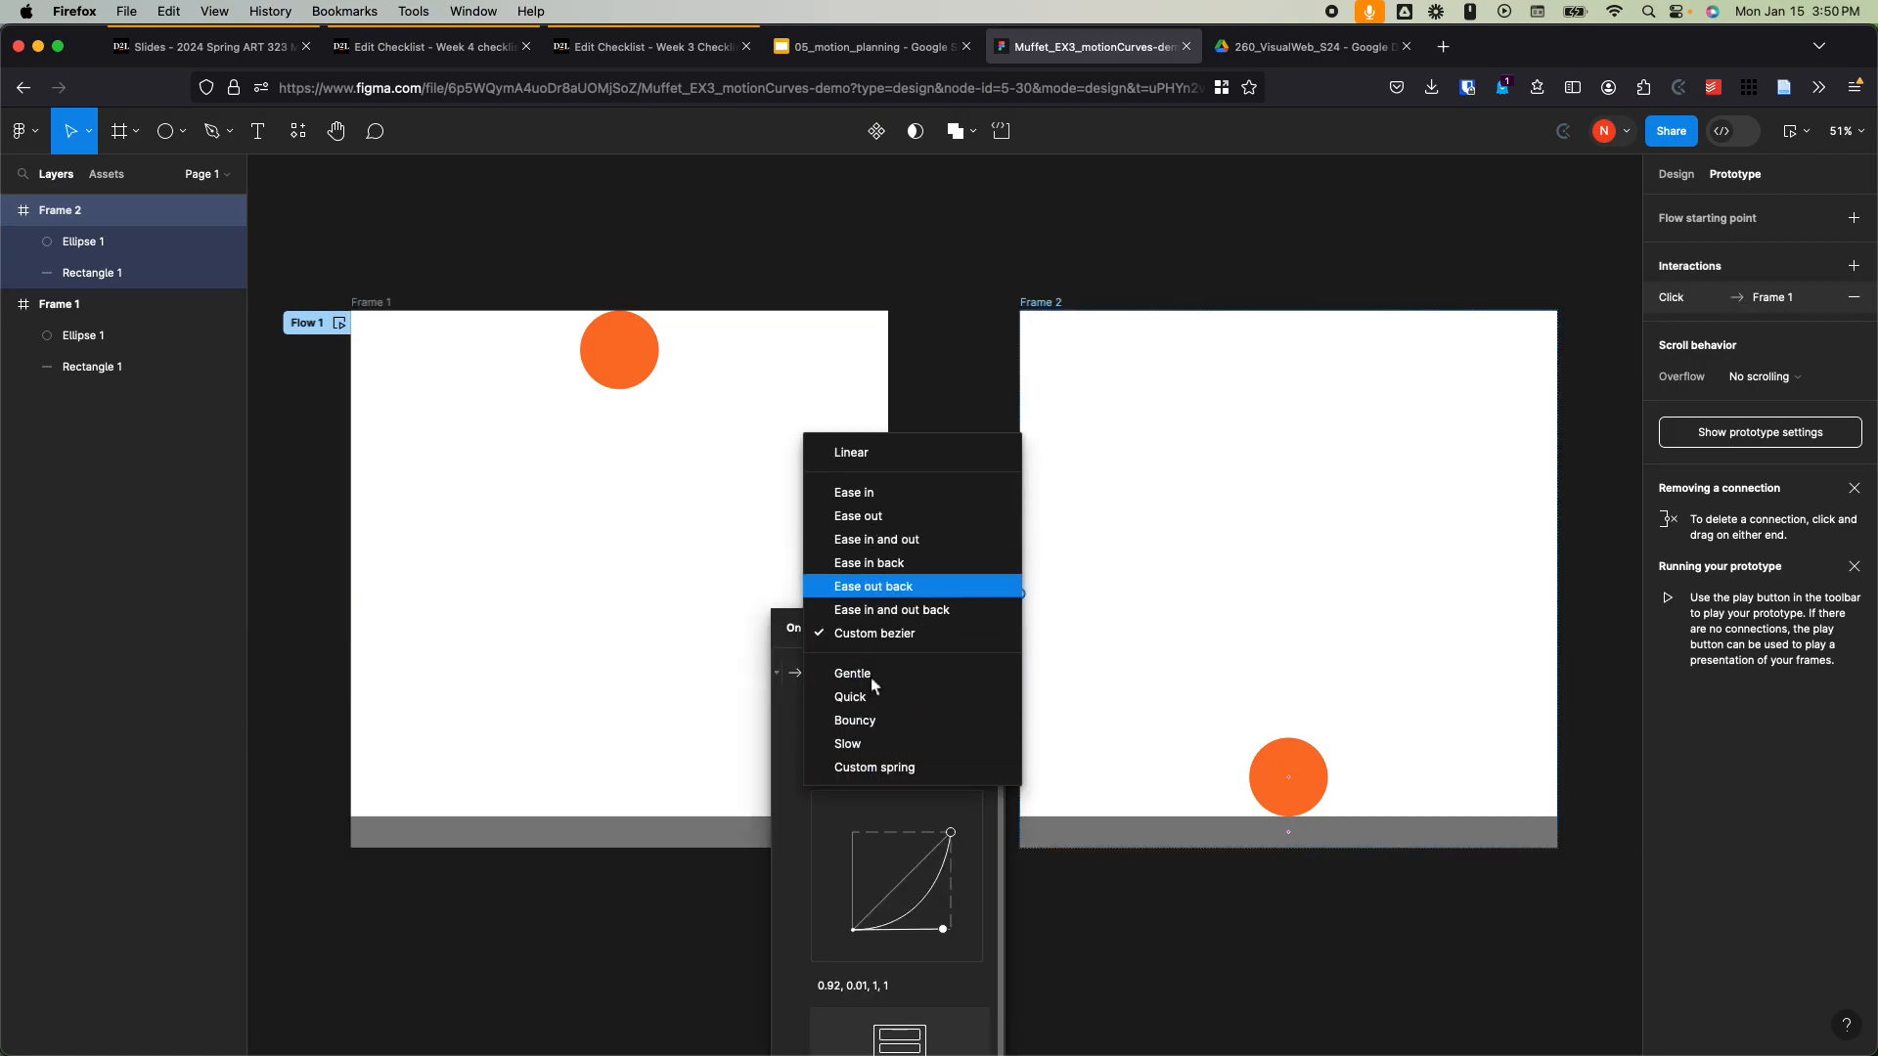
click(865, 453)
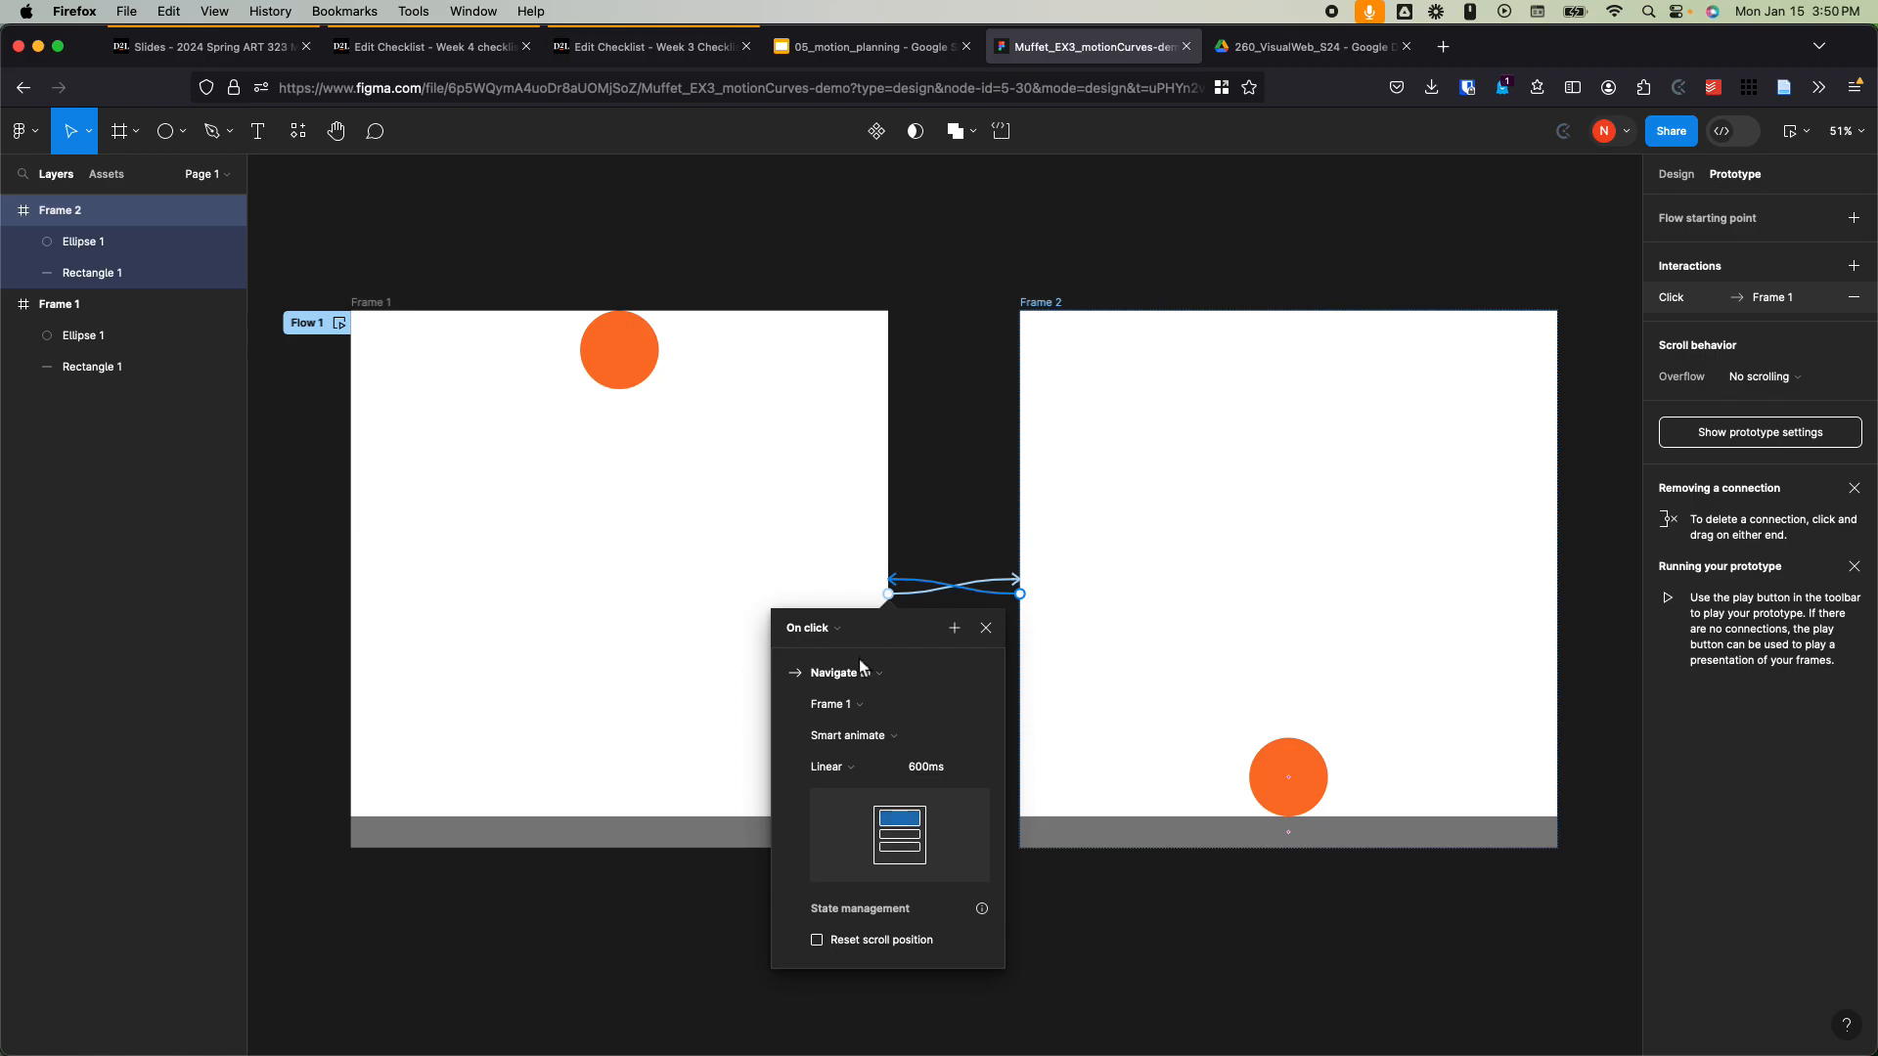
click(986, 628)
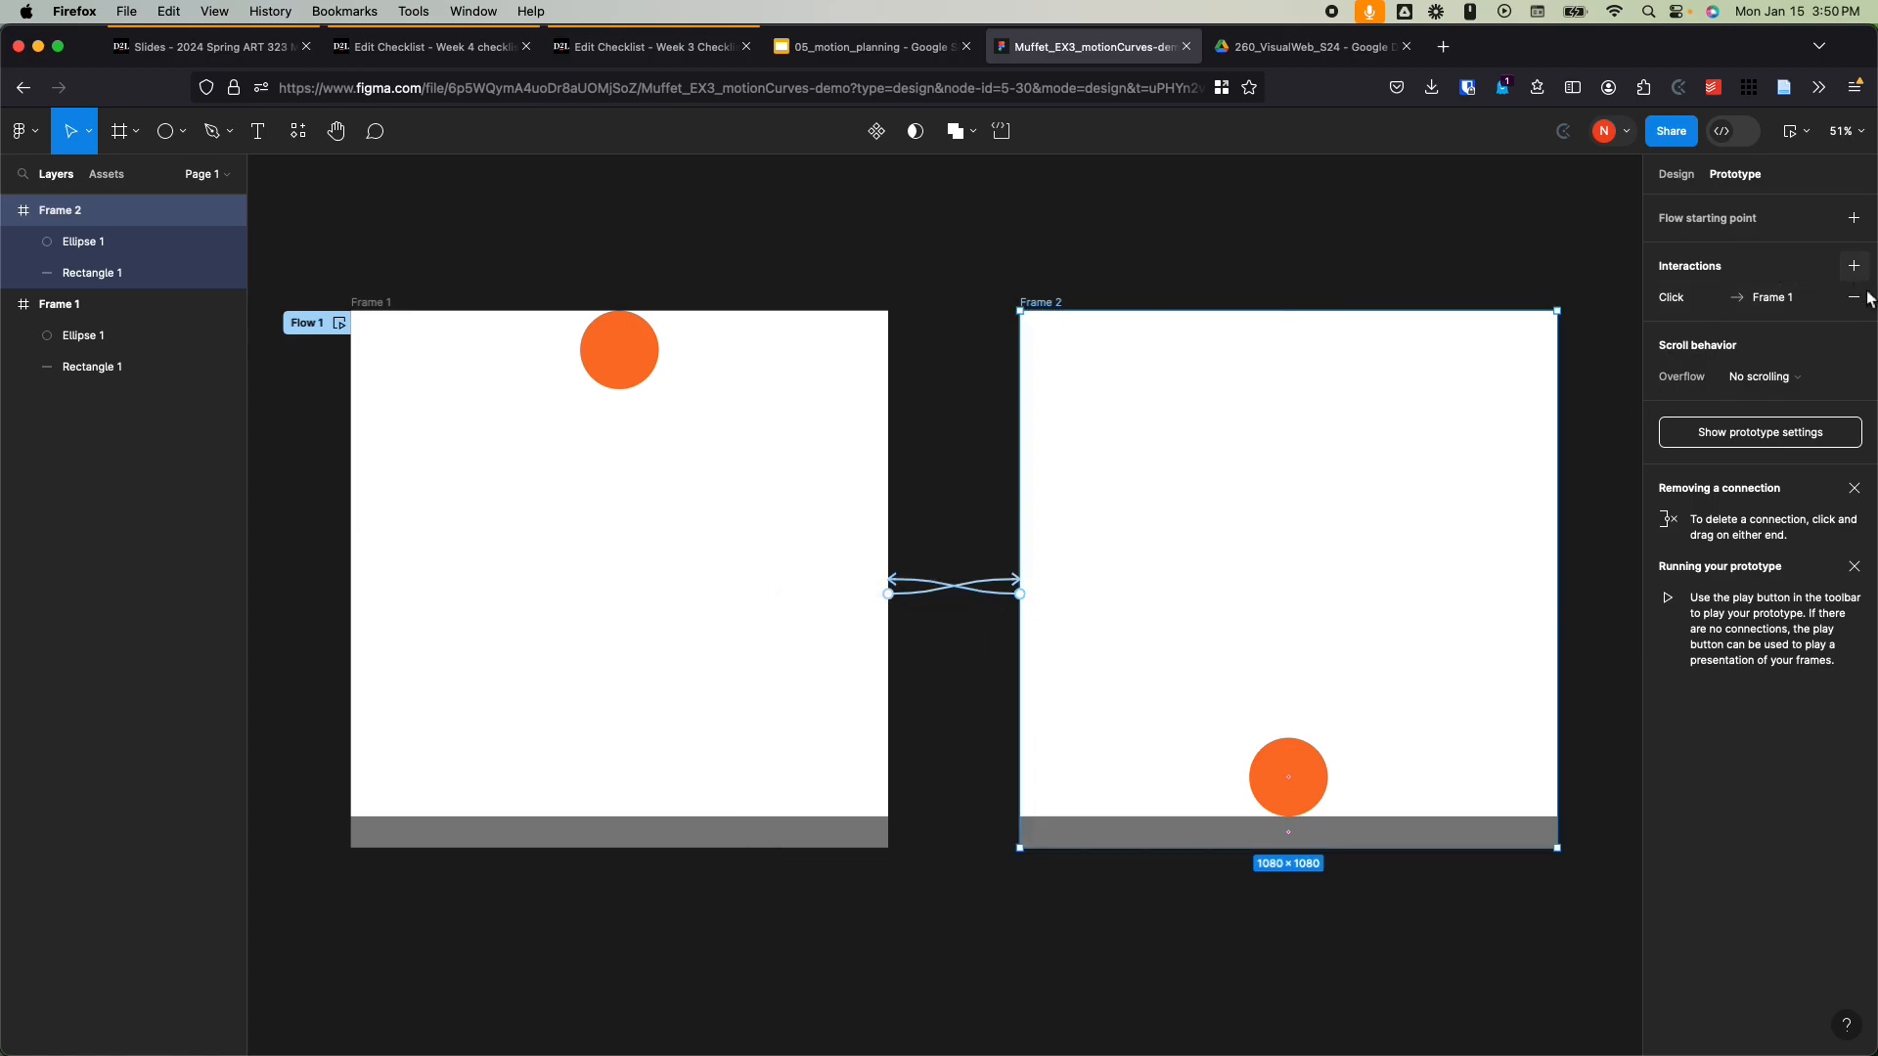
Step: Remove the click interactions from both Frame 2 and Frame 1
click(1853, 297)
click(973, 579)
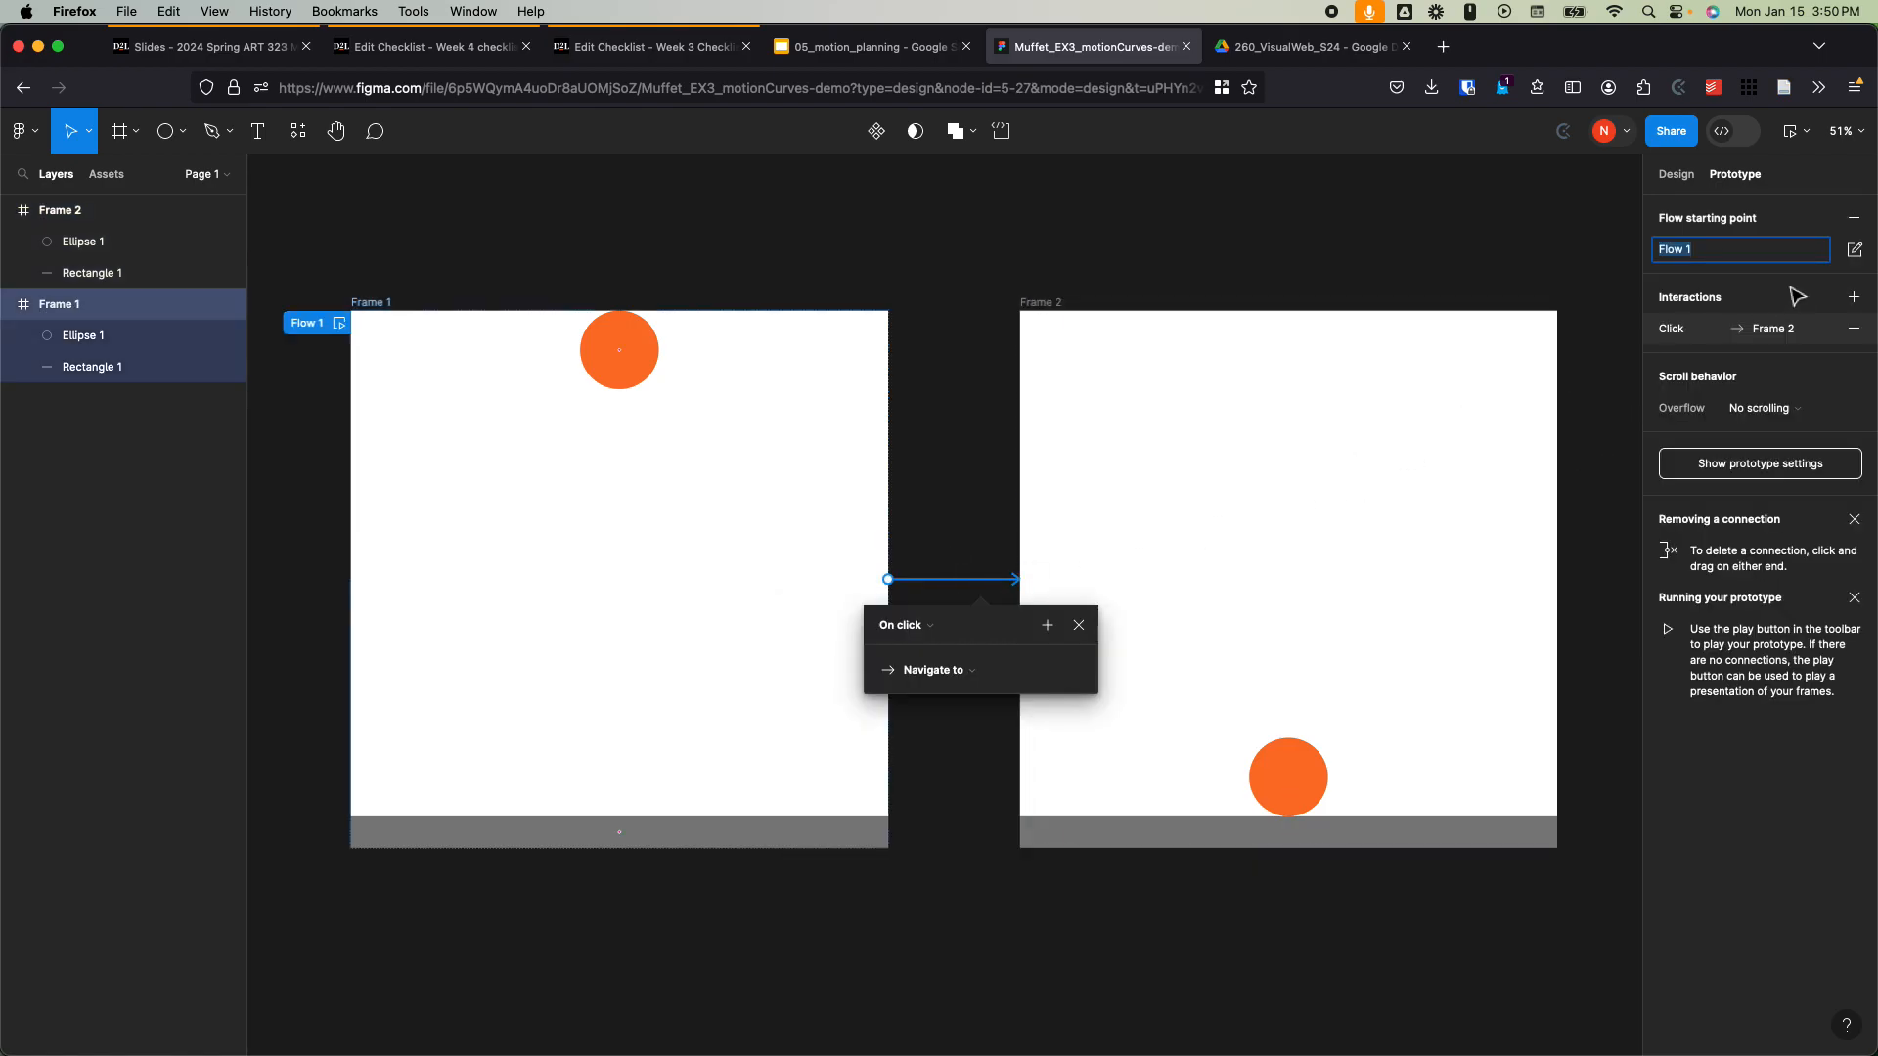
click(1861, 333)
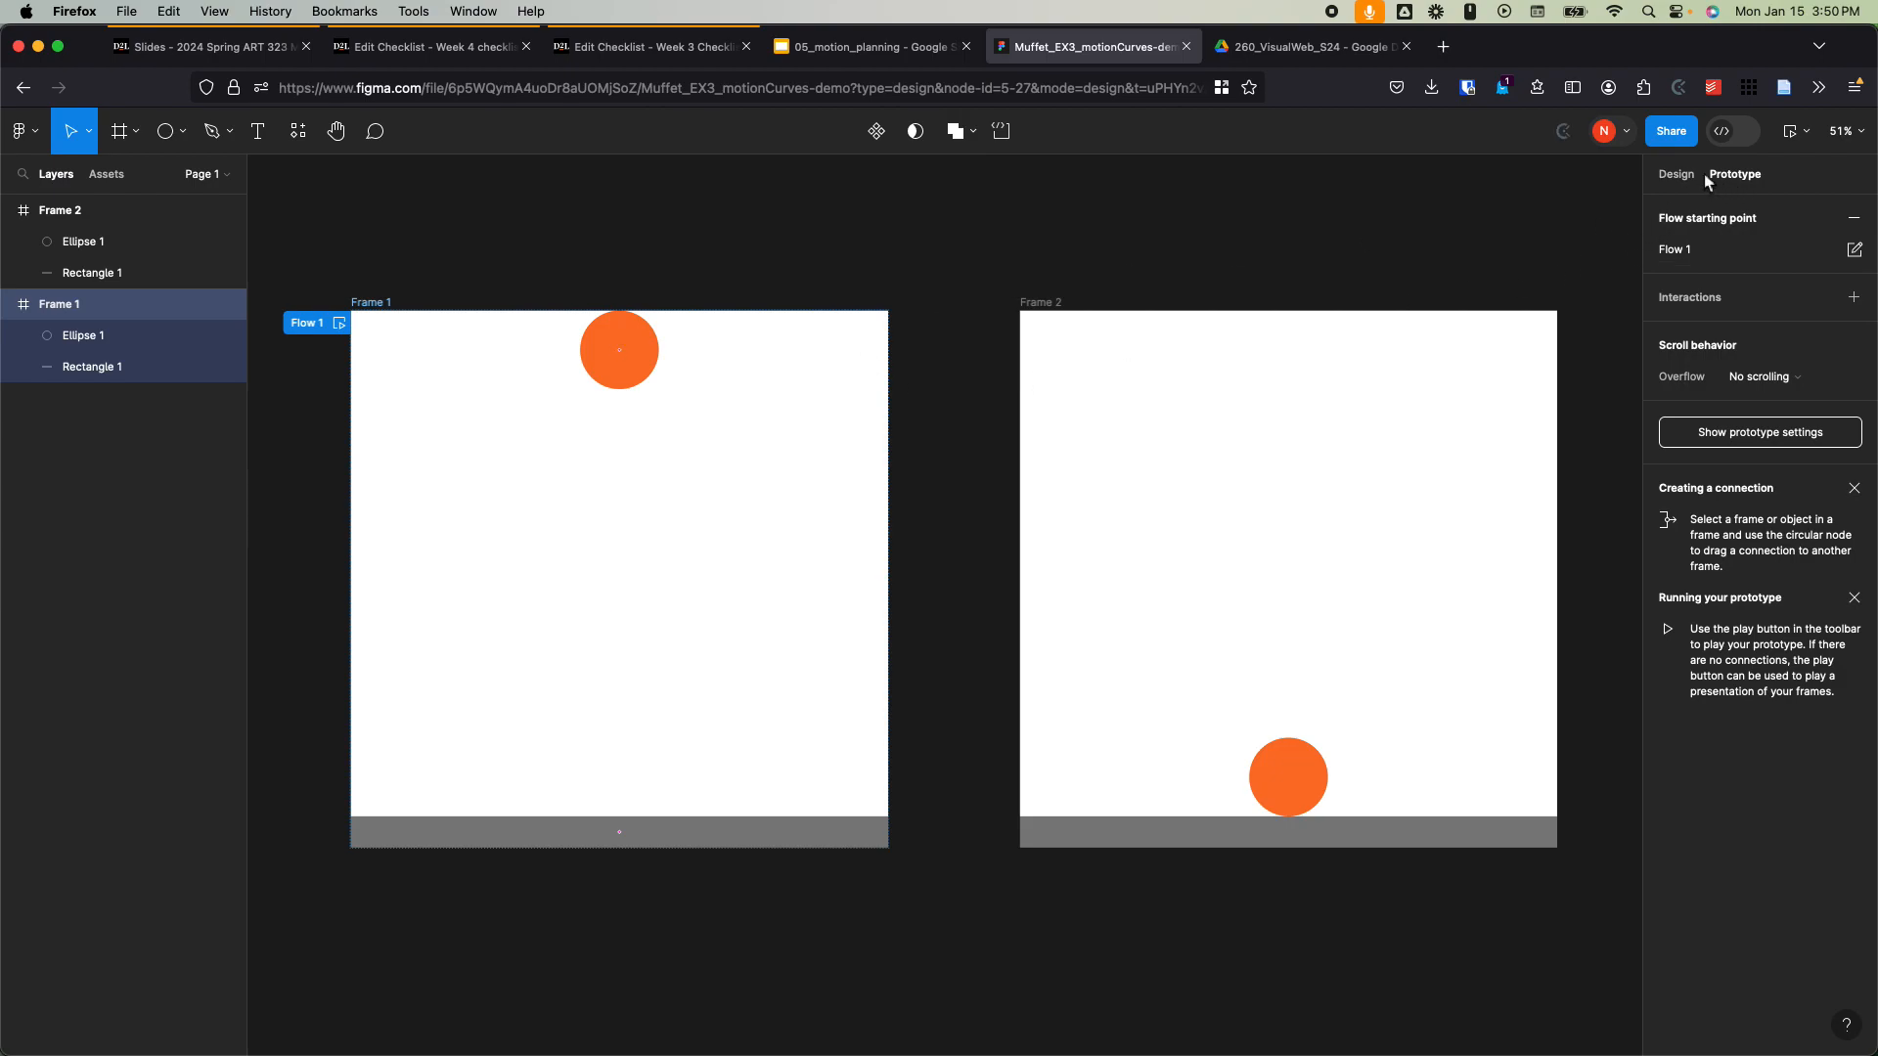
Step: Add prototype connections from Frame 1 to Frame 2 and from Frame 2 back to Frame 1
drag(888, 580, 1027, 584)
click(1093, 511)
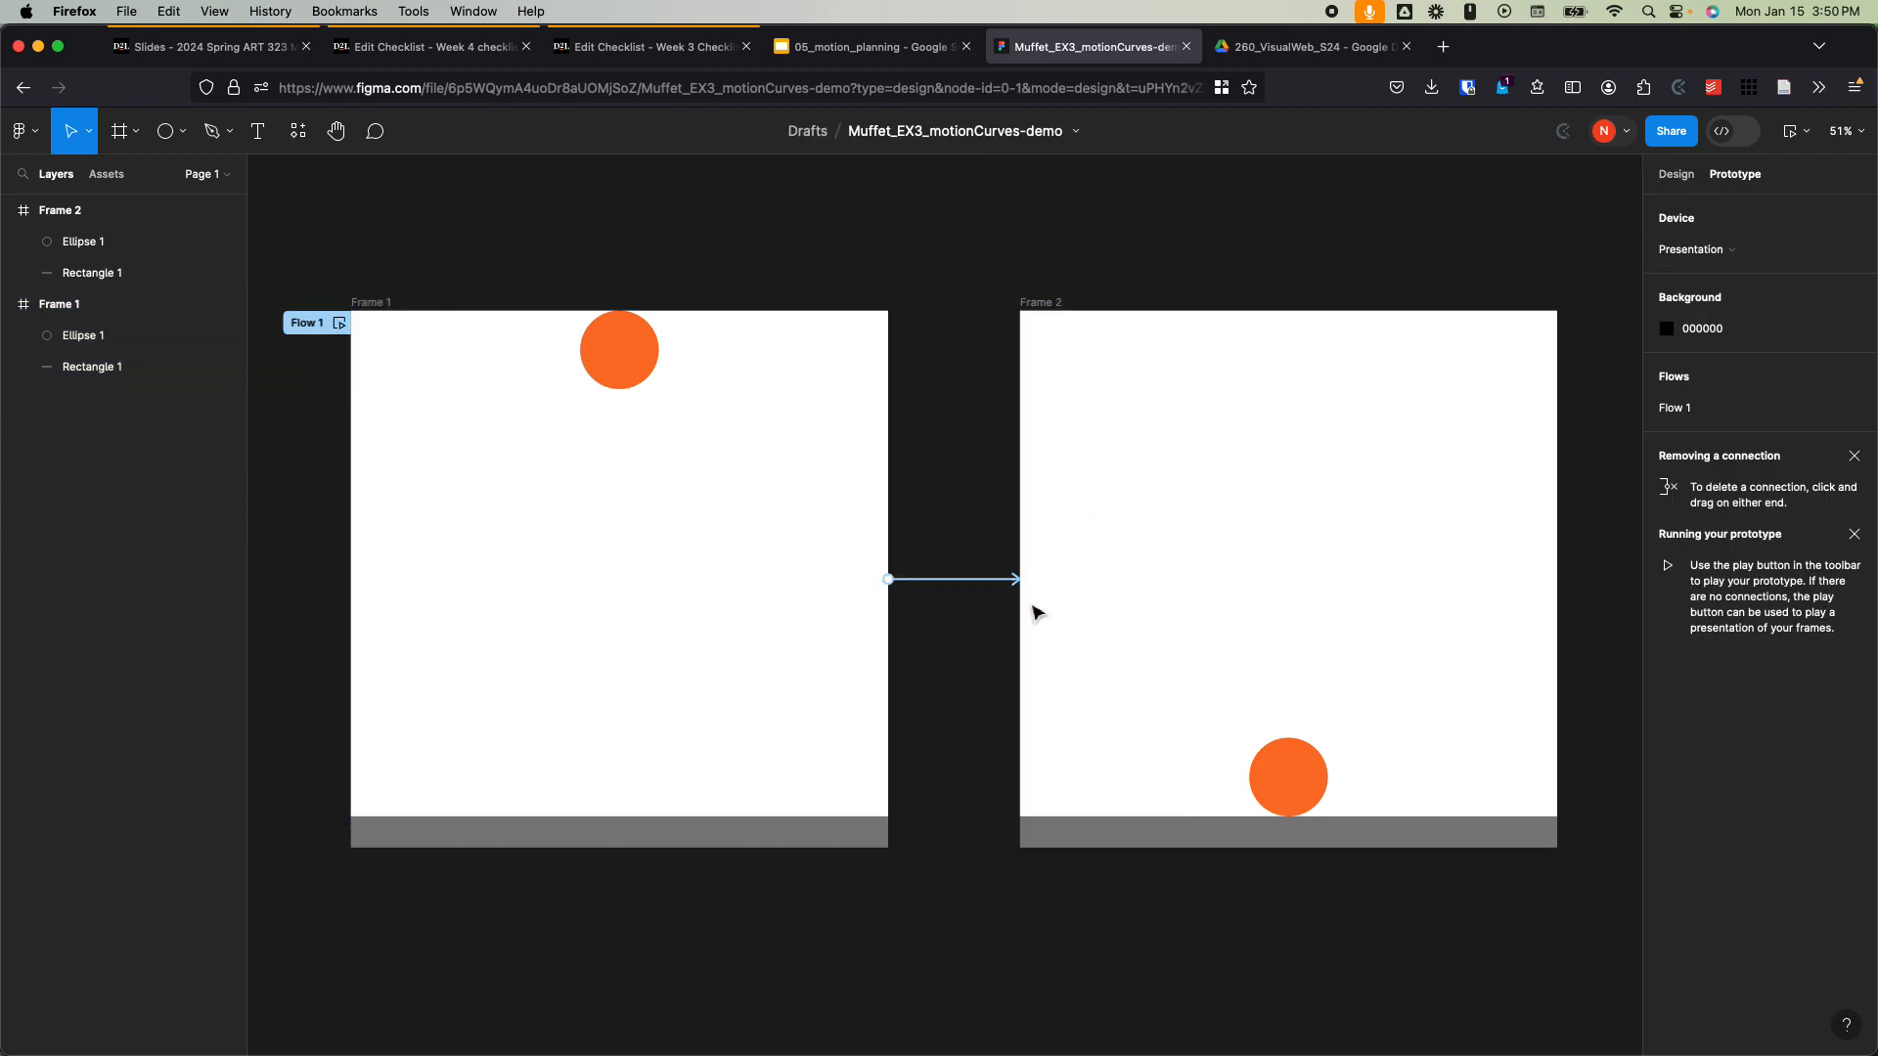
click(1039, 303)
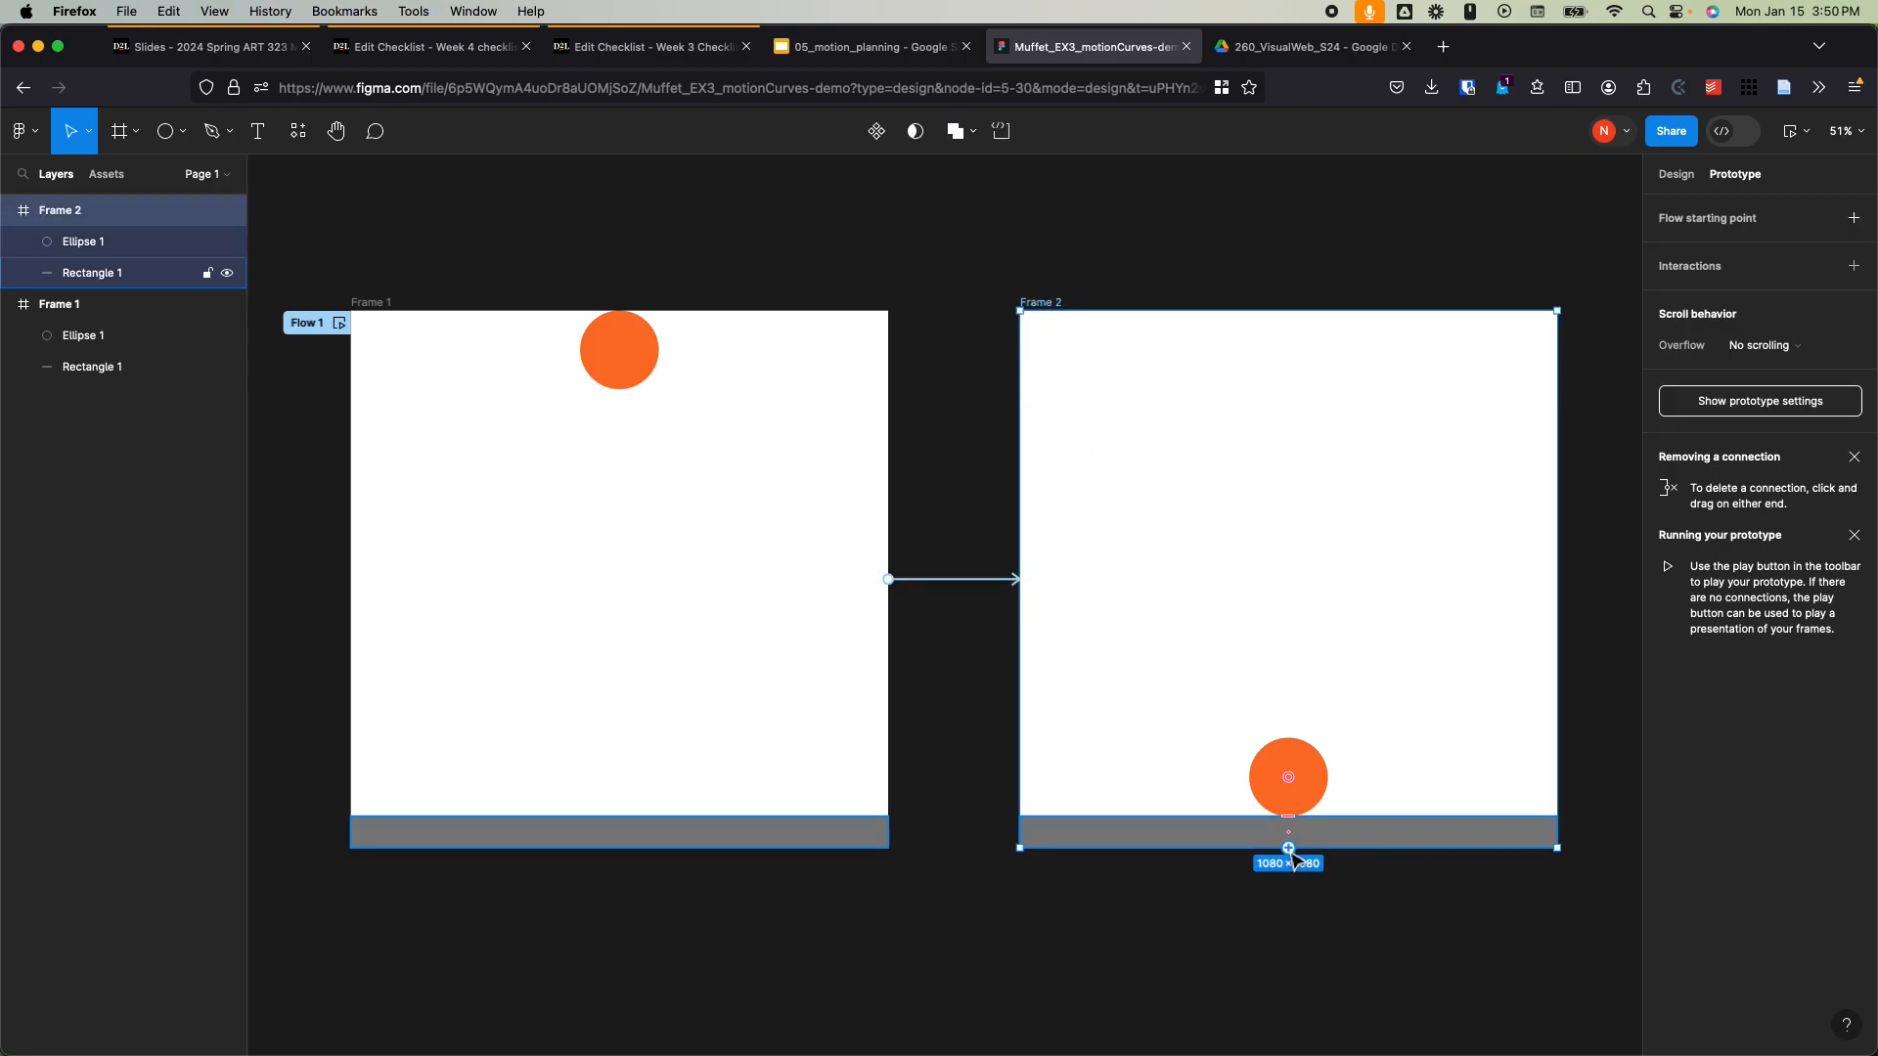
drag(766, 728, 768, 724)
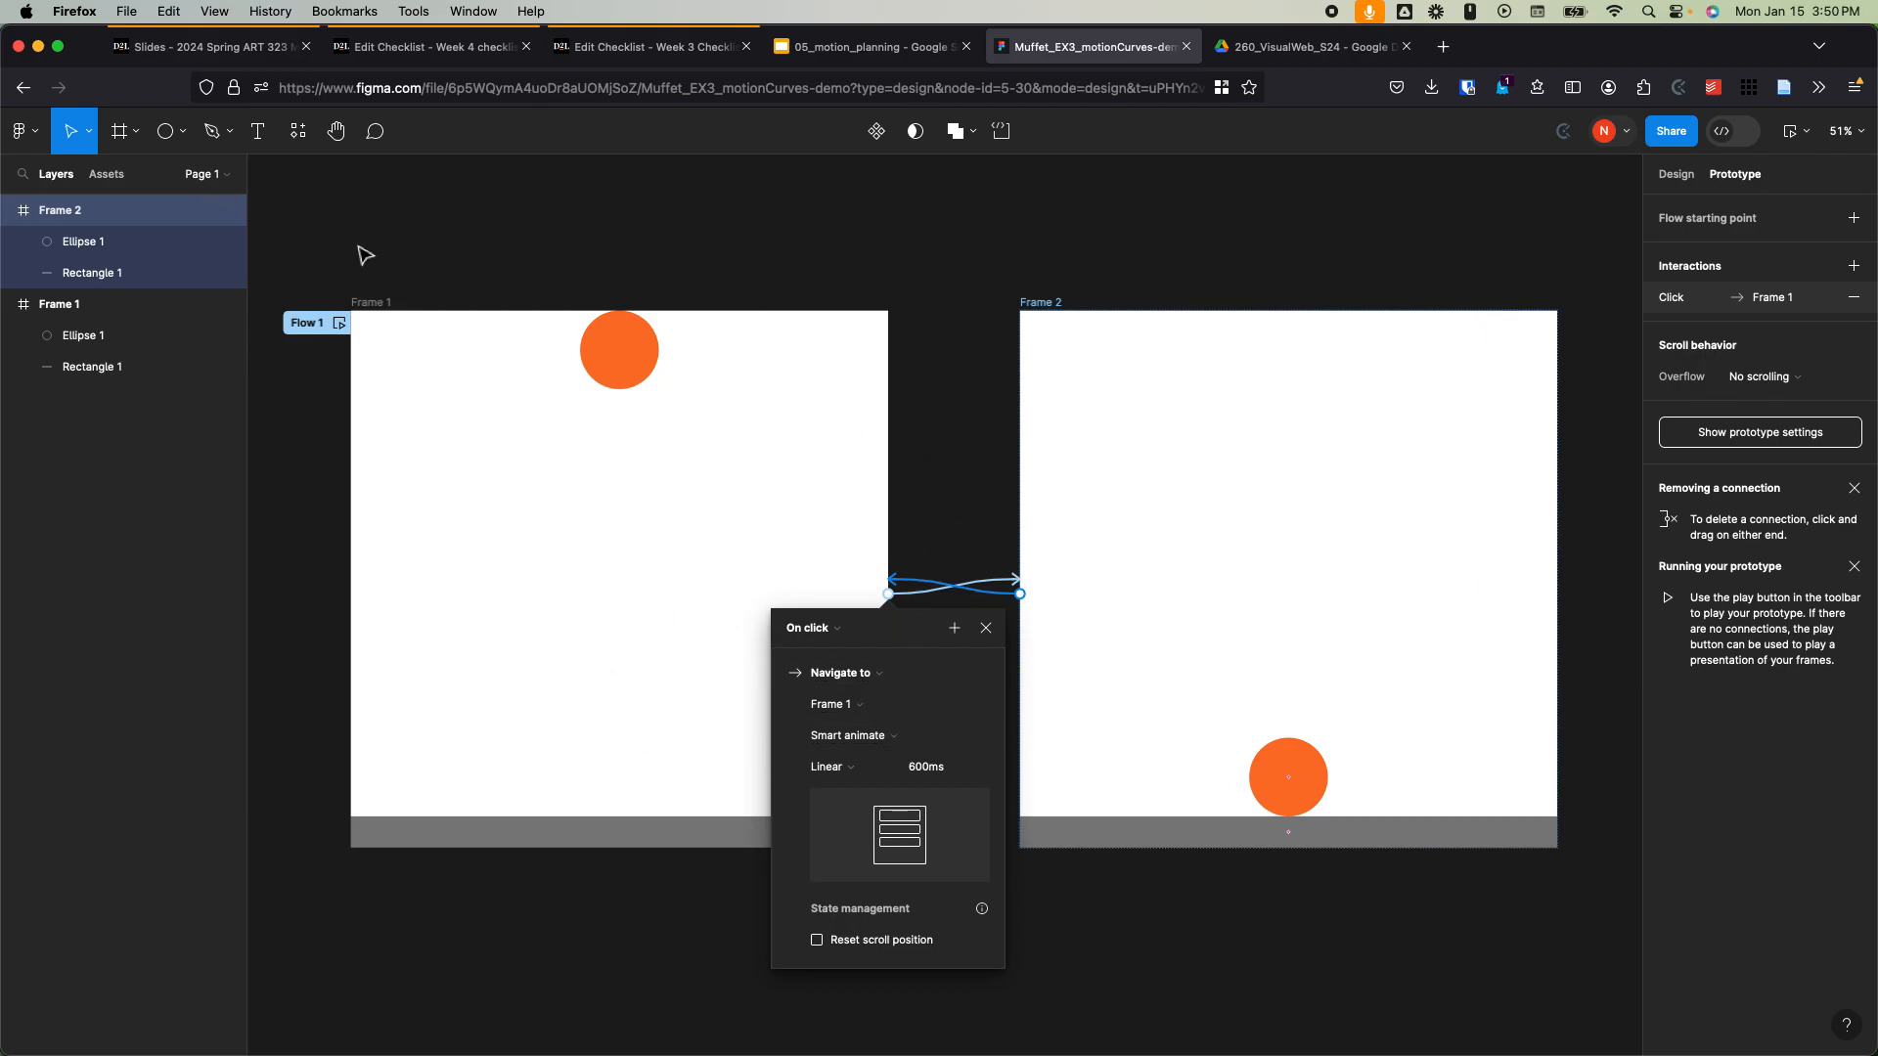
click(372, 279)
Step: Make the Frame 1 to Frame 2 connection trigger after a 1 ms delay and set its easing to Custom bezier
click(370, 302)
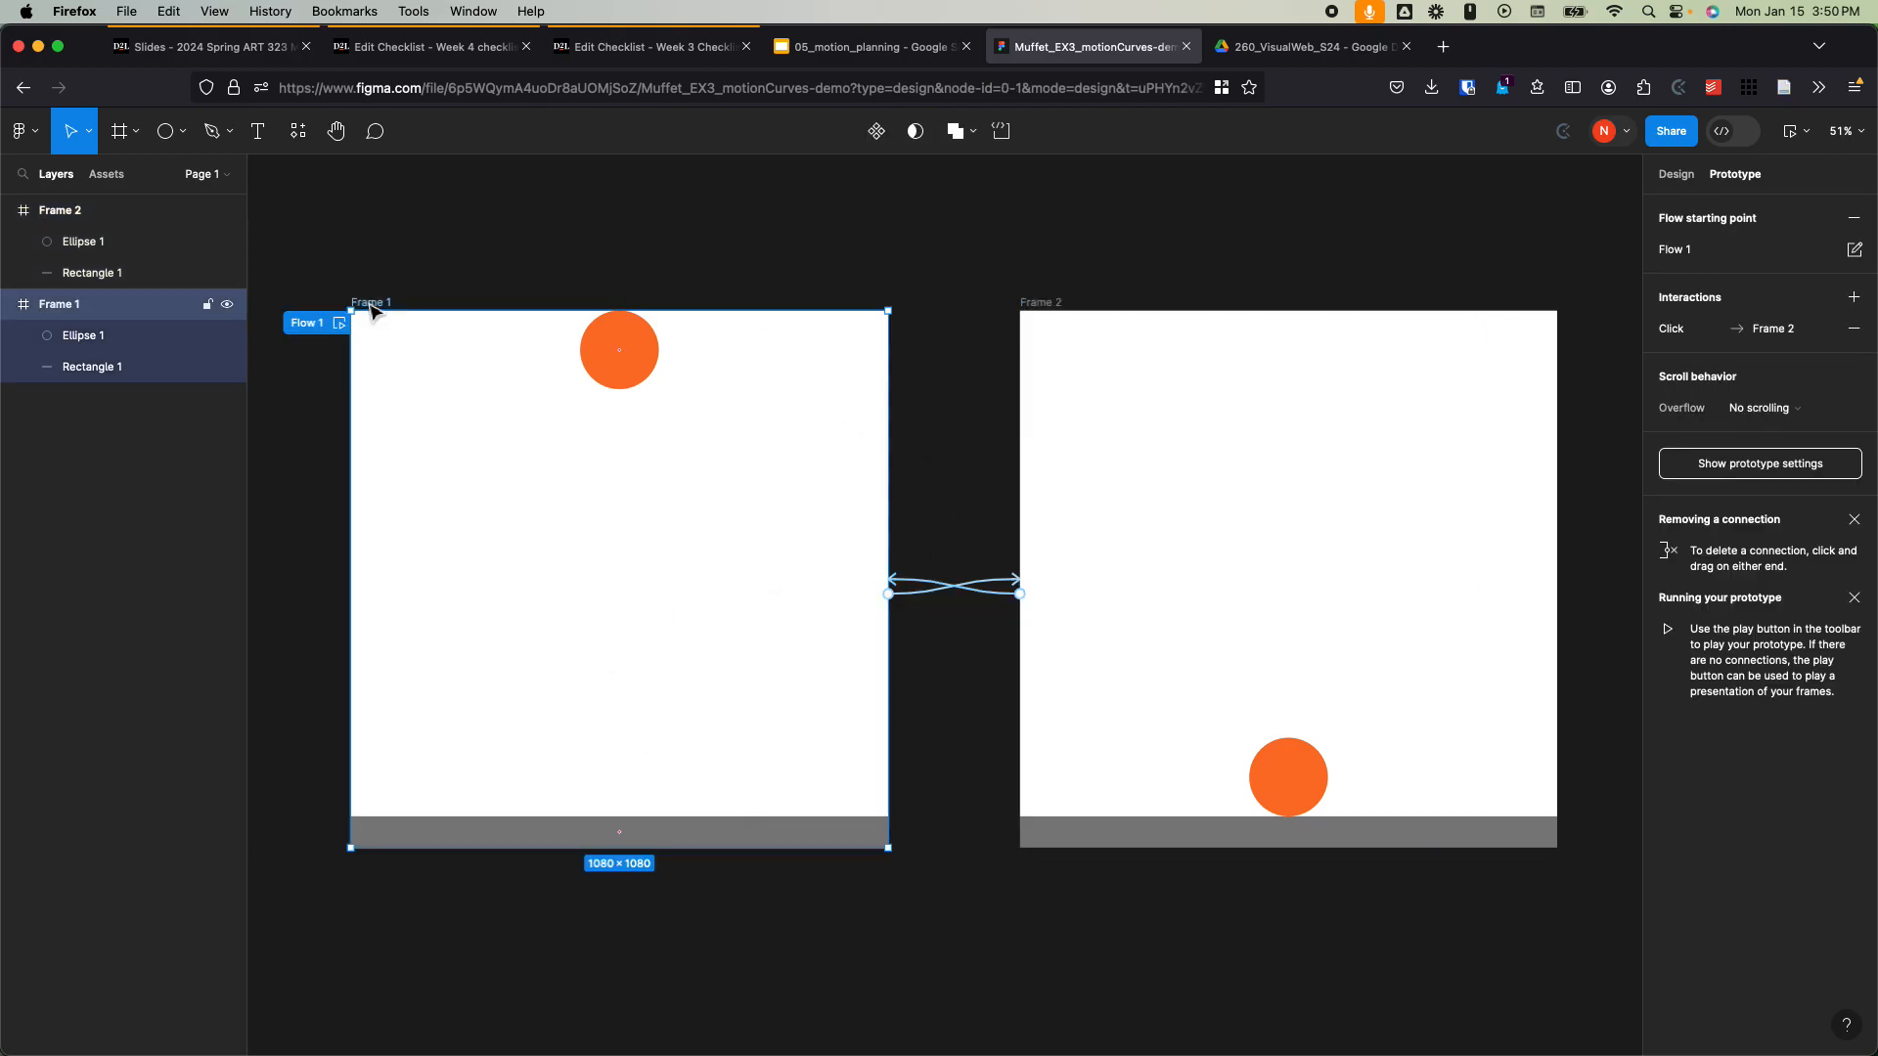
click(928, 599)
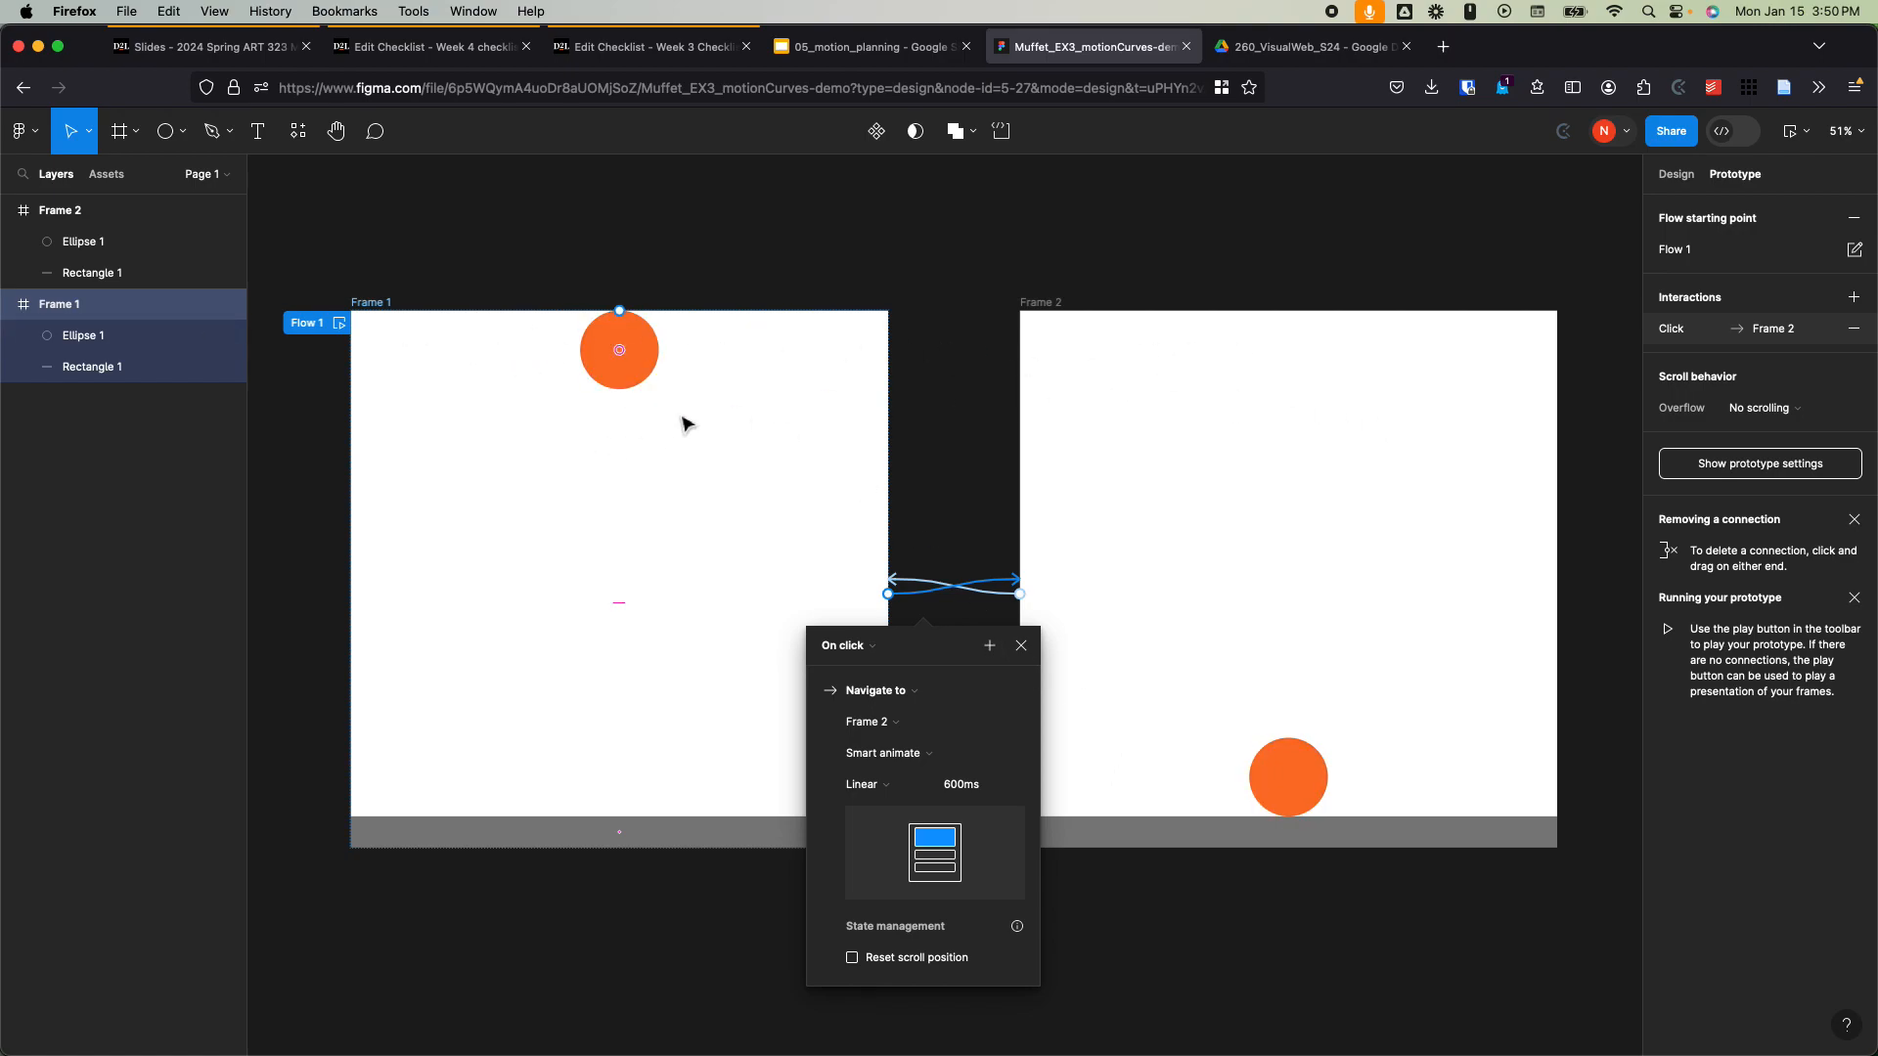
click(833, 653)
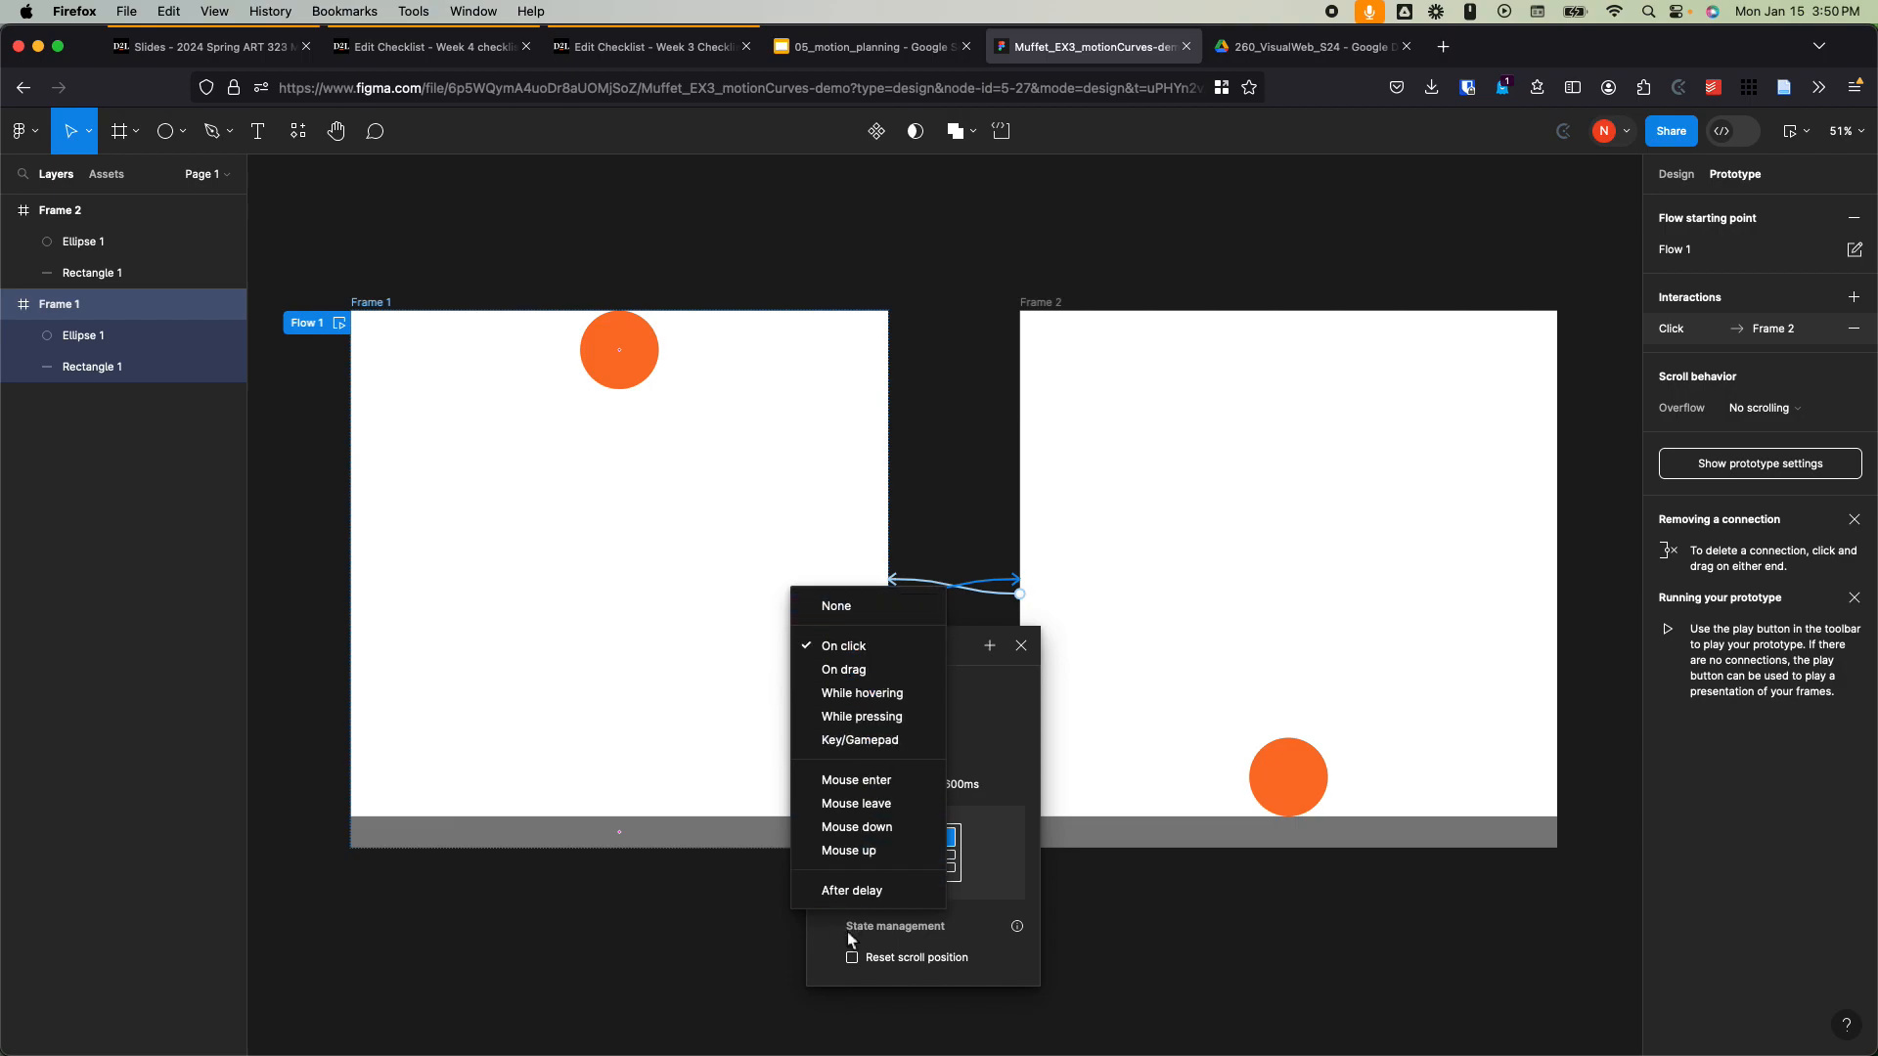
click(866, 894)
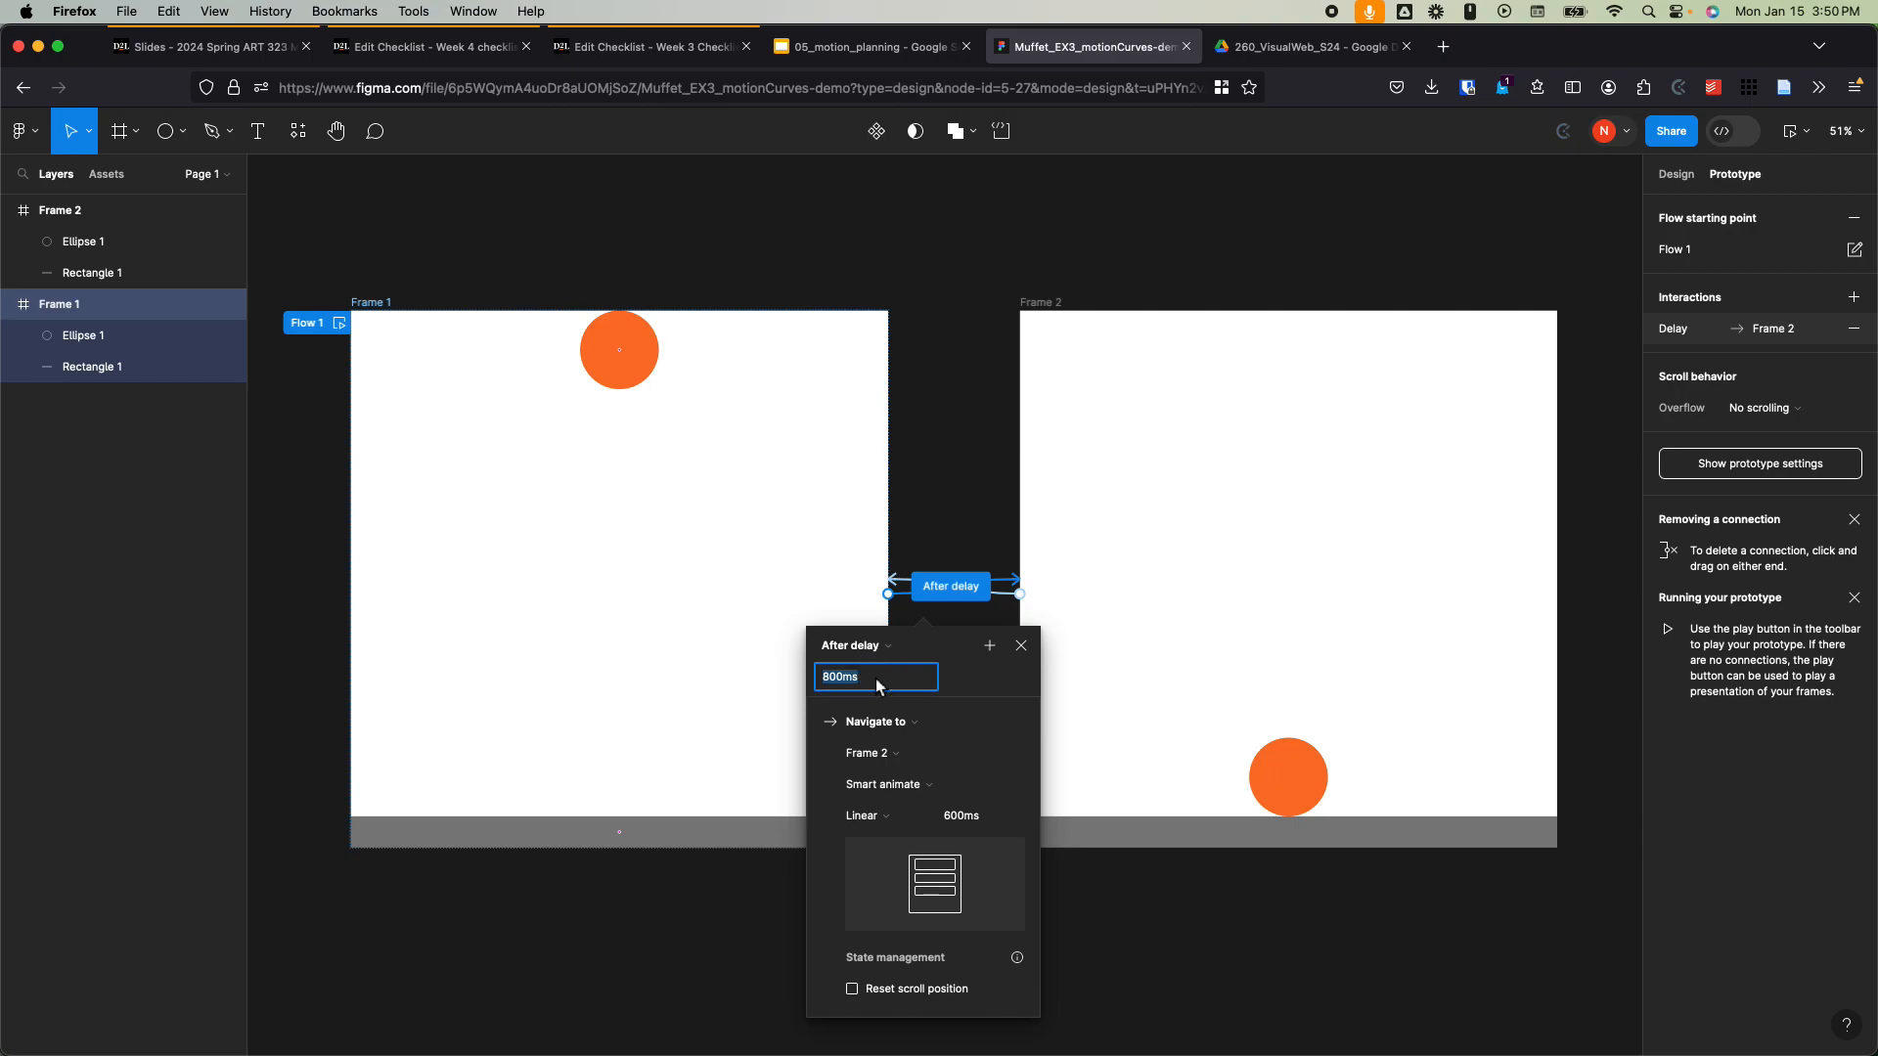
text(1m)
key(Return)
click(874, 819)
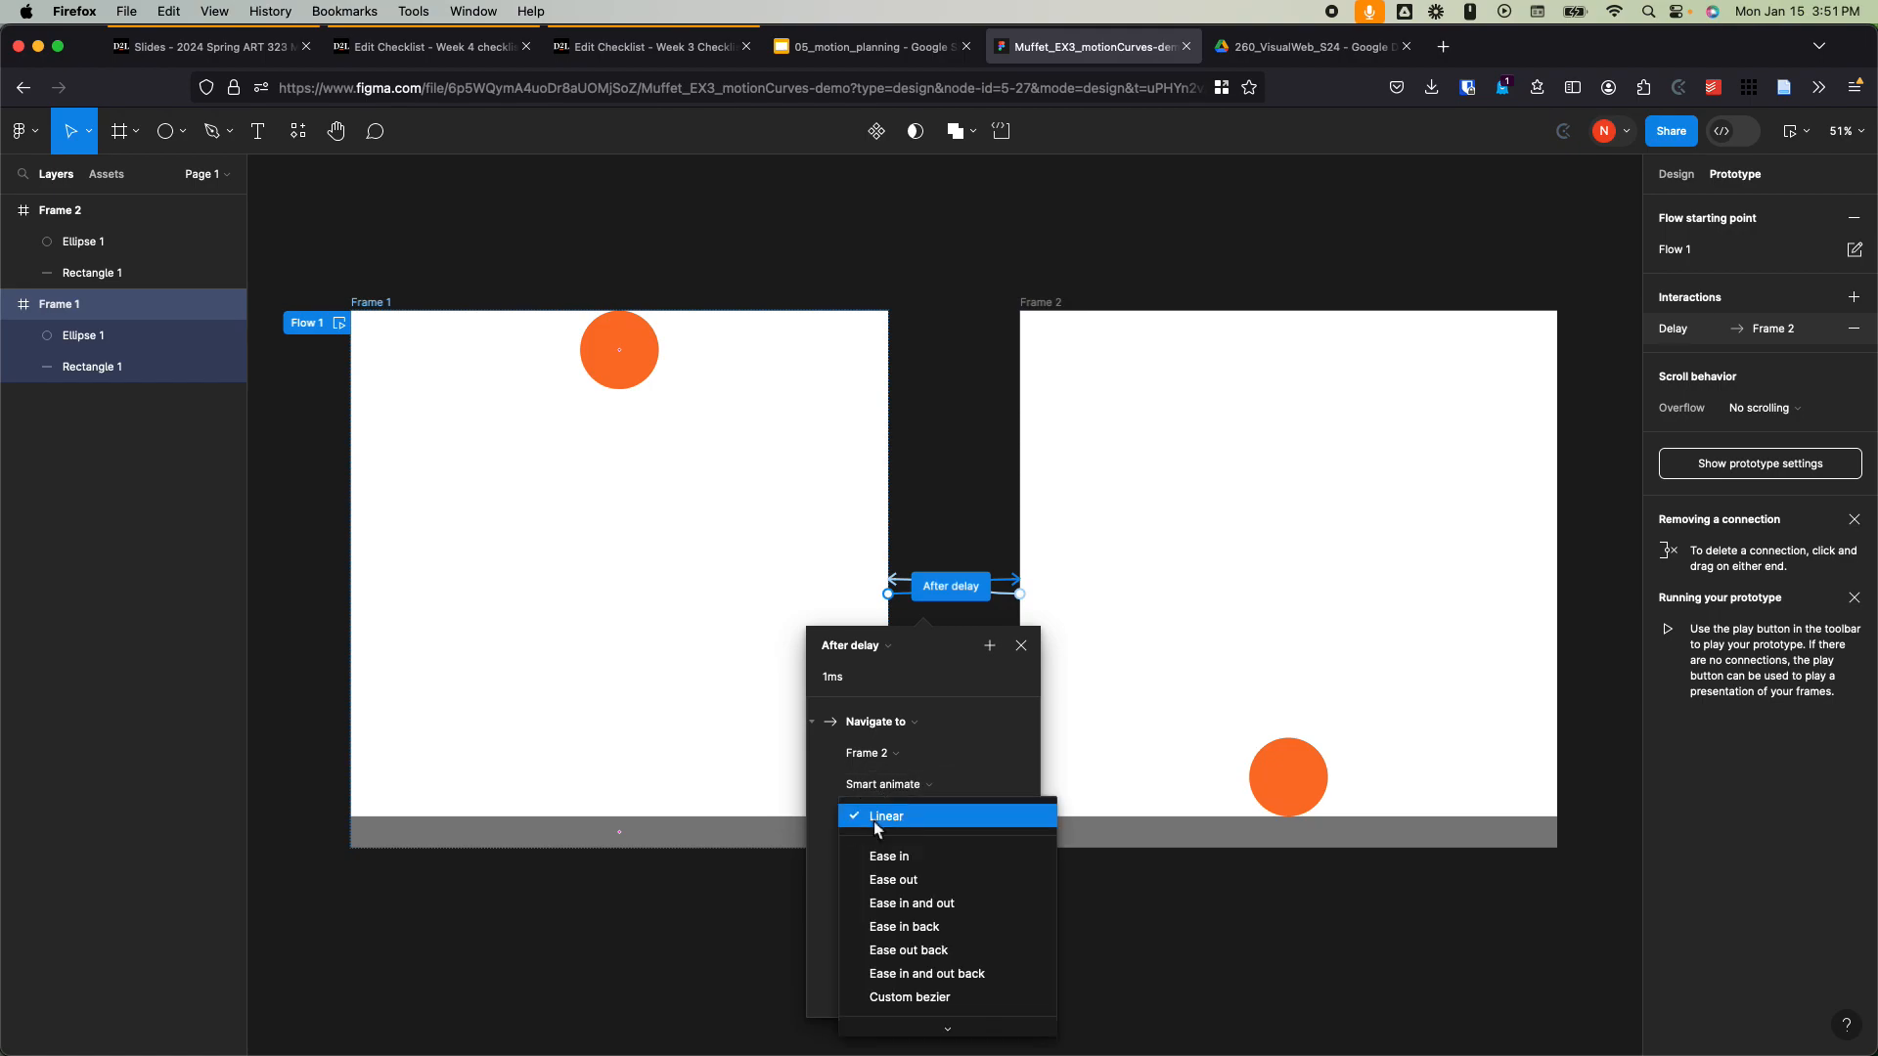
click(914, 994)
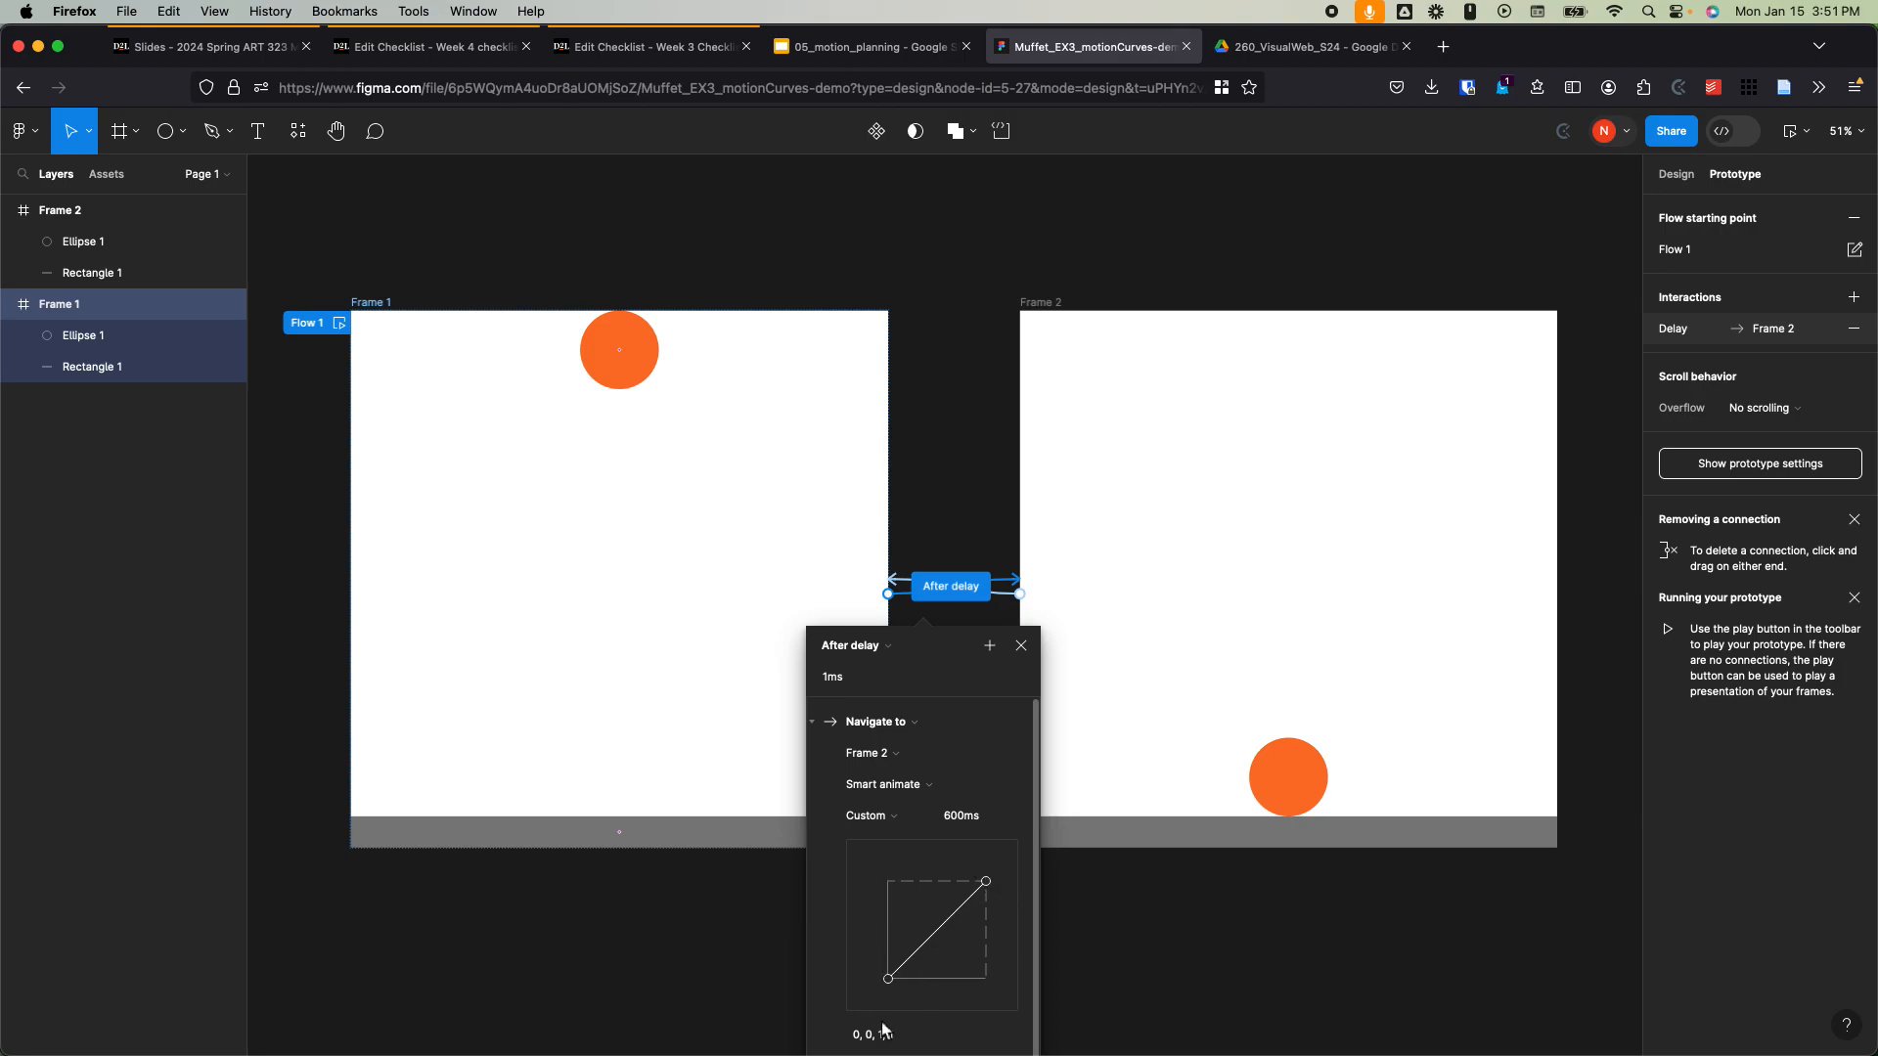
Step: Make the Frame 2 to Frame 1 connection trigger after a 1 ms delay and set its easing to Custom bezier
click(1055, 303)
click(1010, 584)
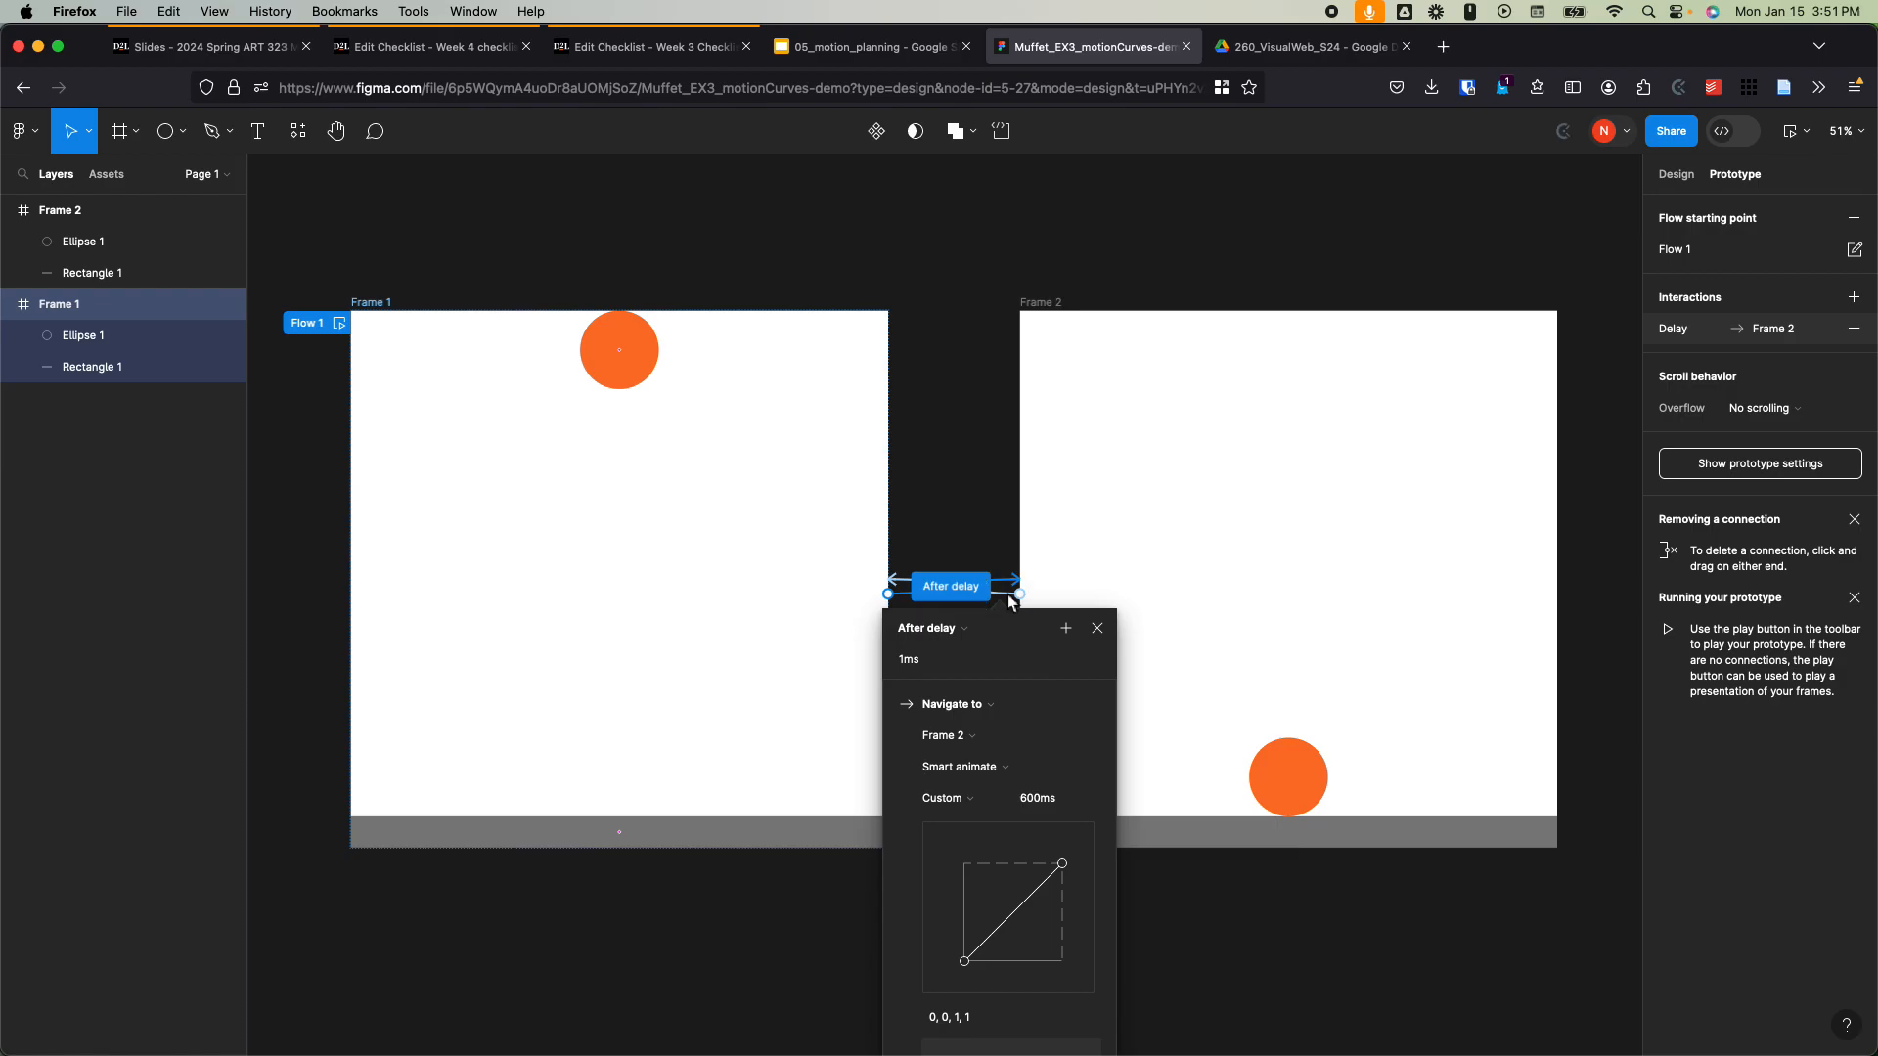
click(997, 500)
click(1004, 598)
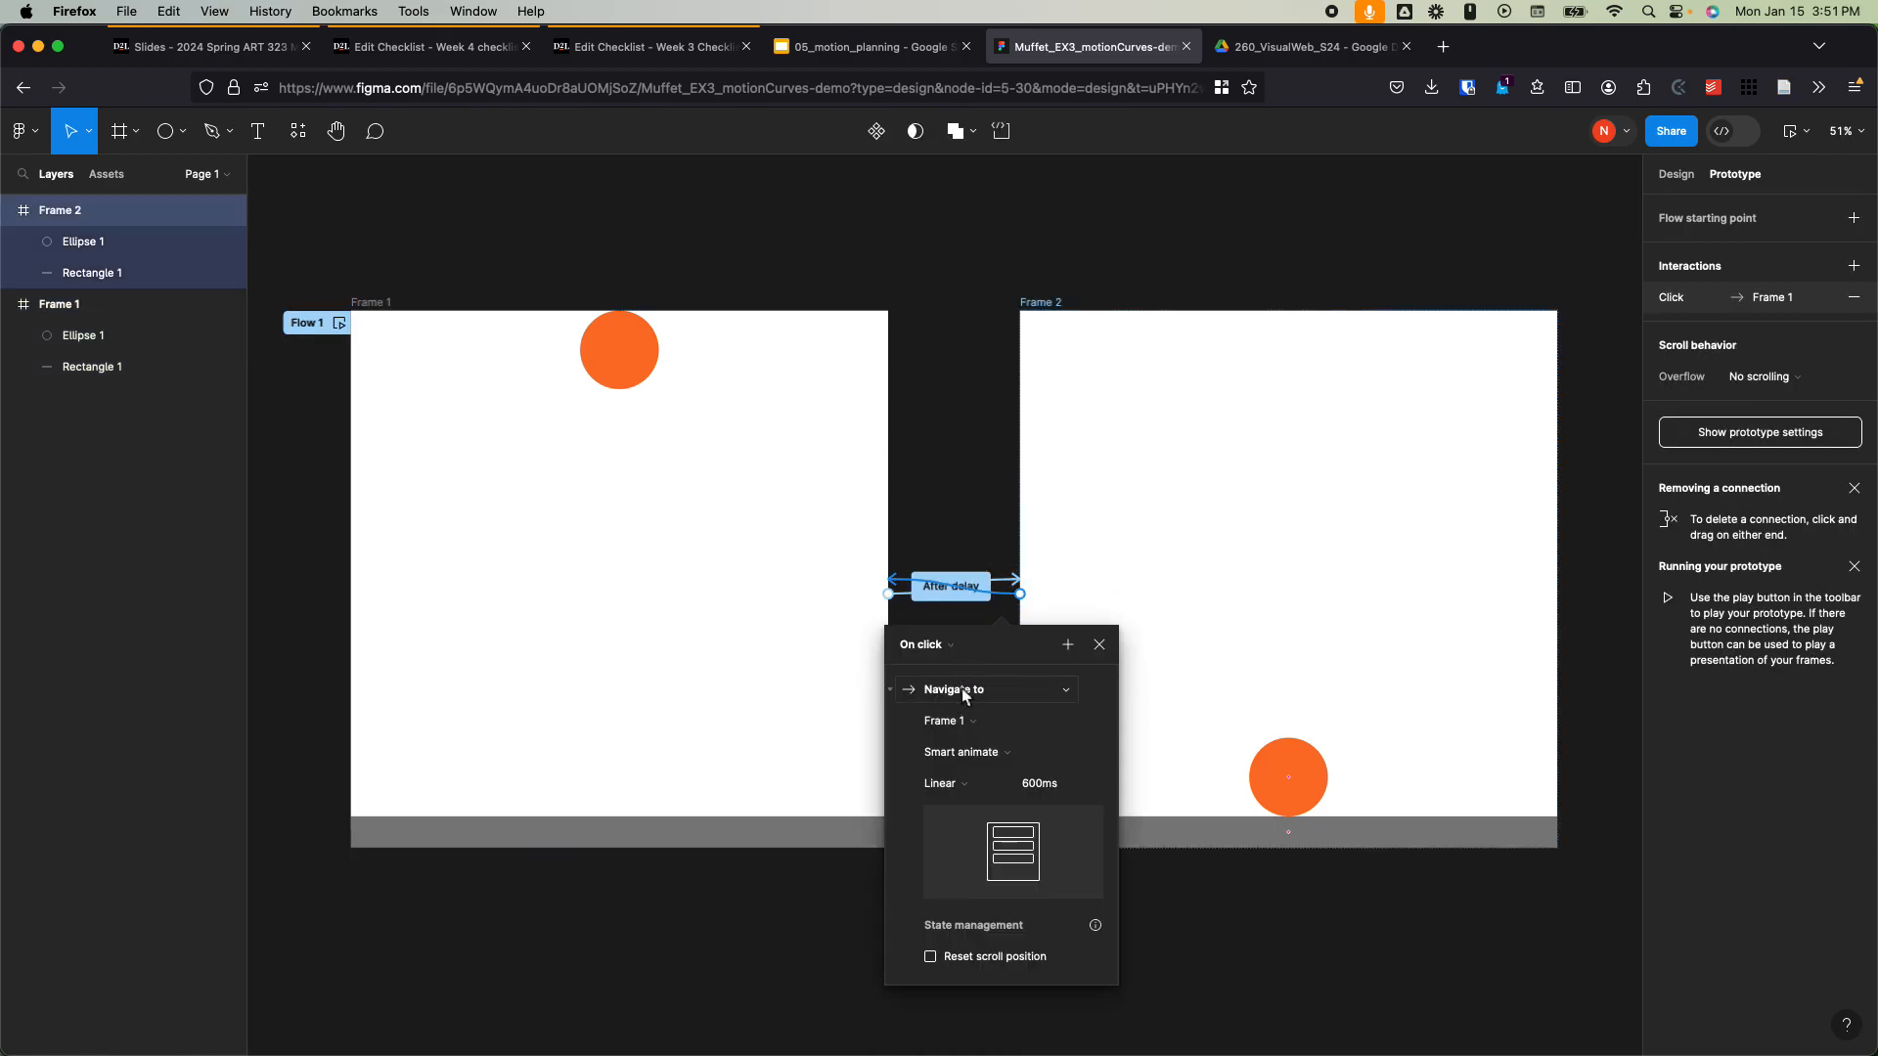
click(953, 646)
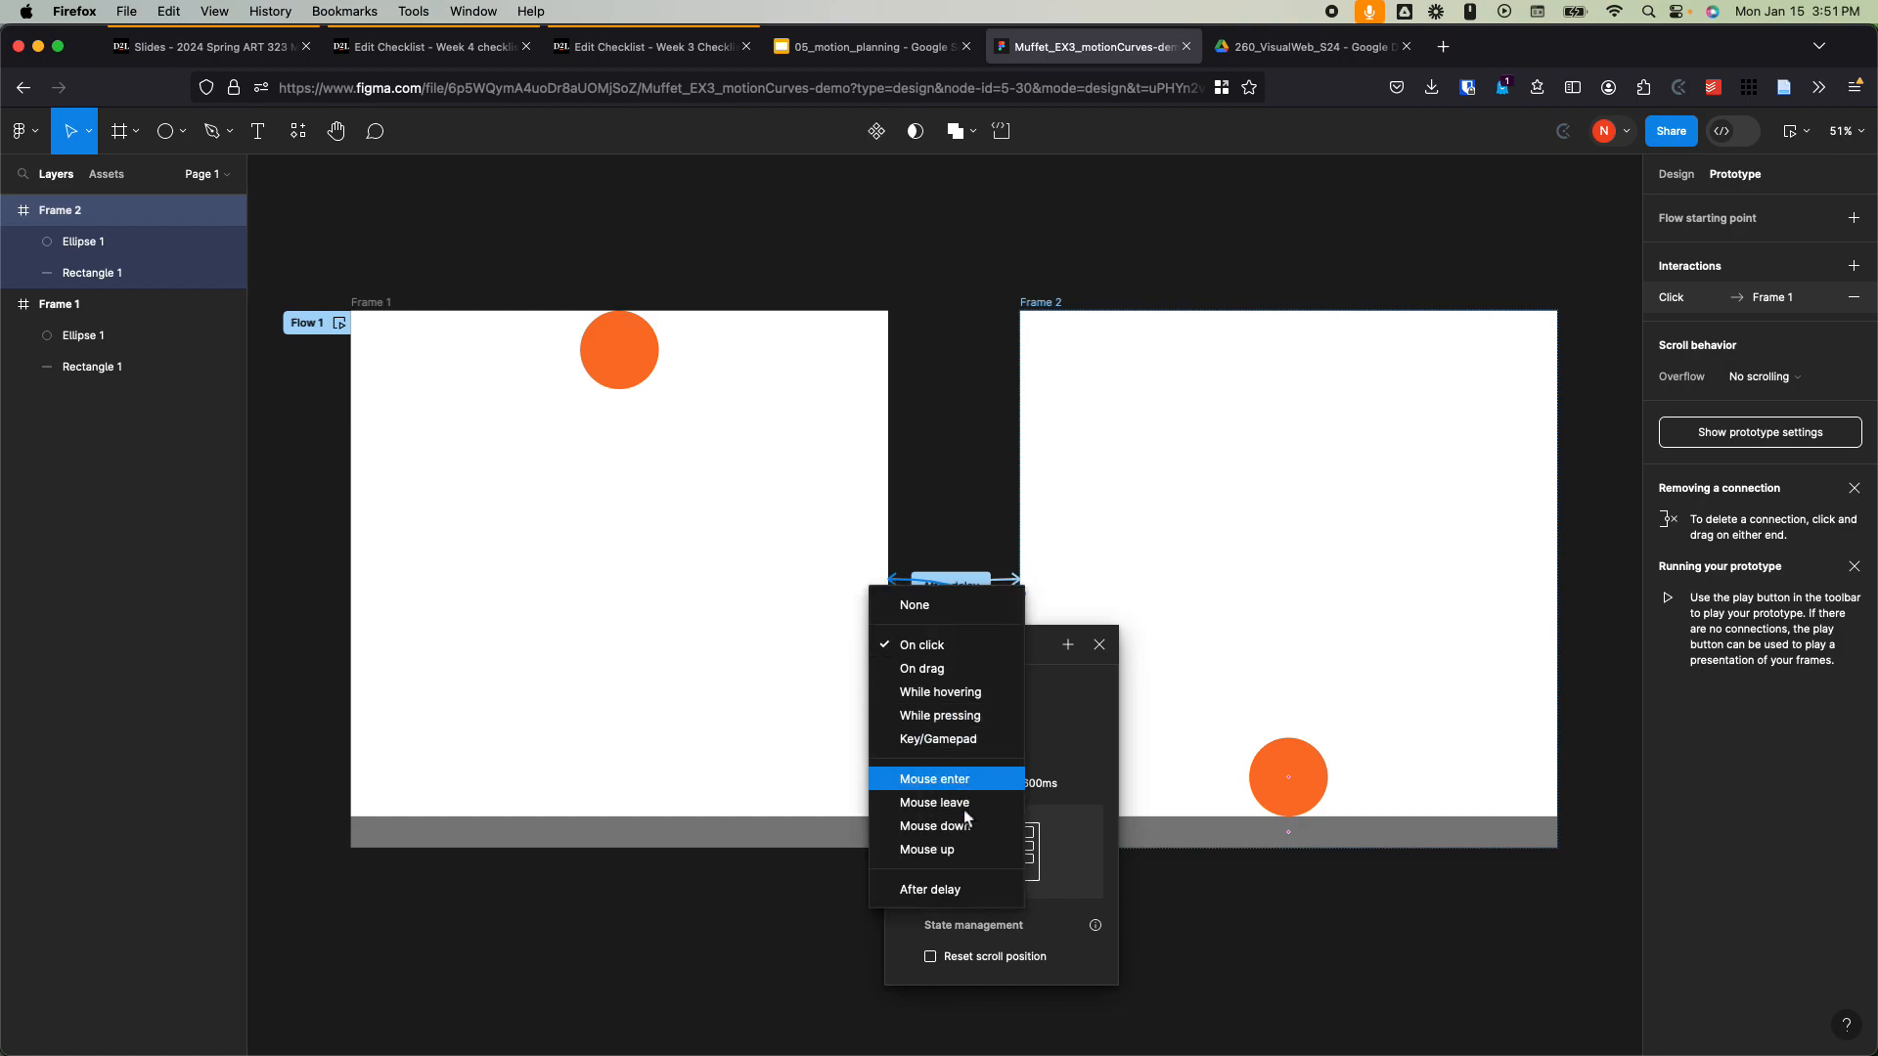
click(939, 889)
click(943, 675)
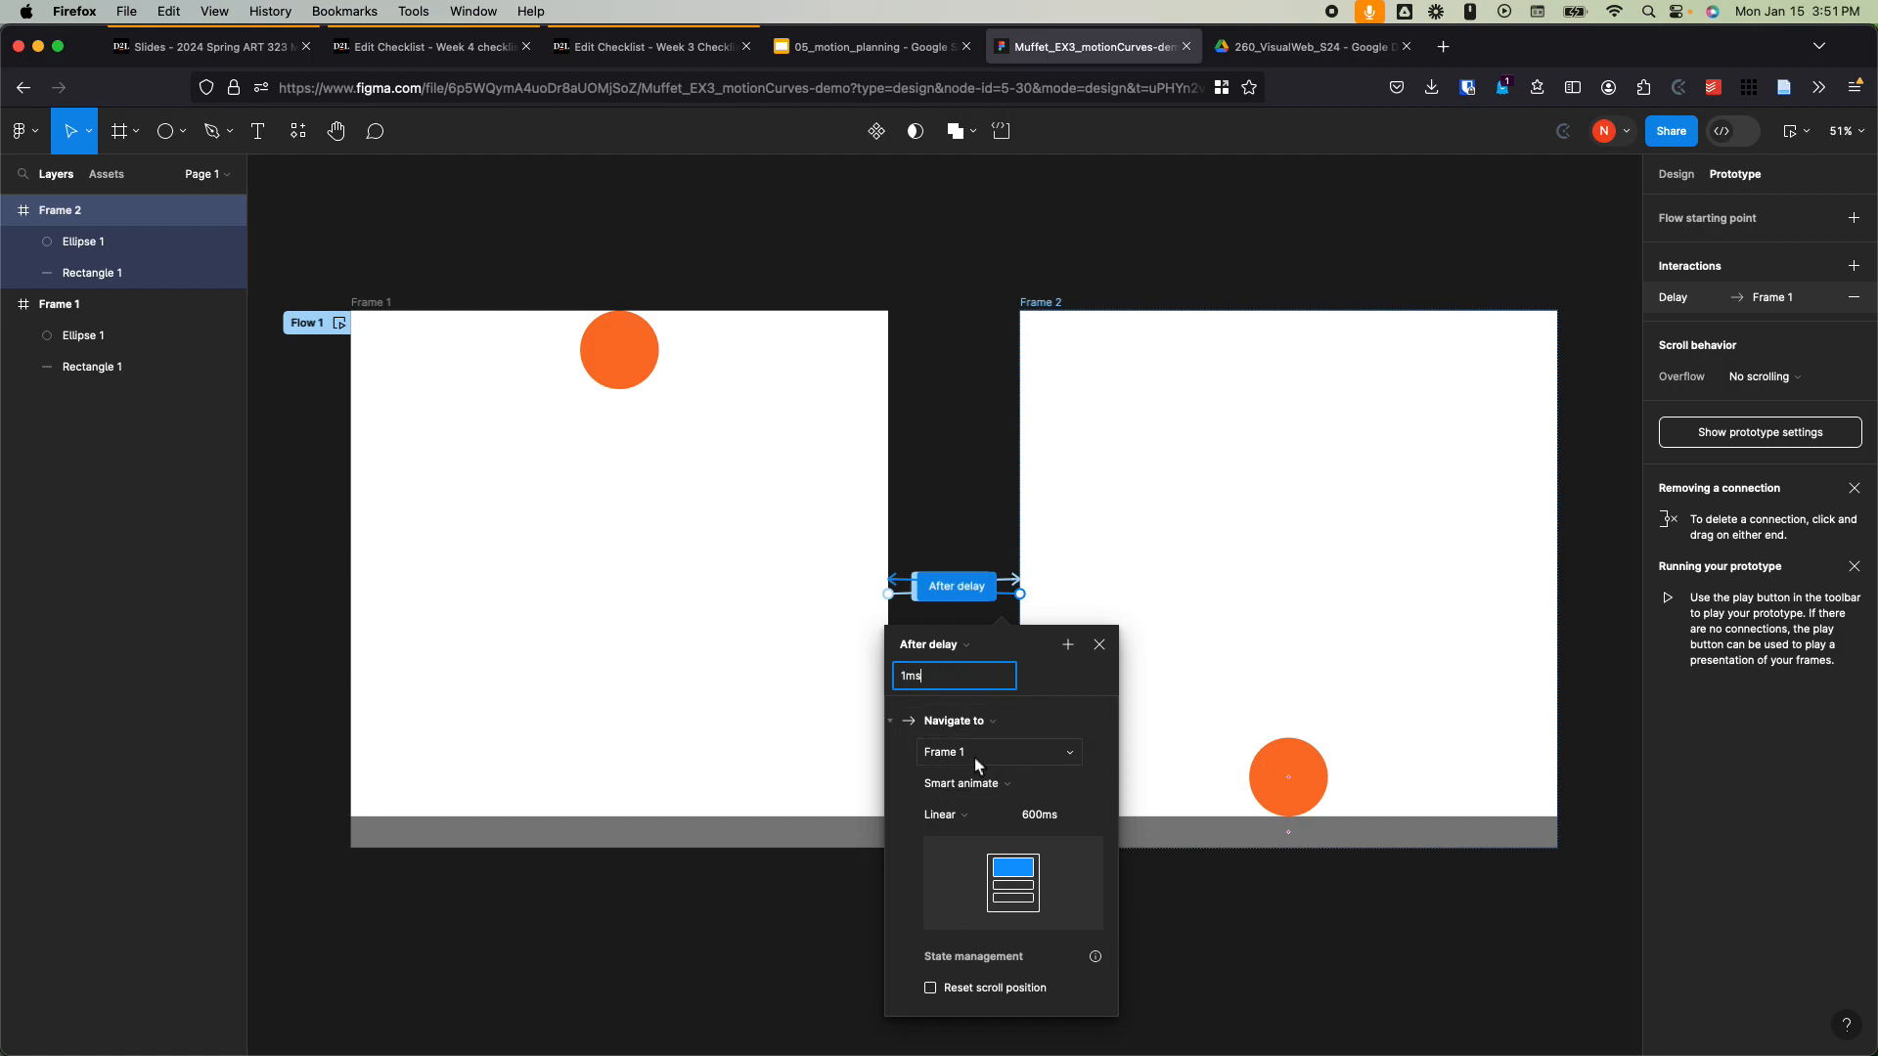
click(949, 816)
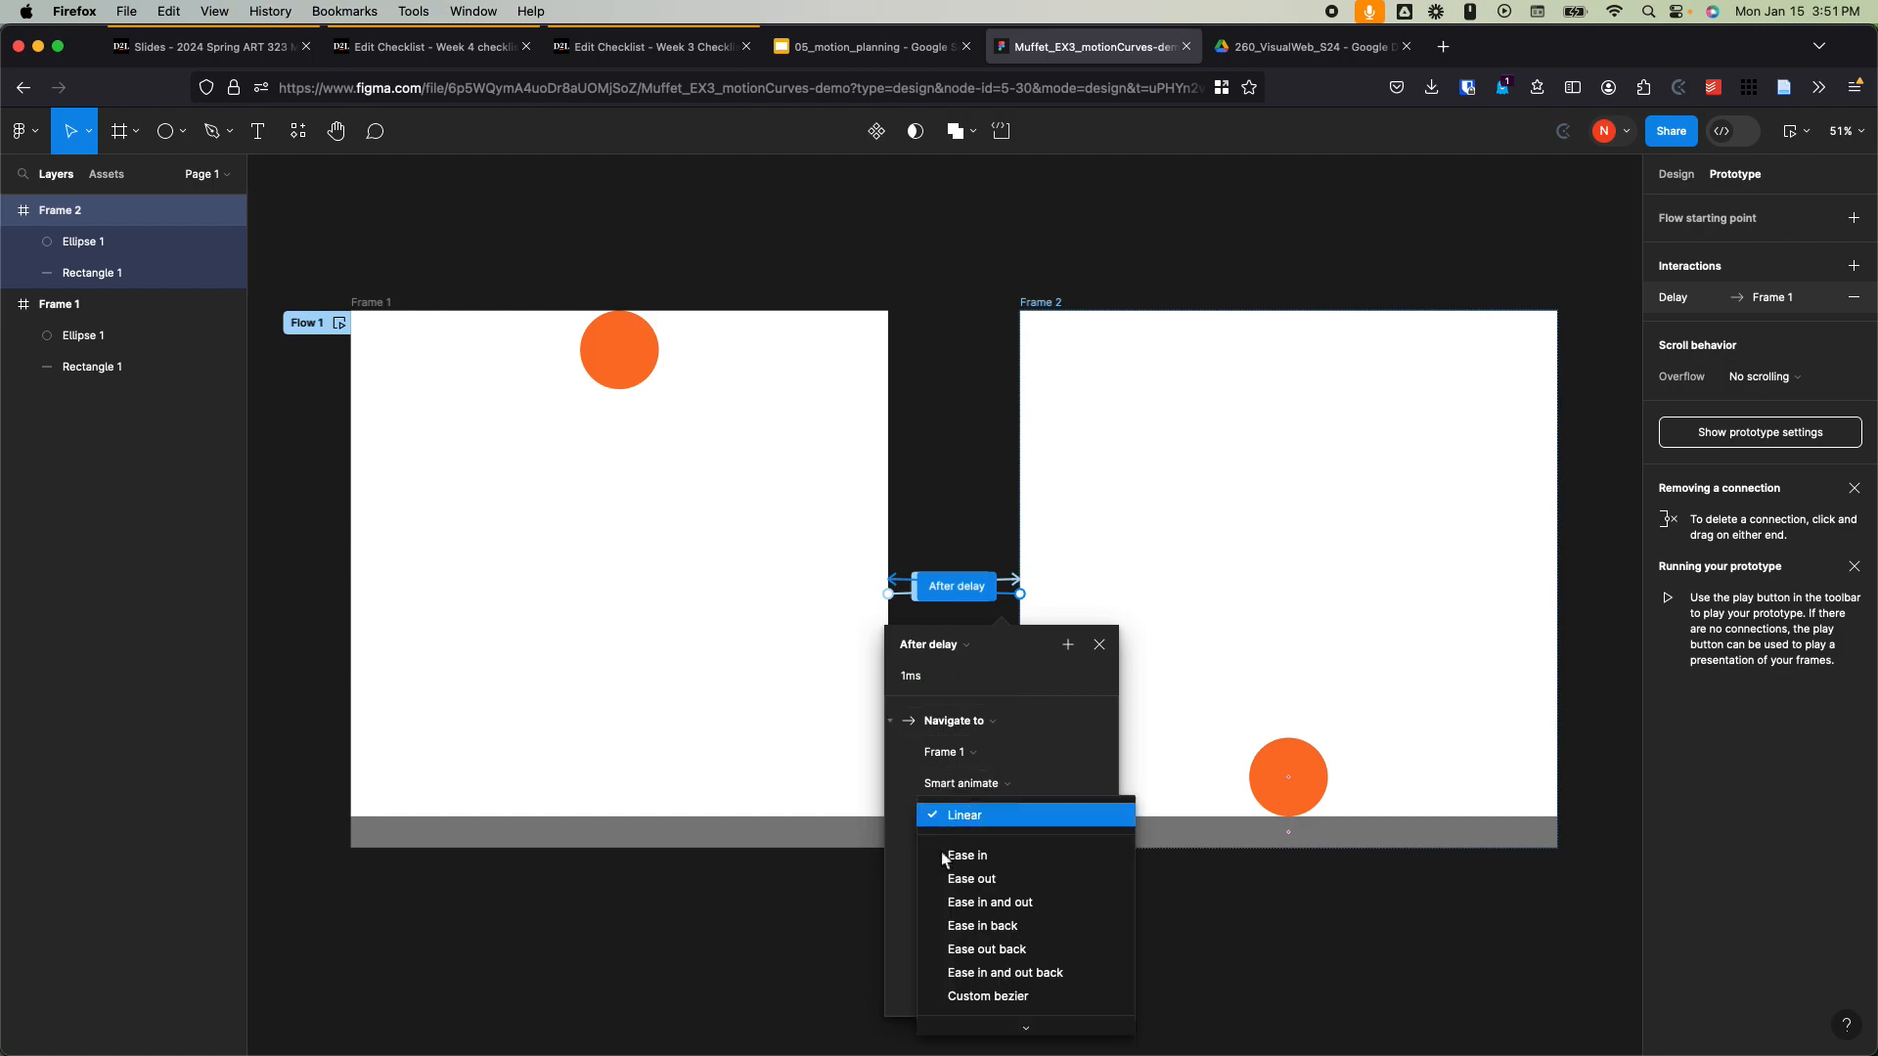
click(996, 997)
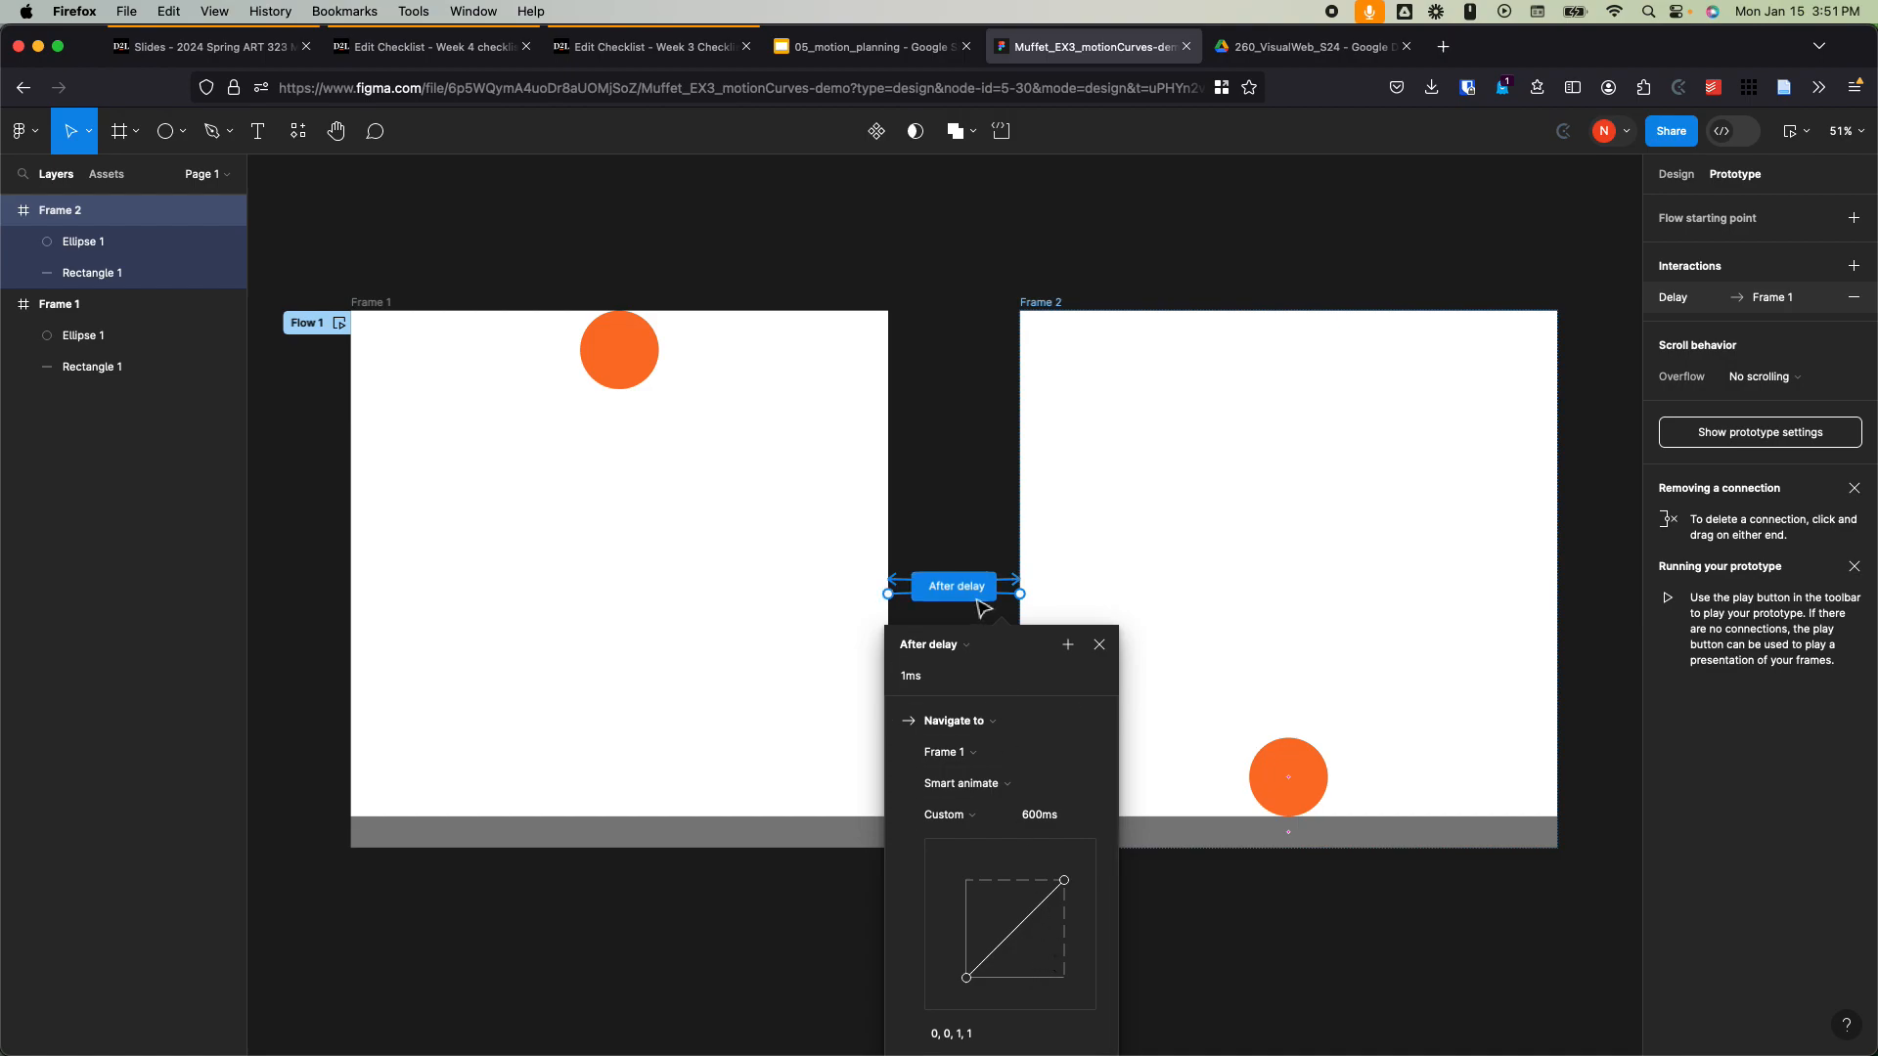
click(939, 499)
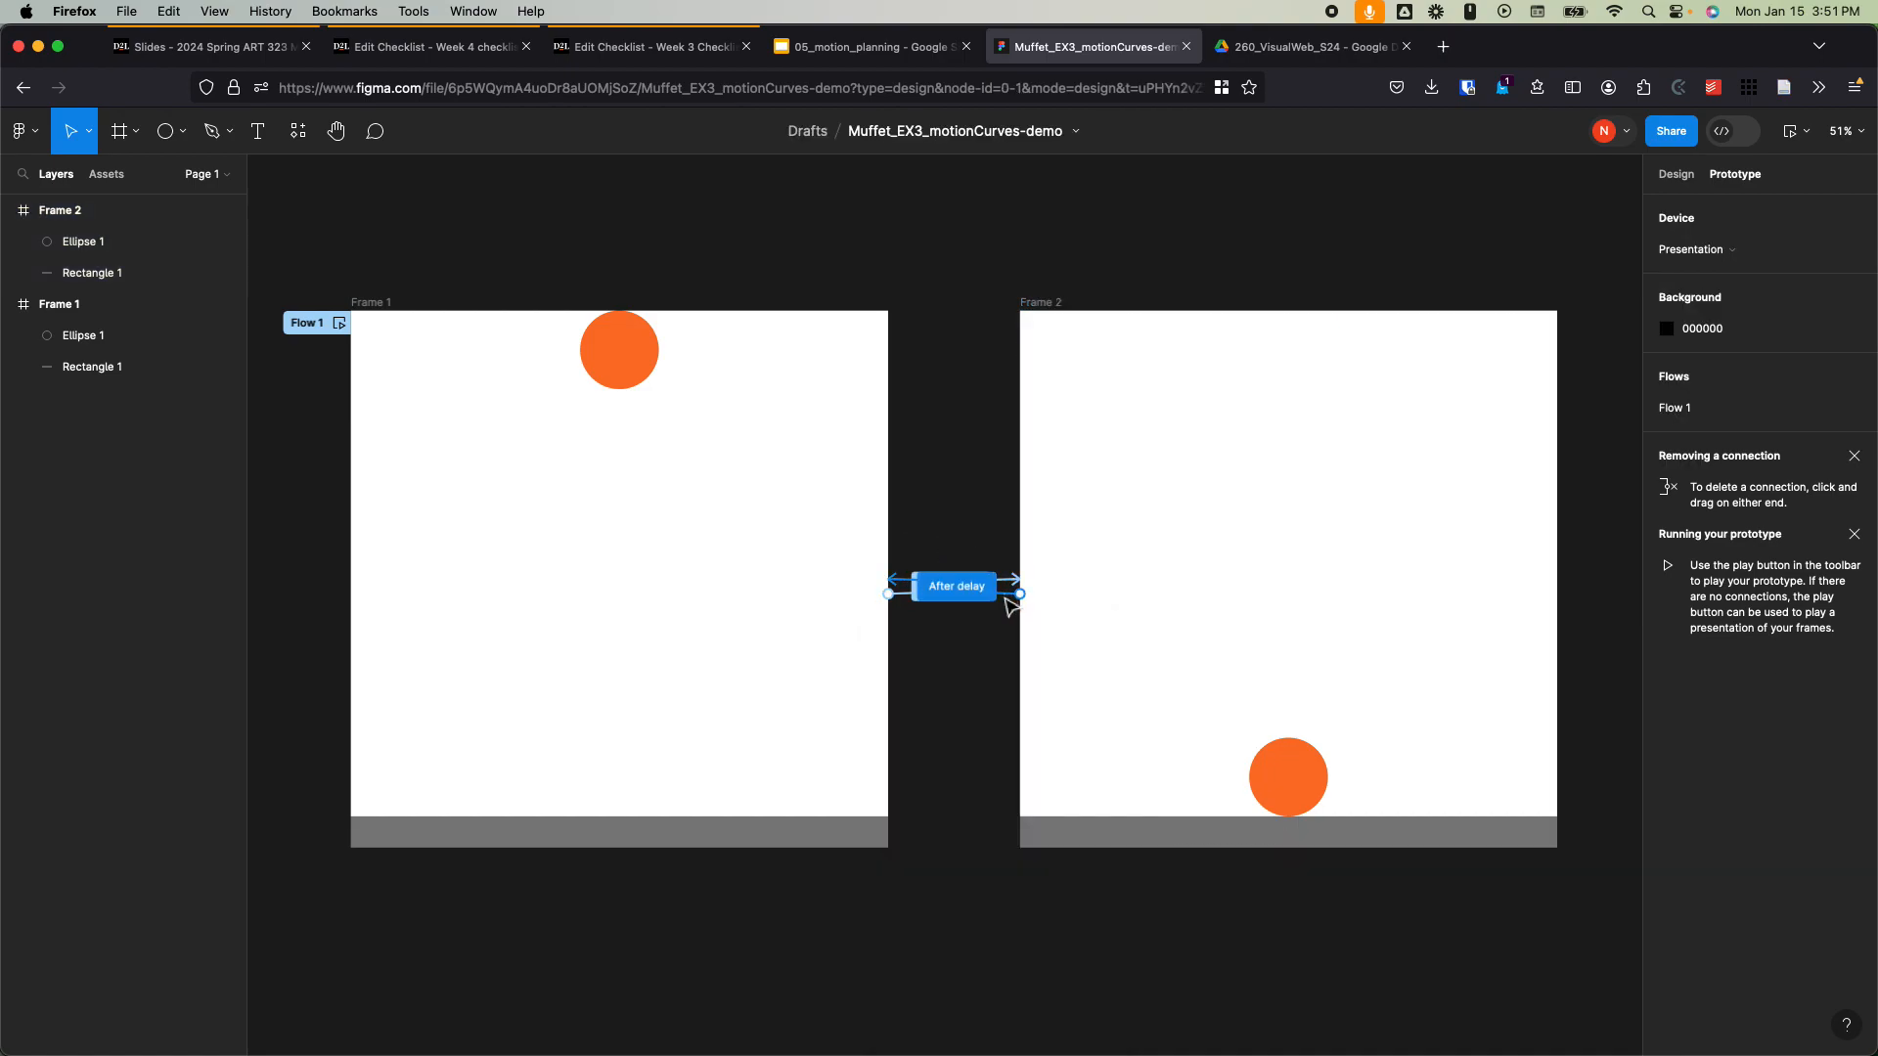
Step: Open the Frame 1 to Frame 2 connection's settings and examine its custom bezier curve
click(978, 586)
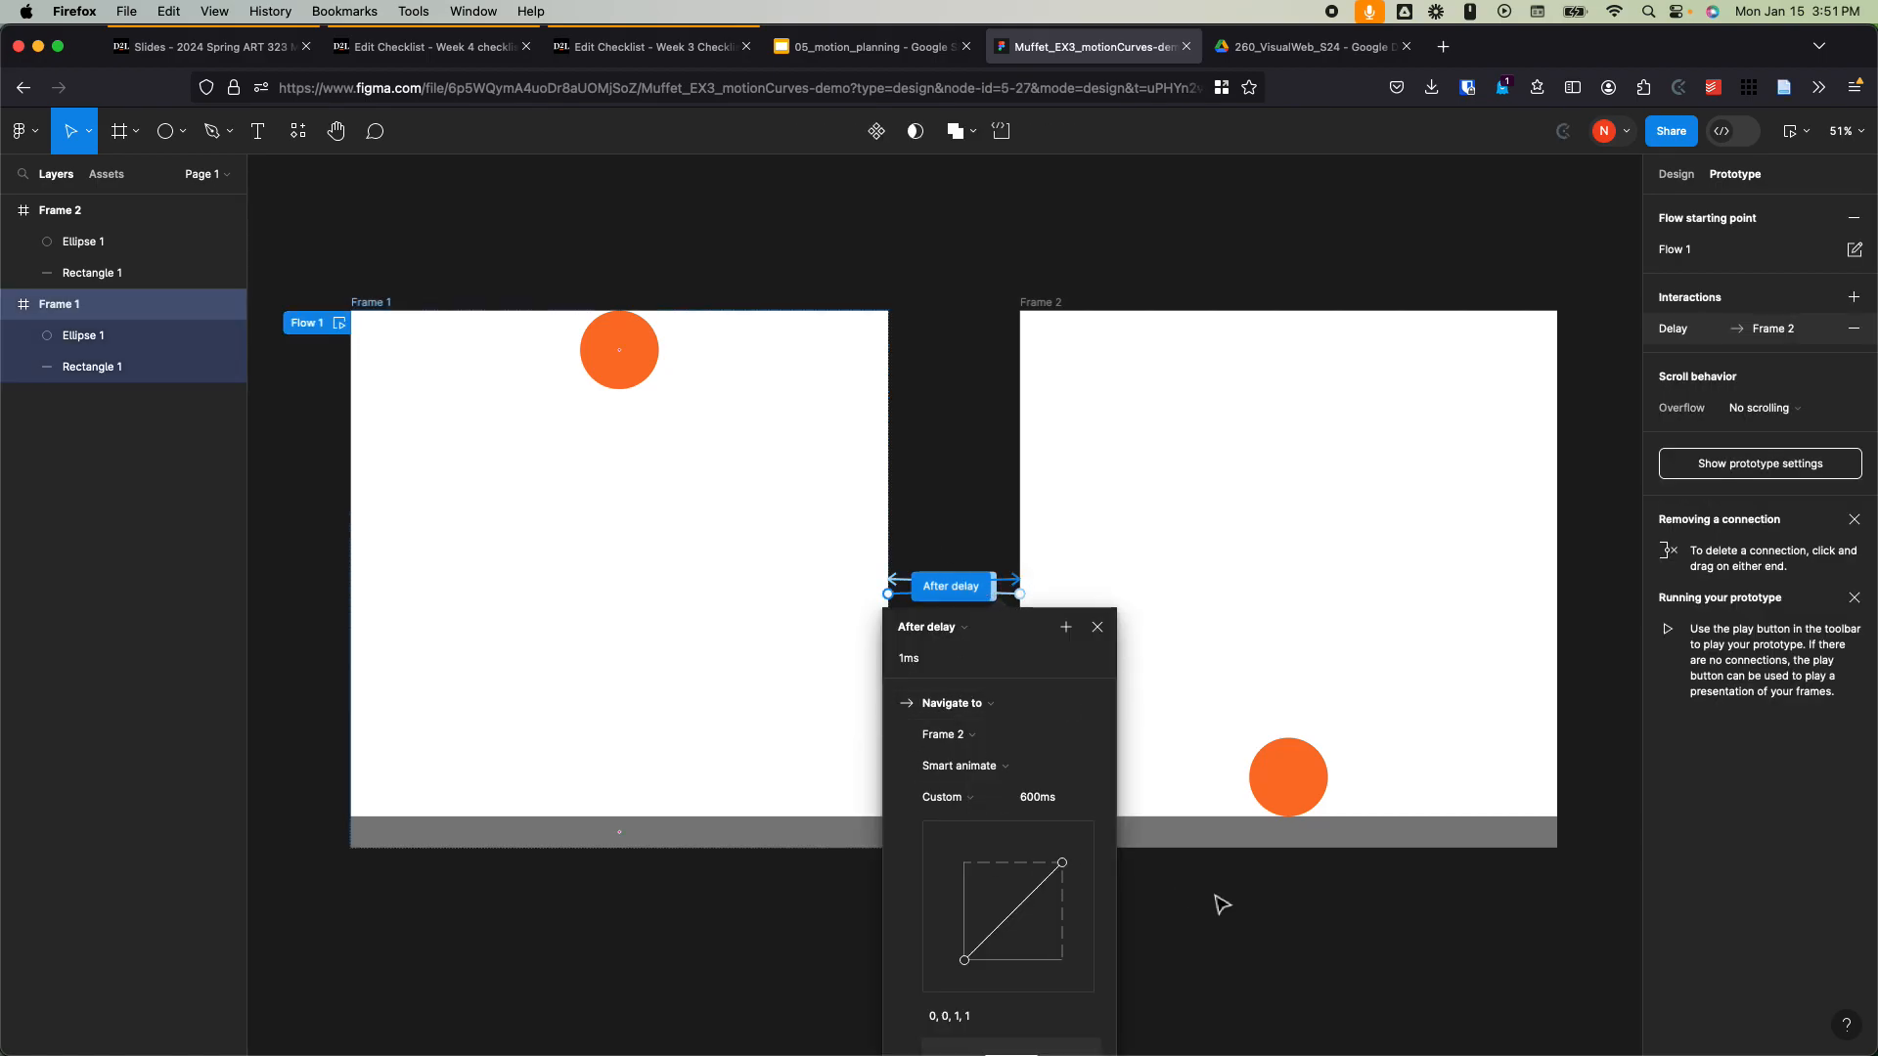
scroll(1220, 897, down, 2)
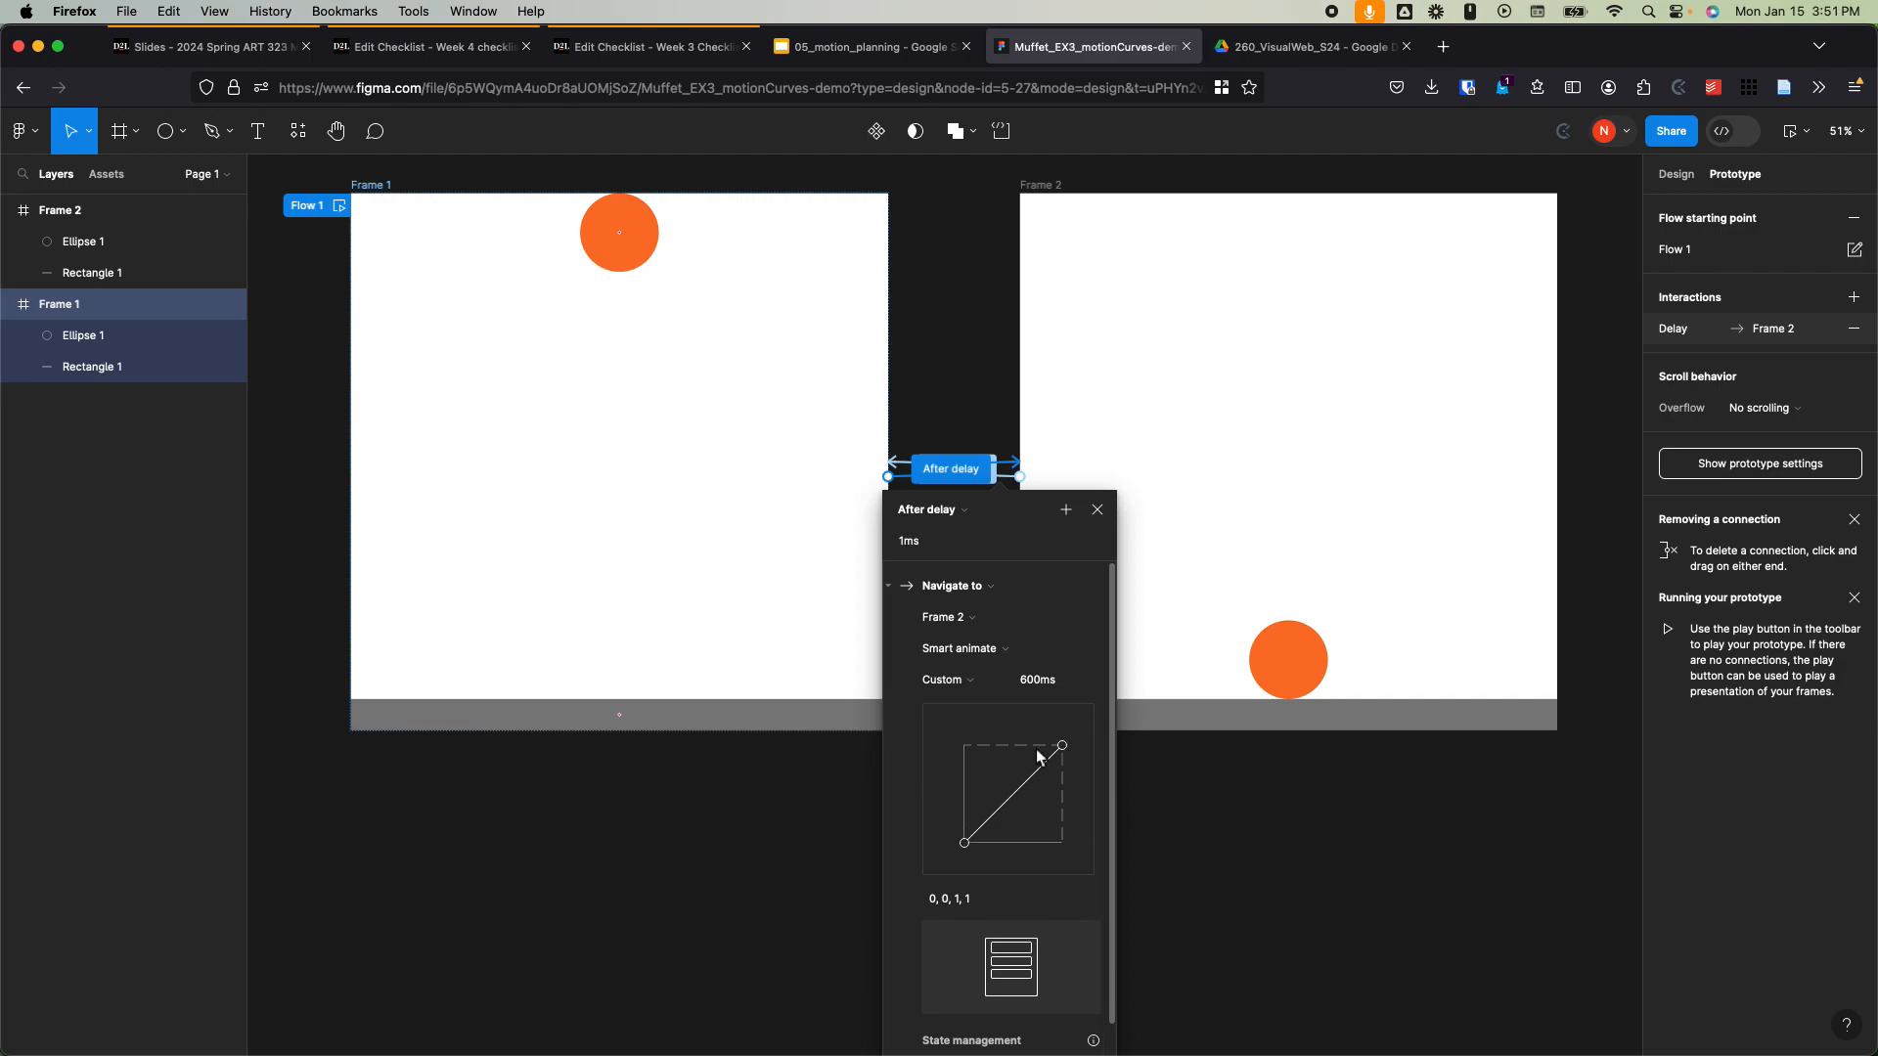
scroll(1057, 743, down, 1)
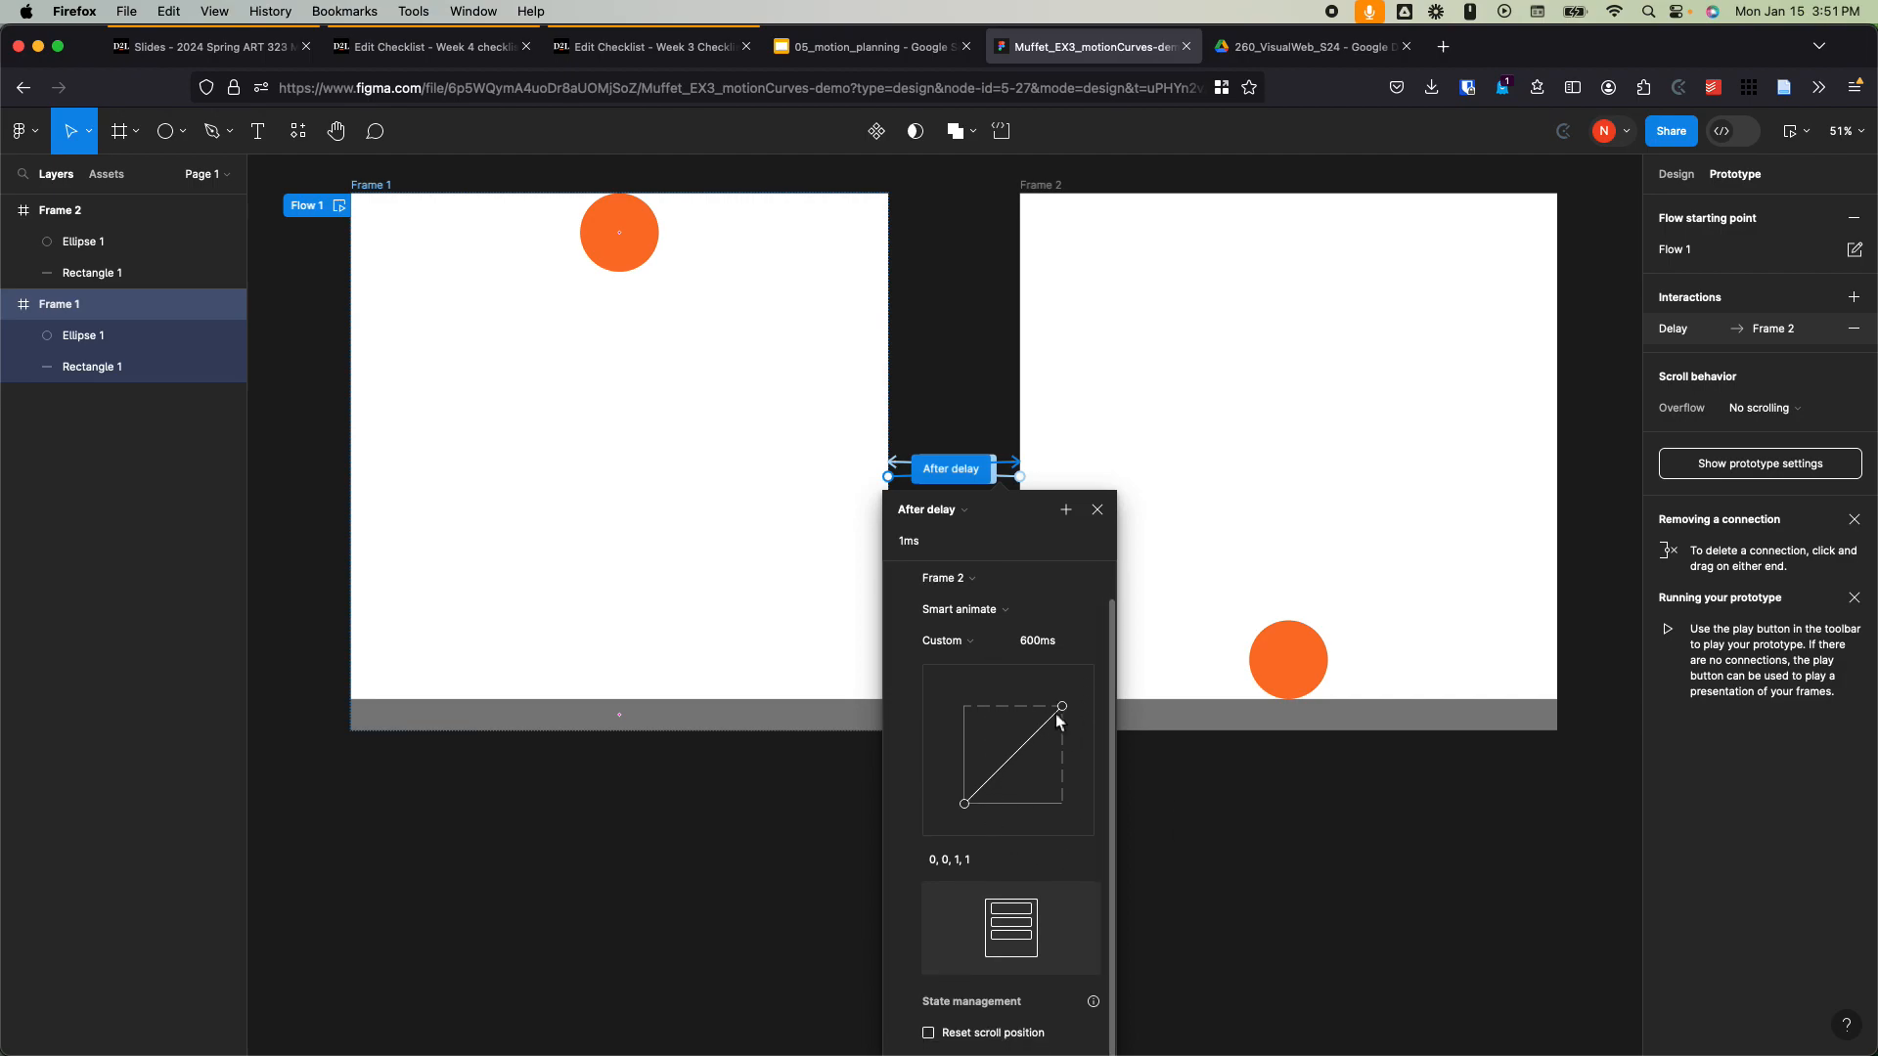
scroll(1061, 744, up, 1)
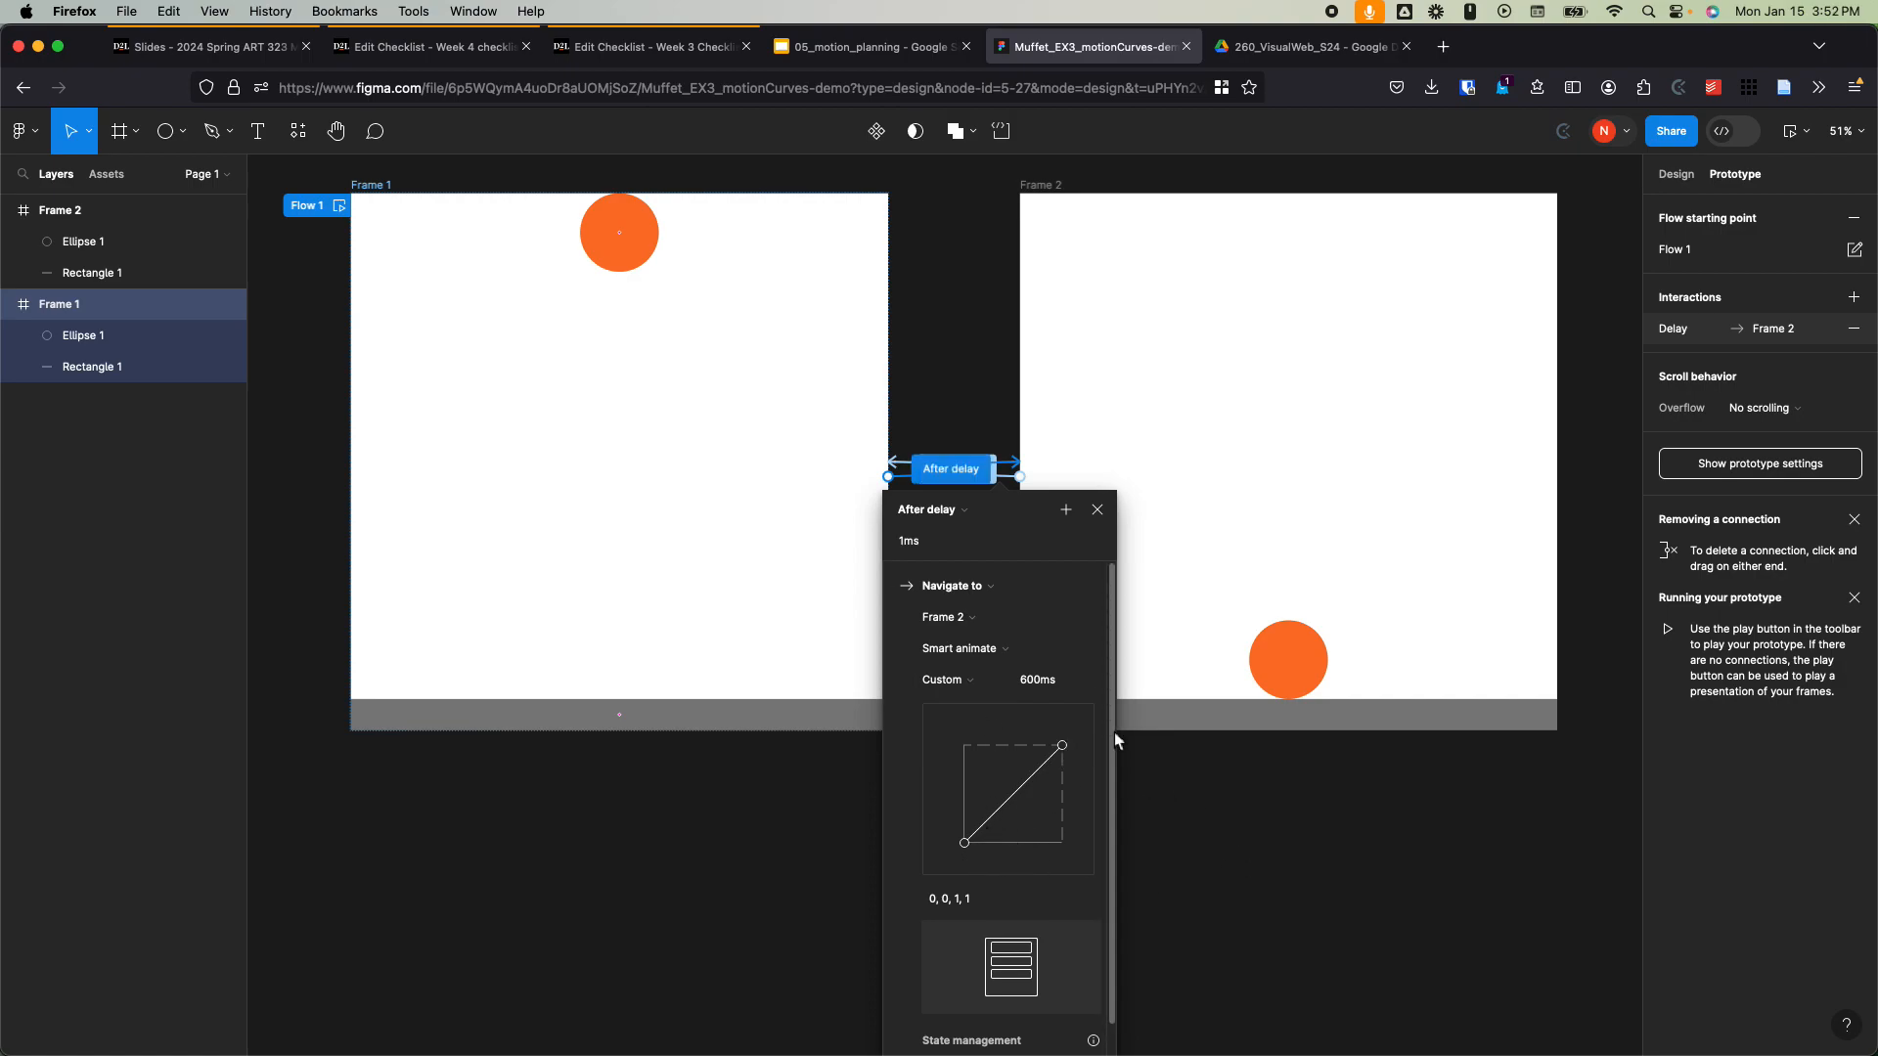
scroll(1113, 732, down, 1)
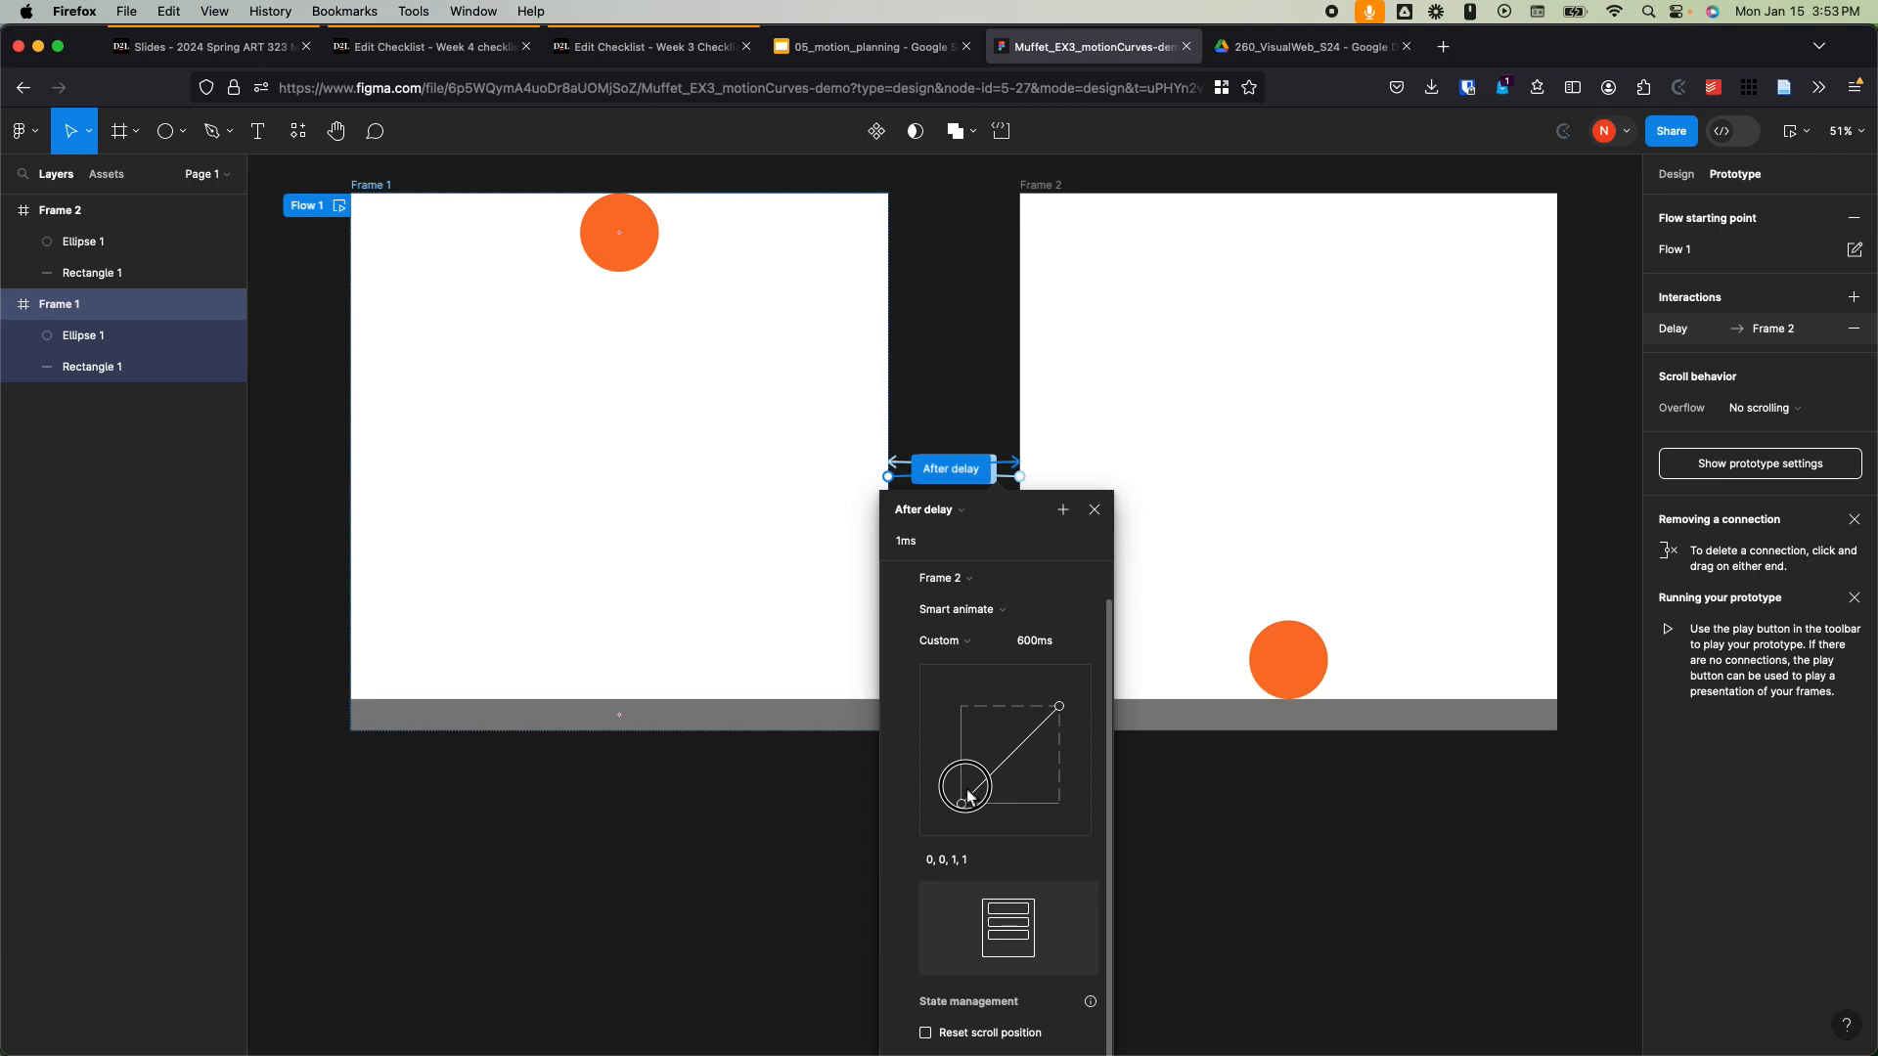
Step: Try out different bezier handle positions on the Frame 1 to Frame 2 easing curve and reset it to 0, 0, 1, 1
drag(963, 812, 957, 724)
mouse_move(1068, 714)
mouse_down()
mouse_move(1065, 831)
mouse_move(1070, 733)
mouse_move(1007, 740)
mouse_move(978, 707)
mouse_move(1078, 815)
mouse_move(1077, 754)
mouse_move(1082, 838)
mouse_move(1077, 721)
mouse_move(1083, 843)
mouse_move(1077, 739)
mouse_up()
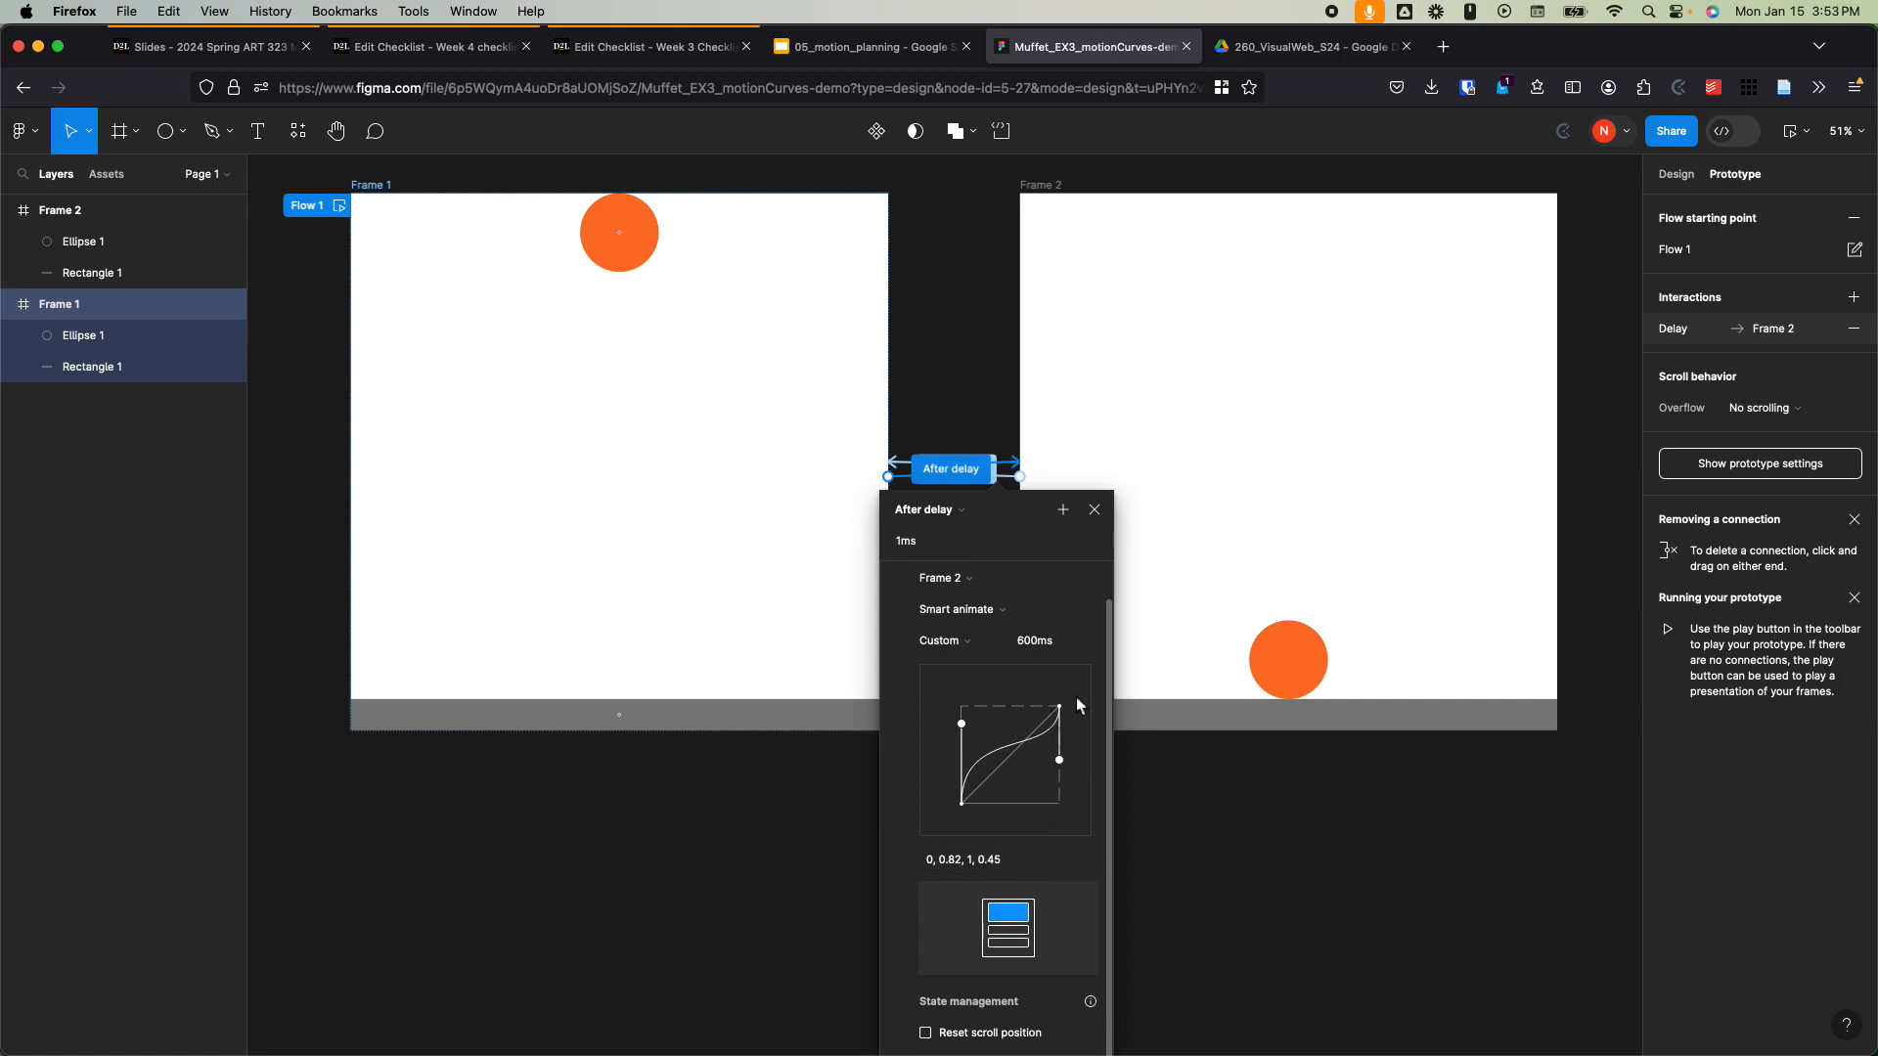
drag(1059, 760, 968, 643)
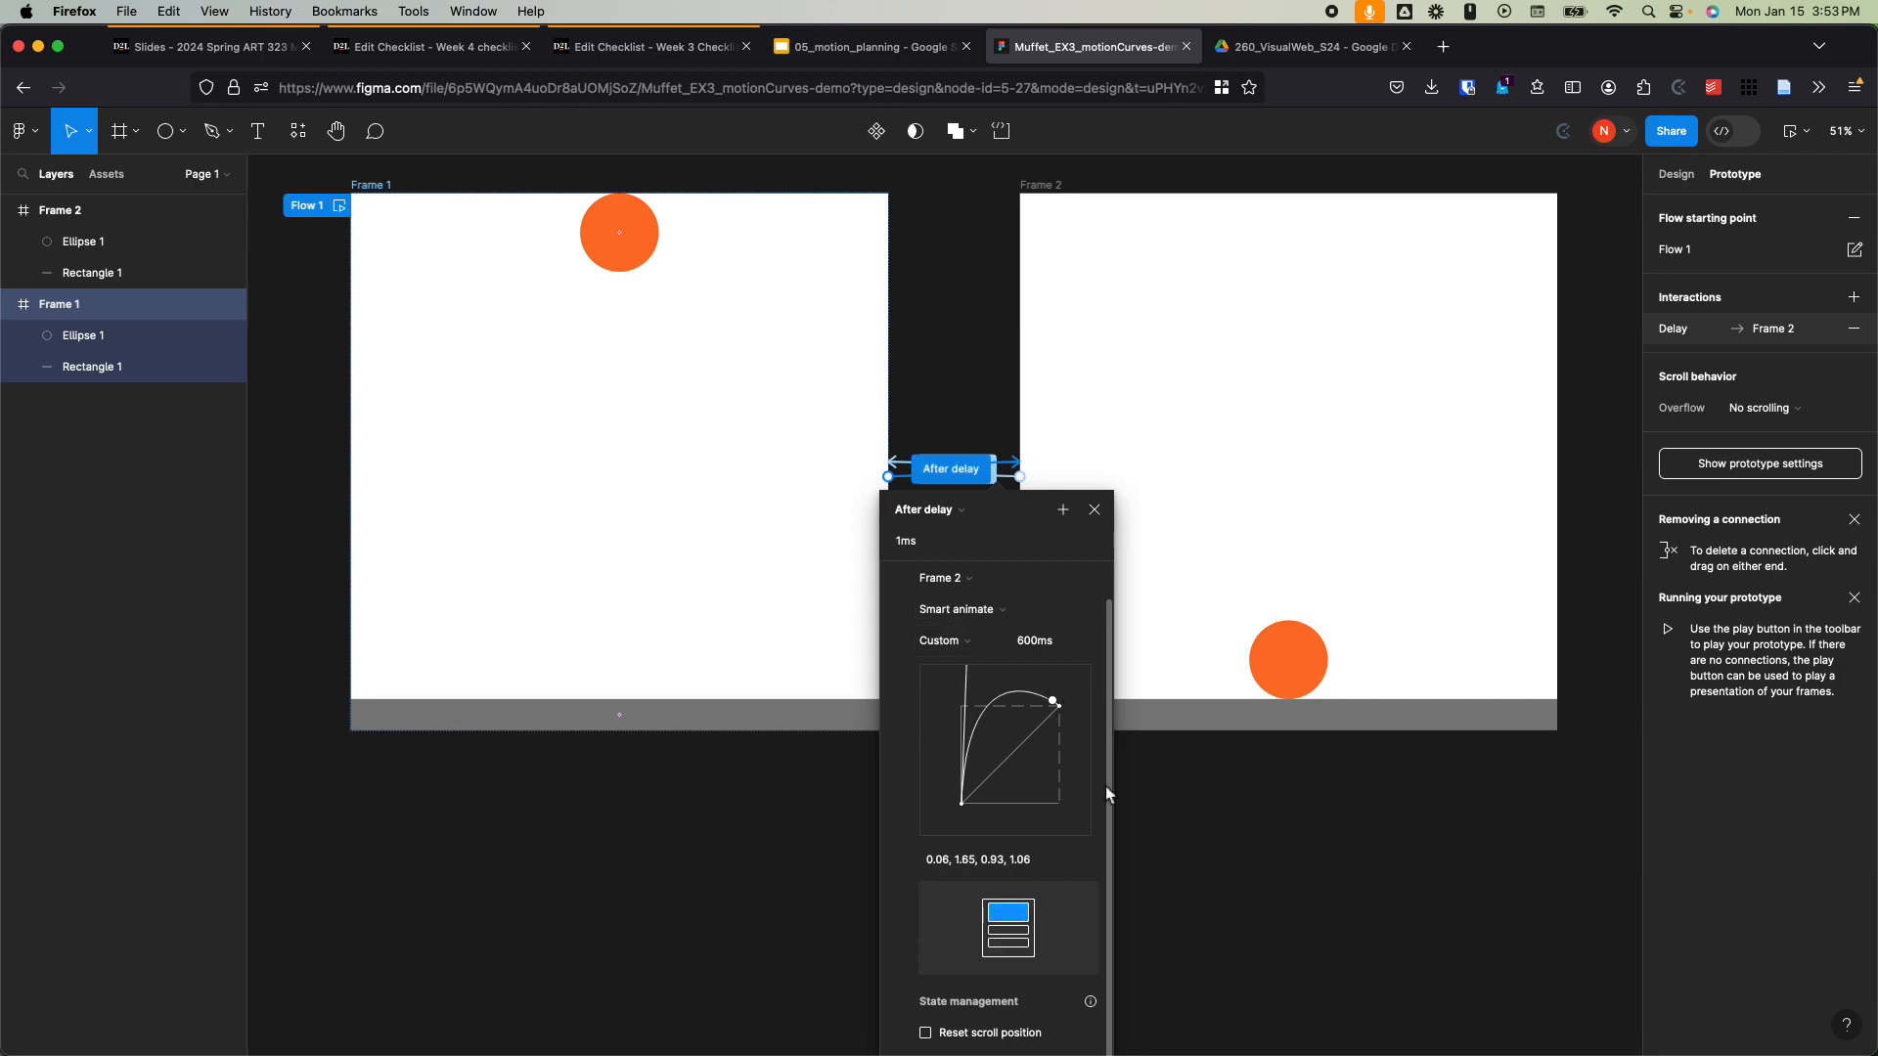
drag(971, 672, 1008, 771)
drag(1053, 702, 1037, 740)
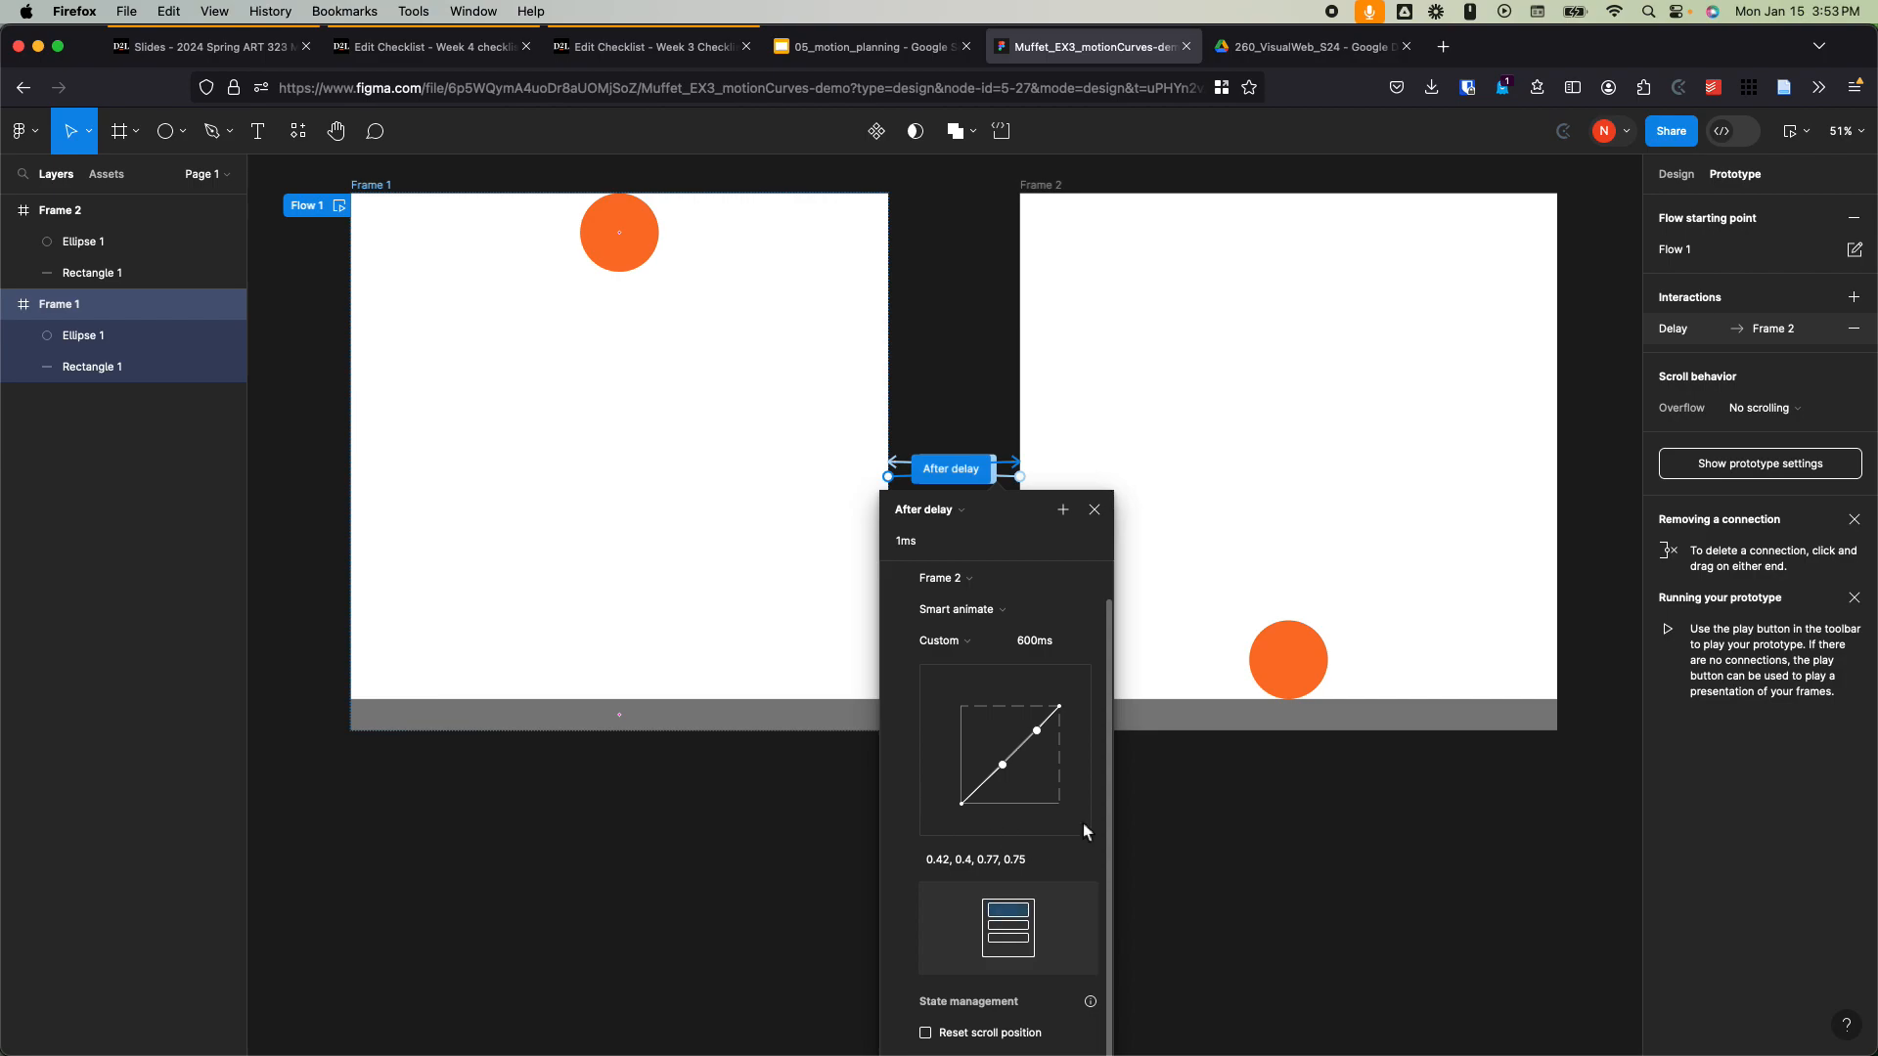
double_click(1000, 762)
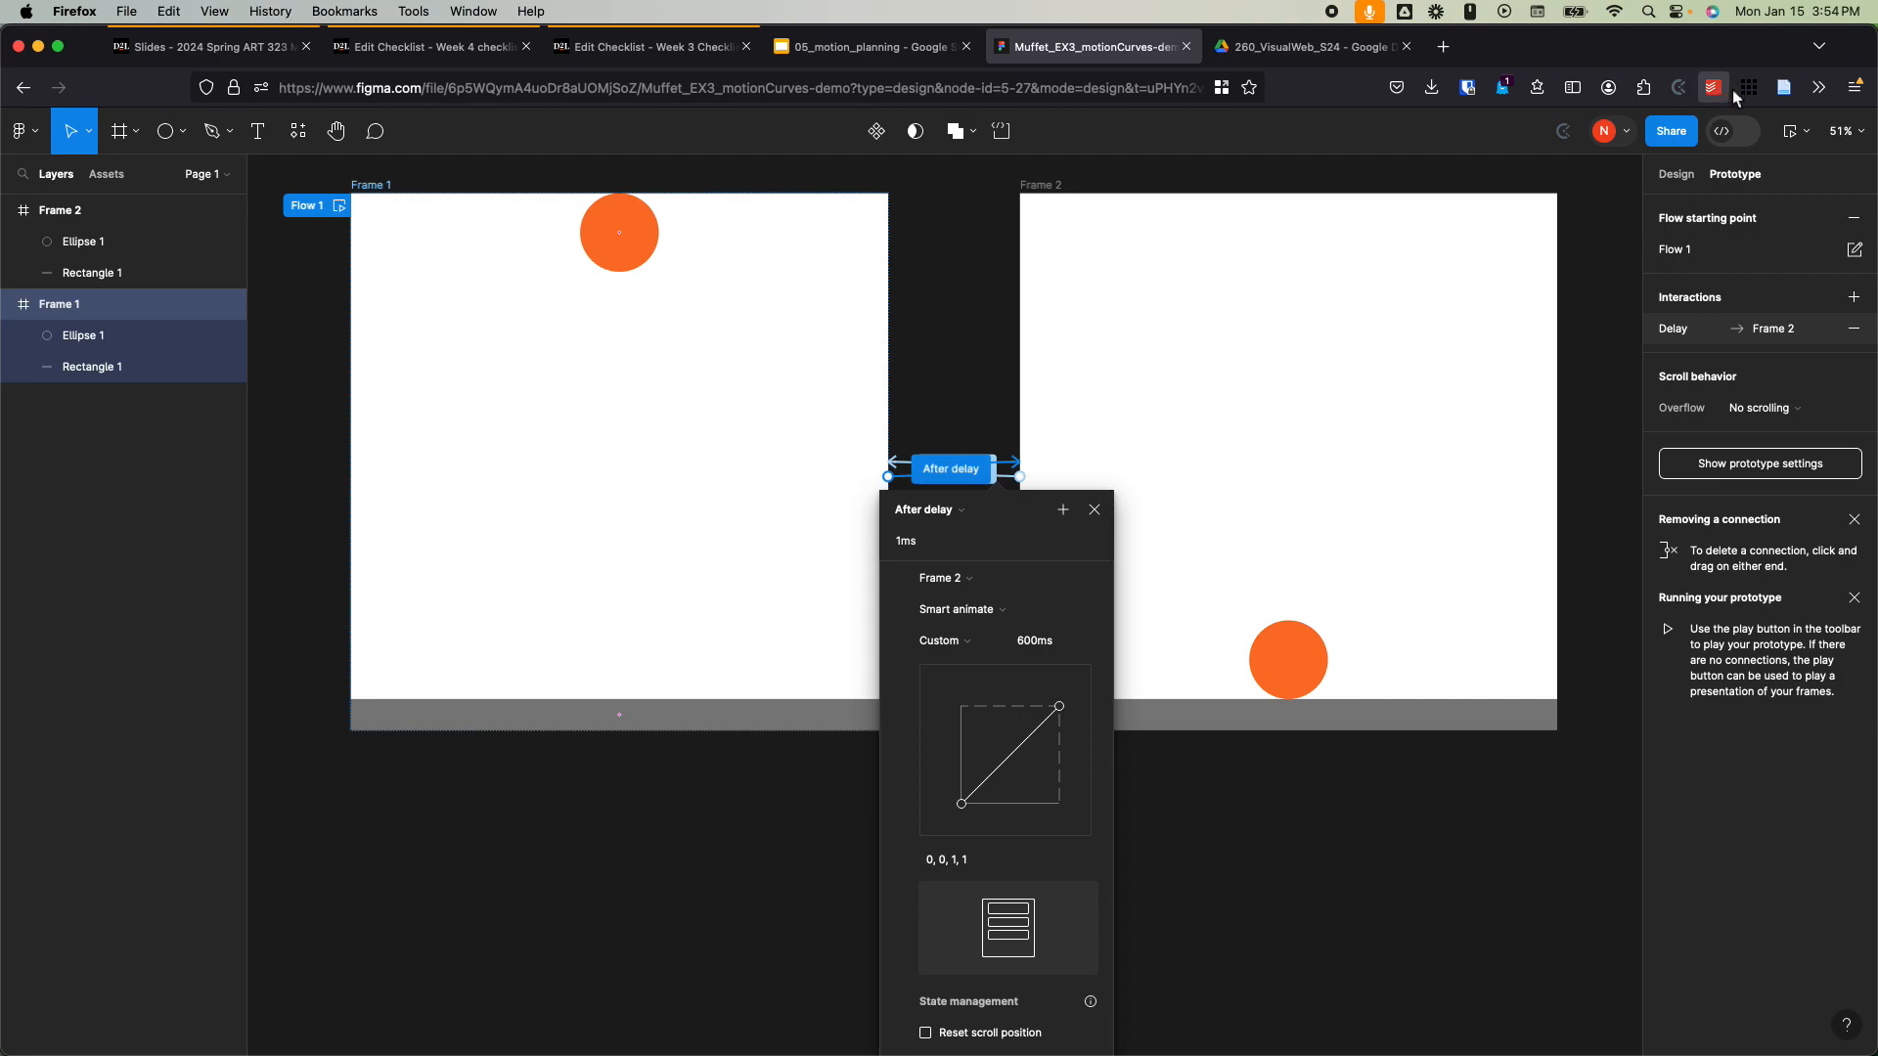
Step: Preview the prototype in a floating window, shrunk and moved clear of the easing curve settings
click(1807, 134)
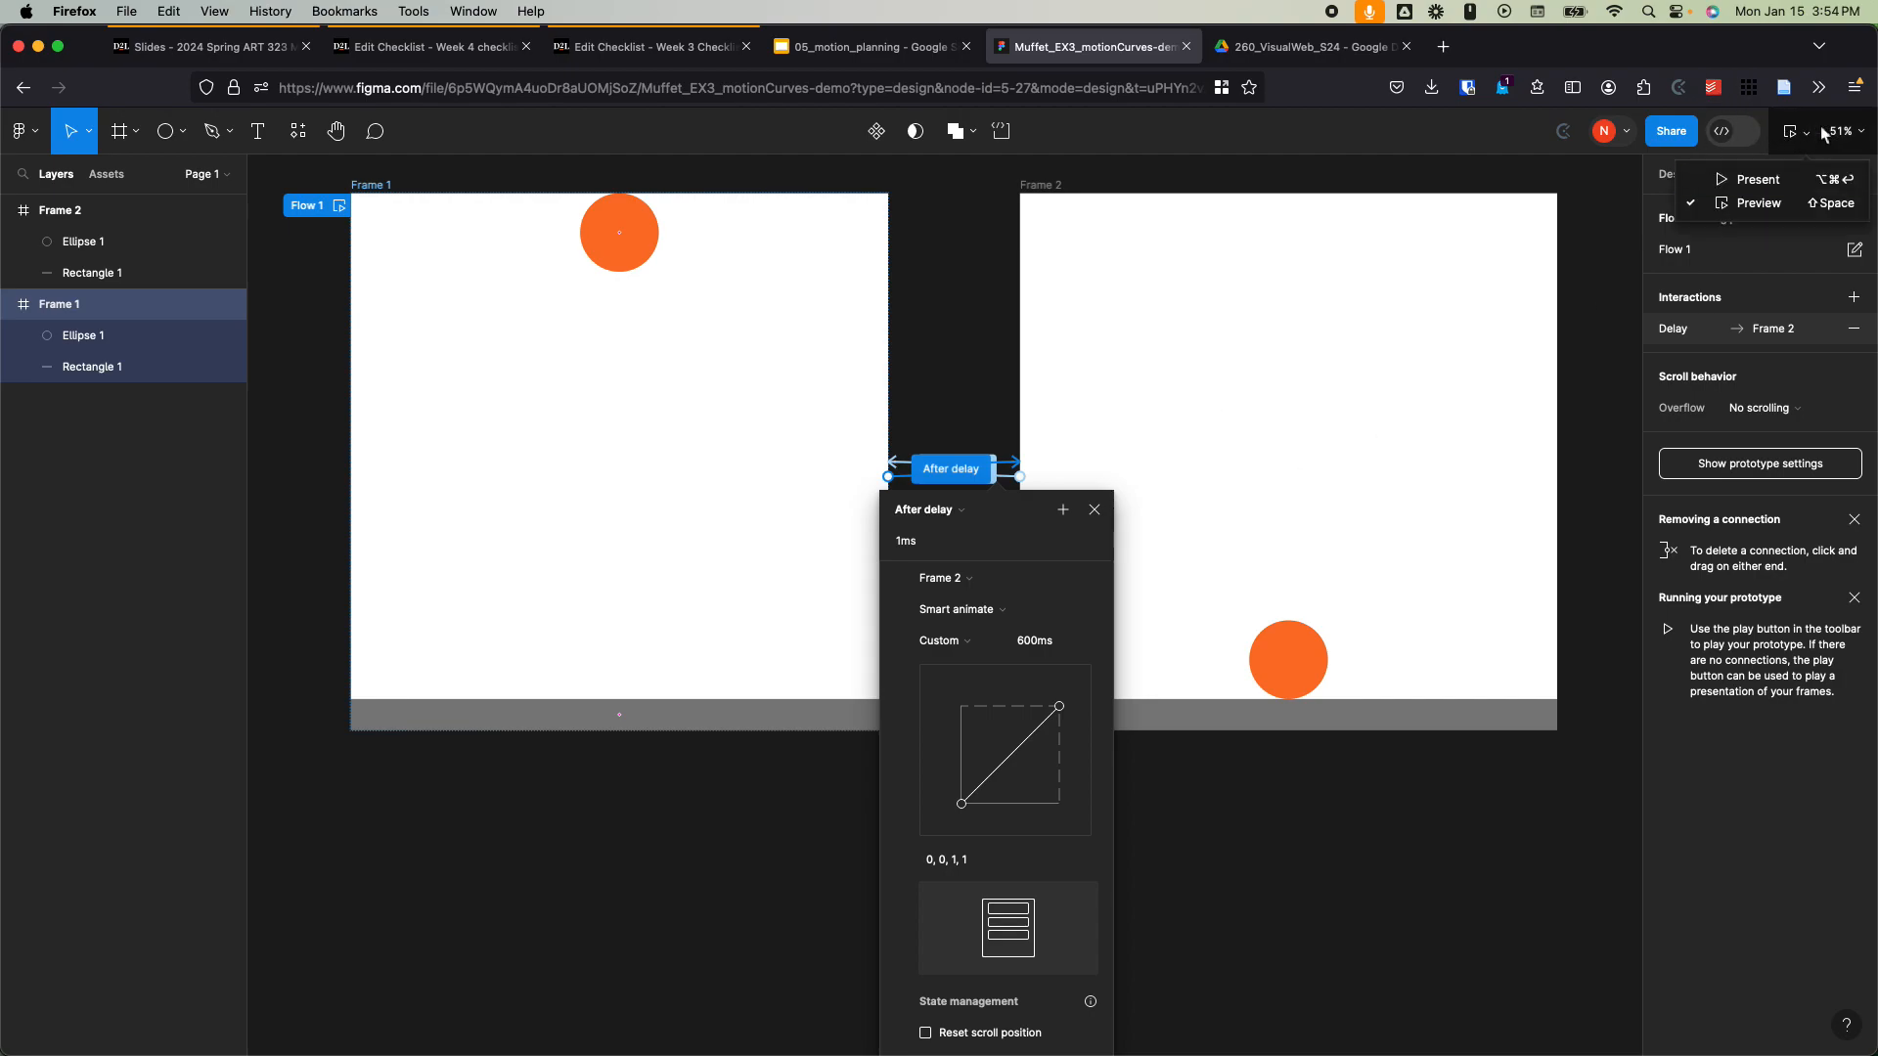
click(1759, 203)
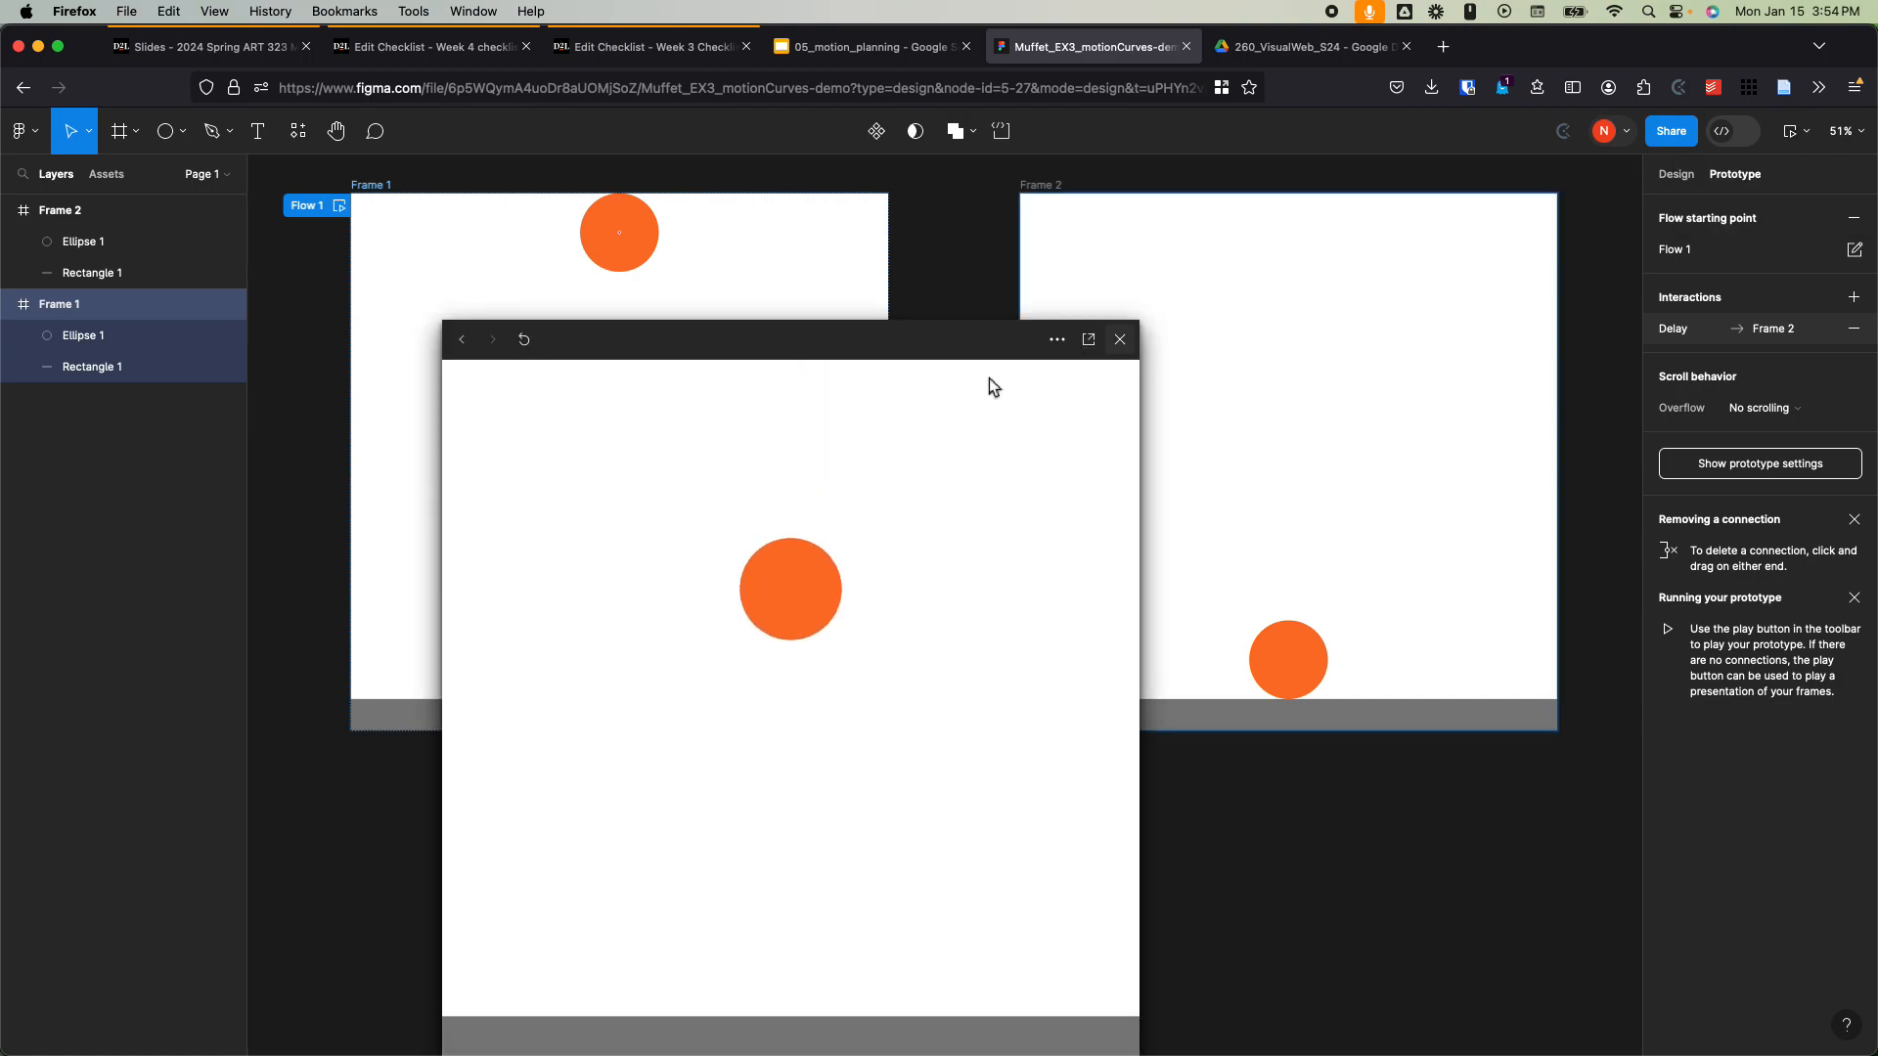
drag(1397, 300, 1340, 248)
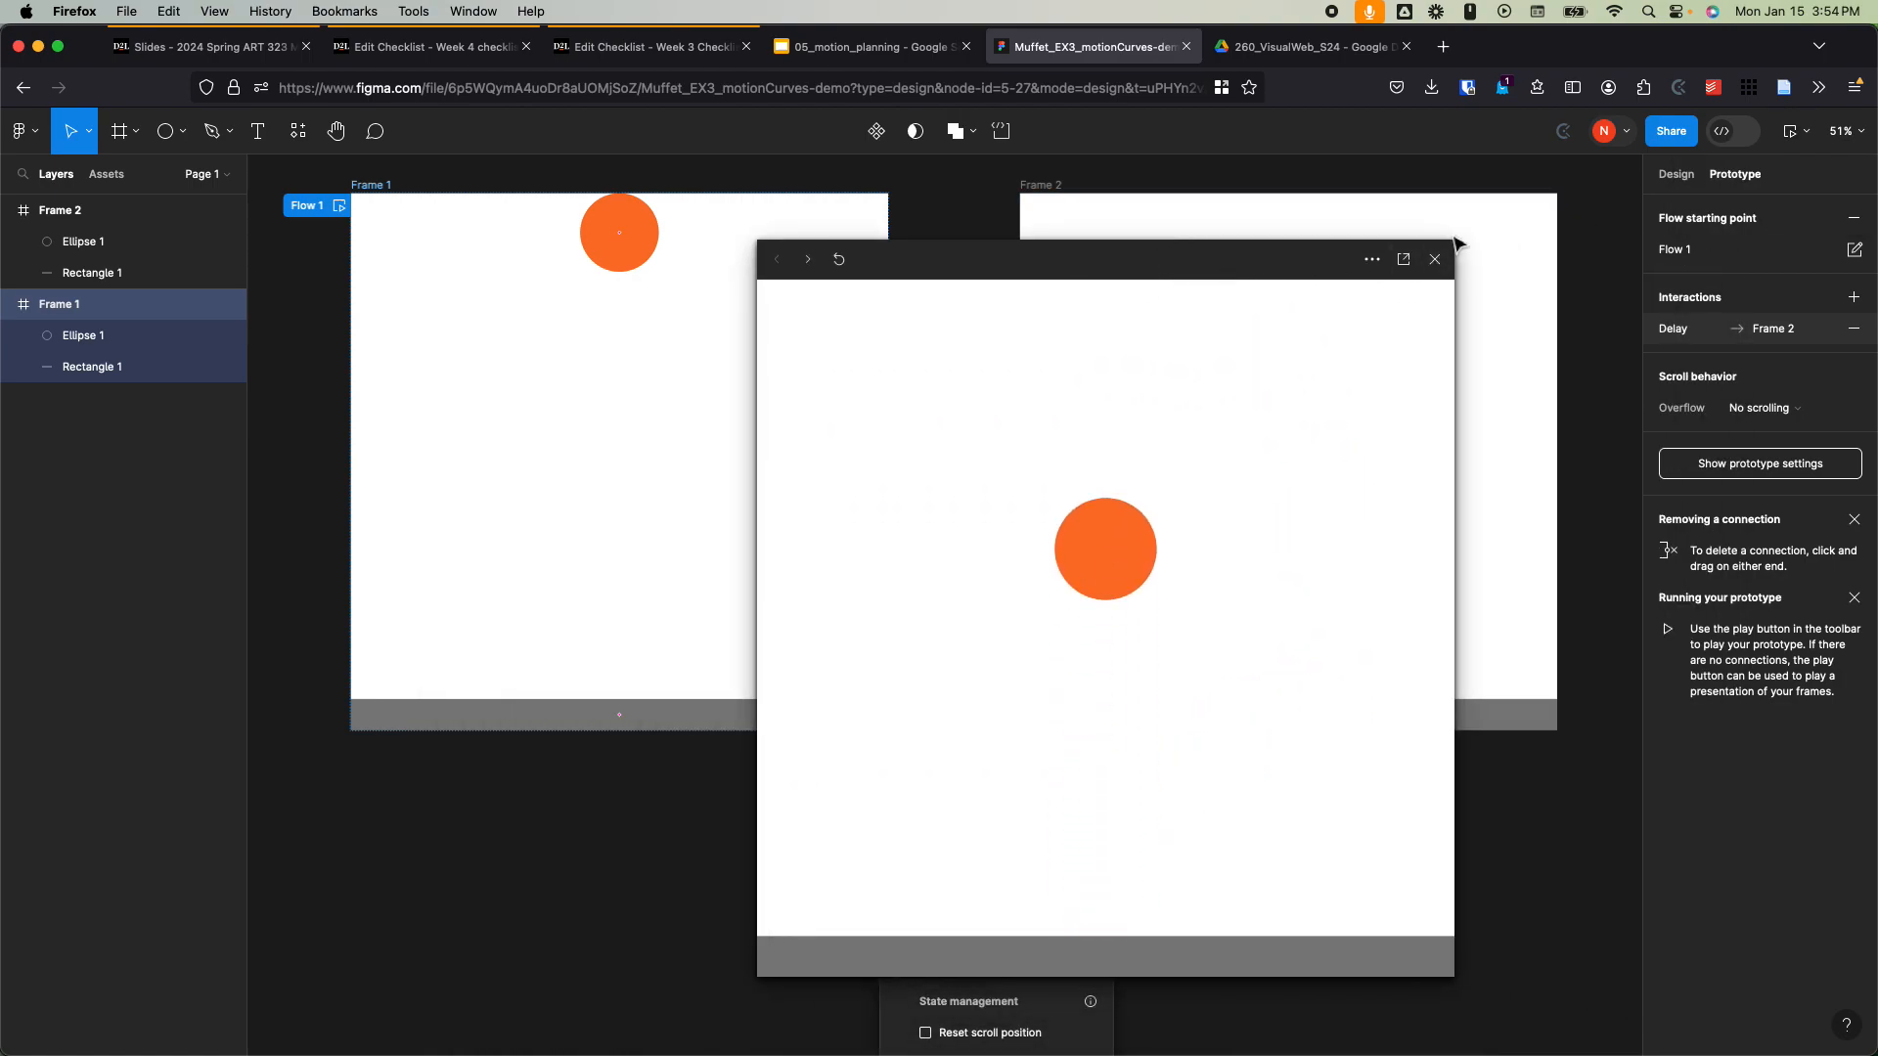
drag(1143, 273, 1078, 296)
drag(693, 263, 909, 513)
drag(1261, 526, 1644, 183)
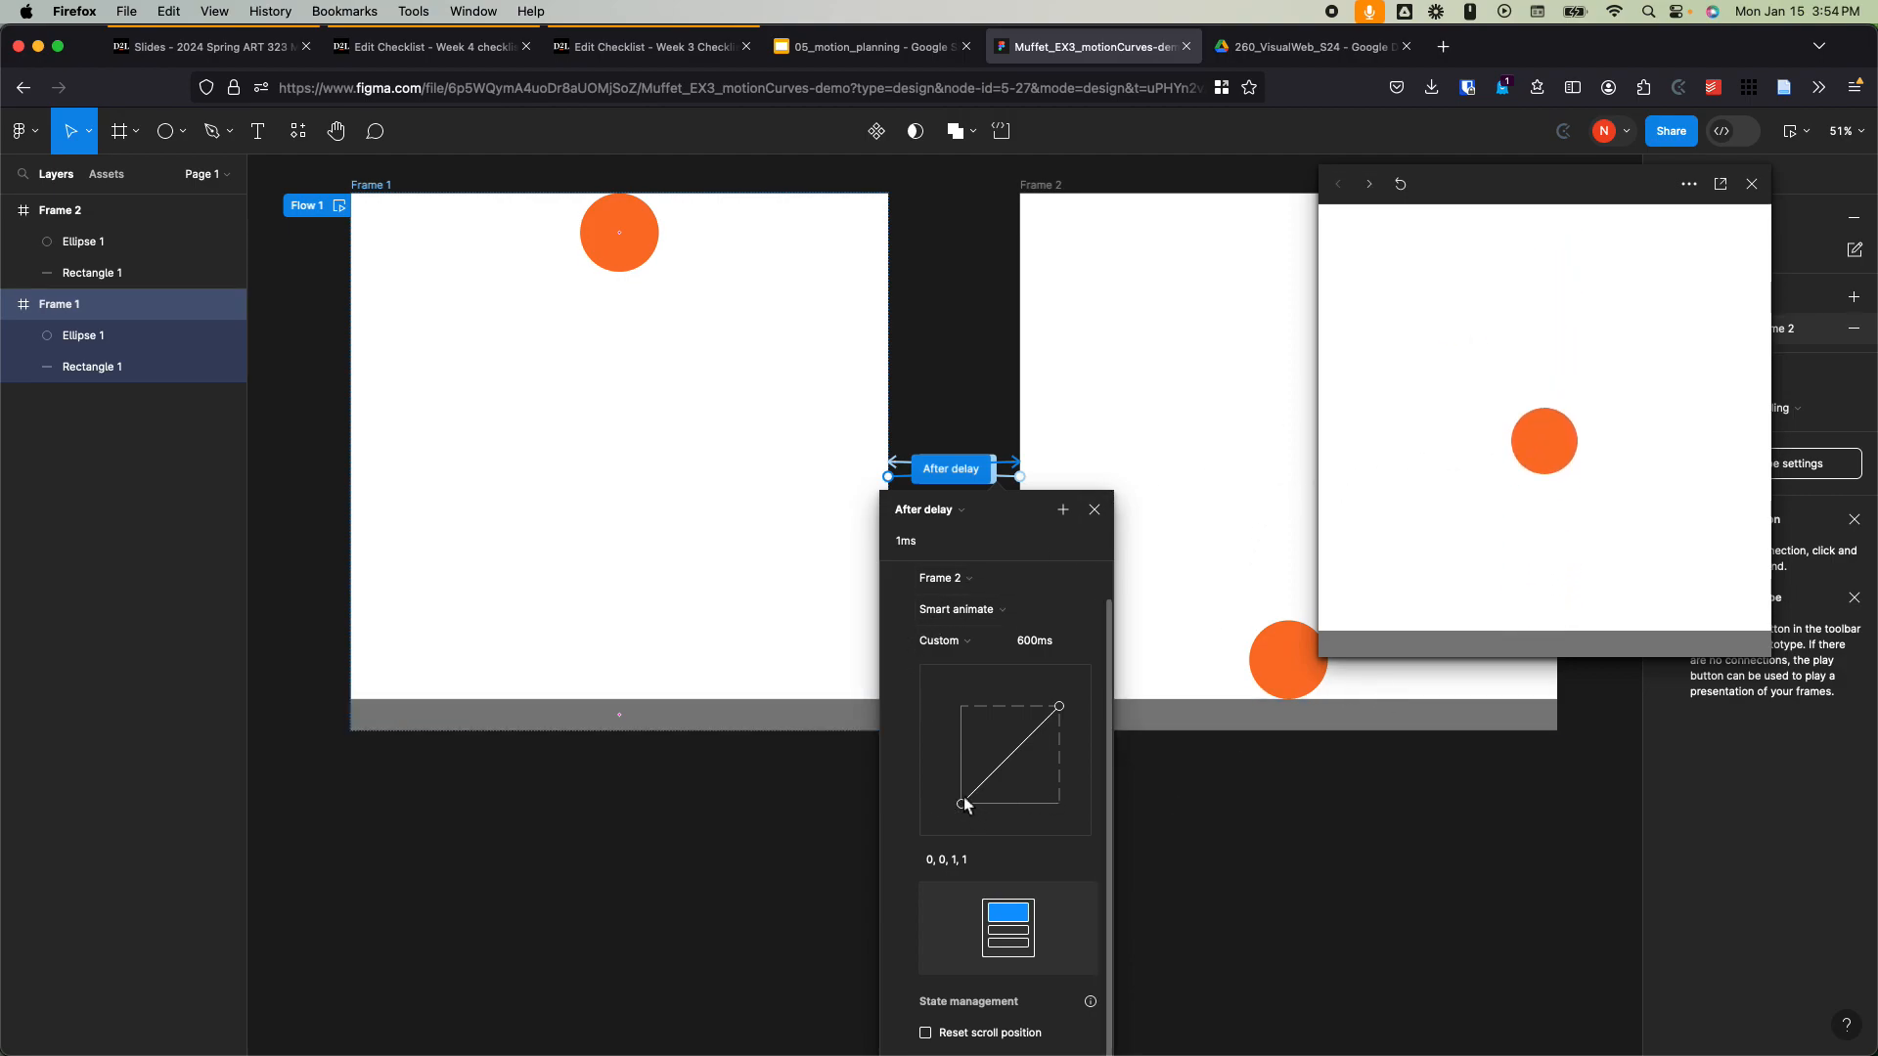
Step: Reshape the Frame 1 to Frame 2 bezier curve into a slow start of about 0.82, 0.02, 1, 1
drag(1021, 816, 1073, 808)
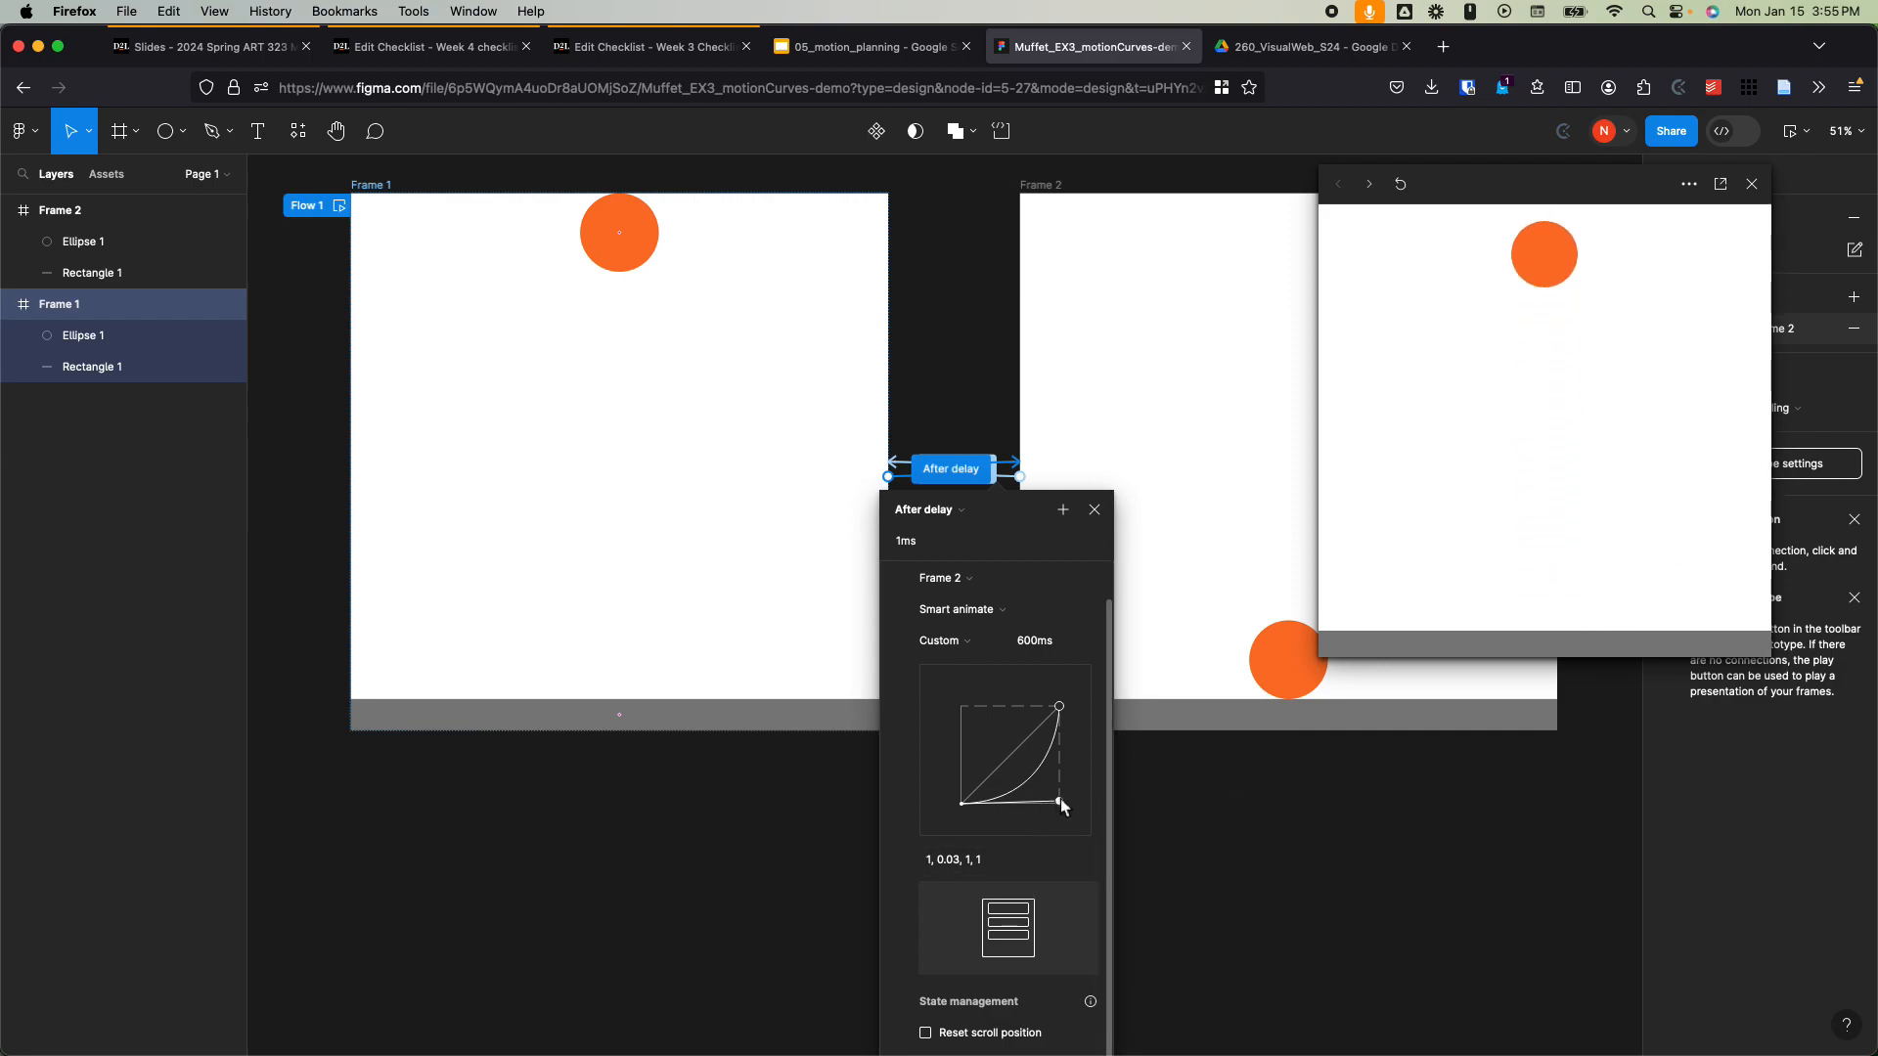
drag(1060, 802, 1029, 807)
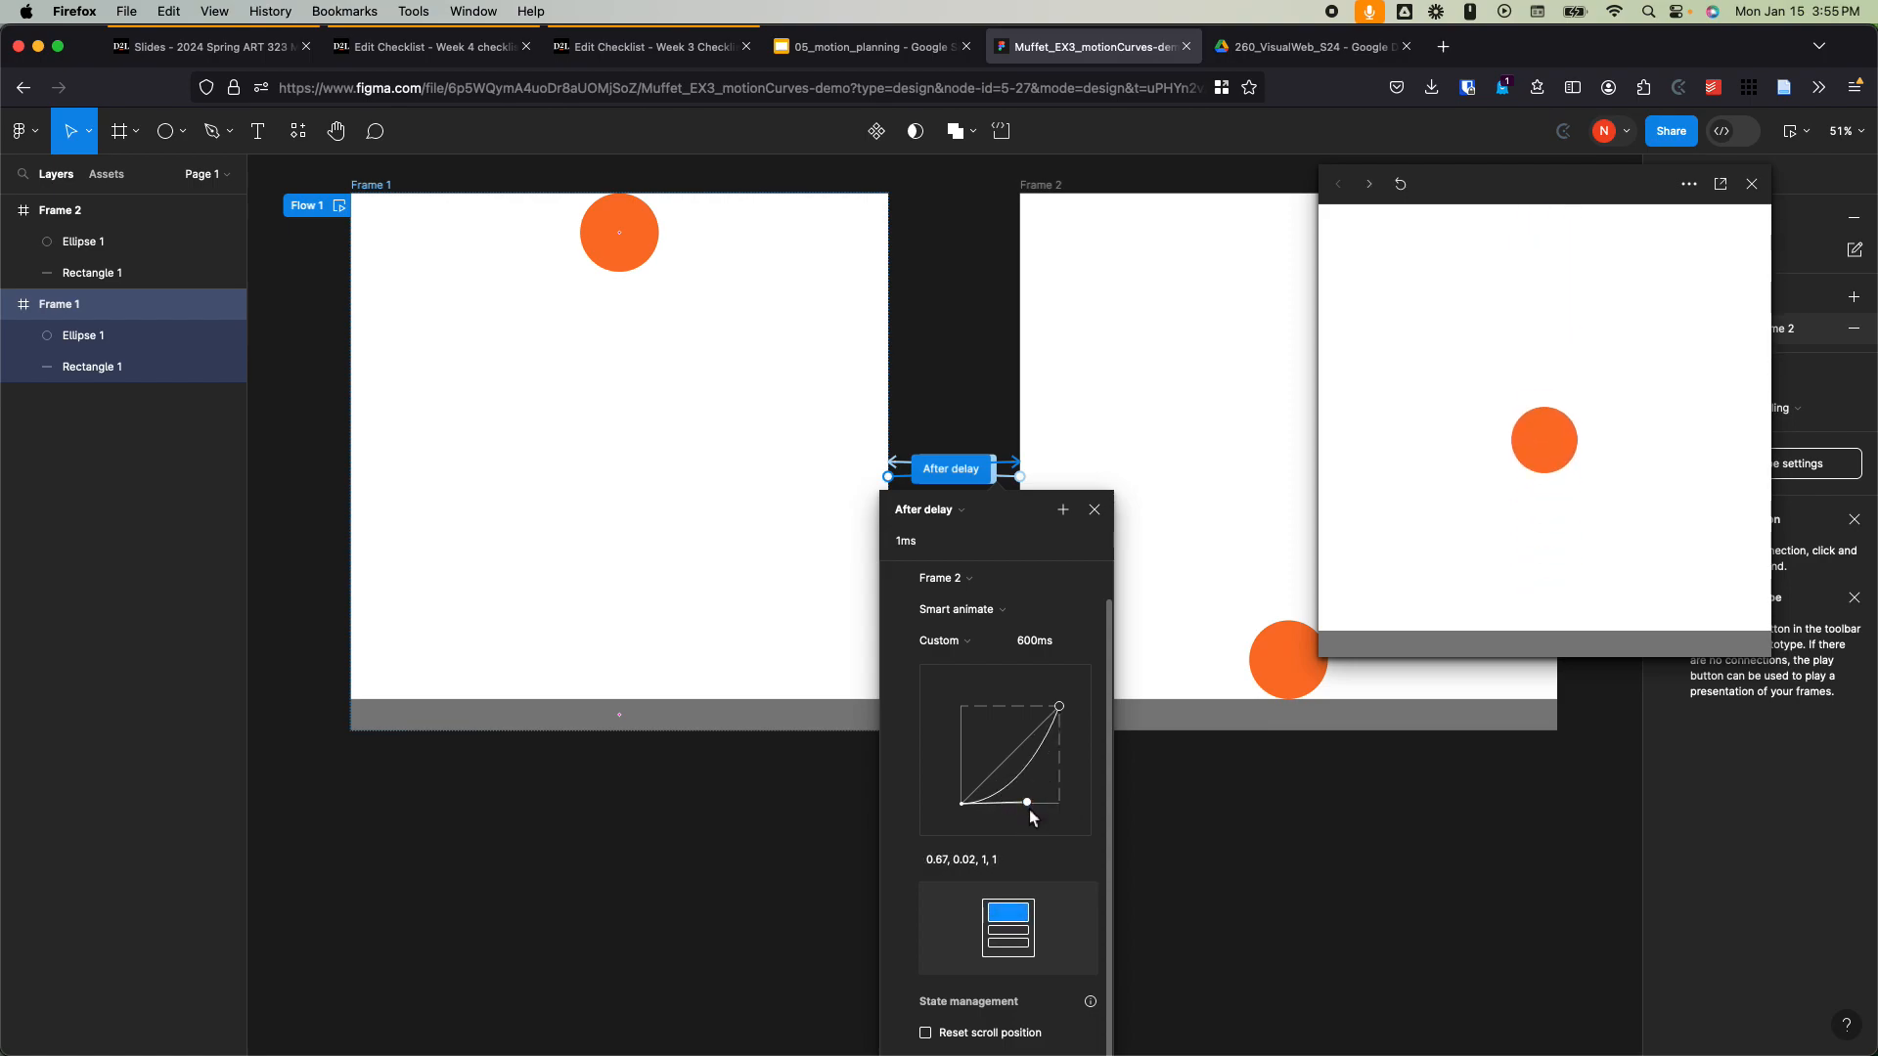
drag(1029, 804, 1043, 806)
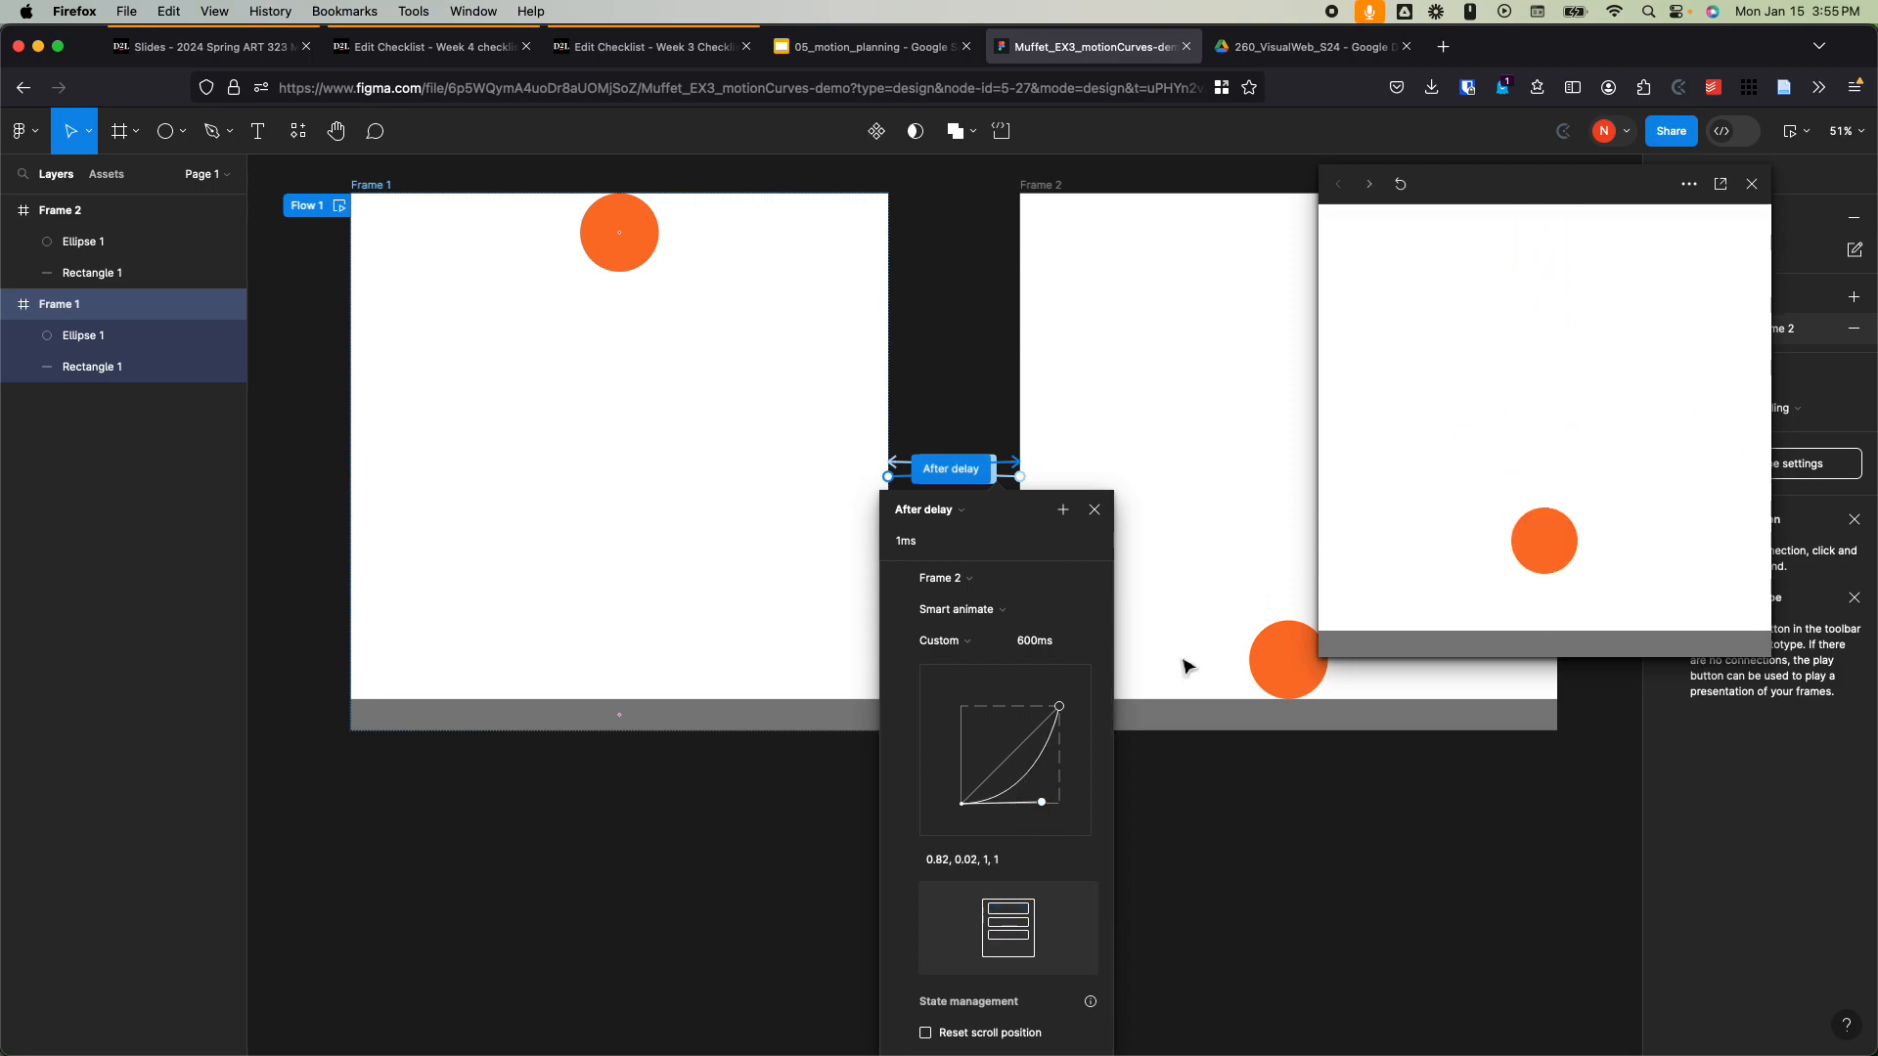
Step: Open the Frame 2 to Frame 1 connection's settings and reshape its bezier curve into a fast start of about 0, 1.05, 1, 1
click(979, 353)
click(1008, 483)
click(1007, 482)
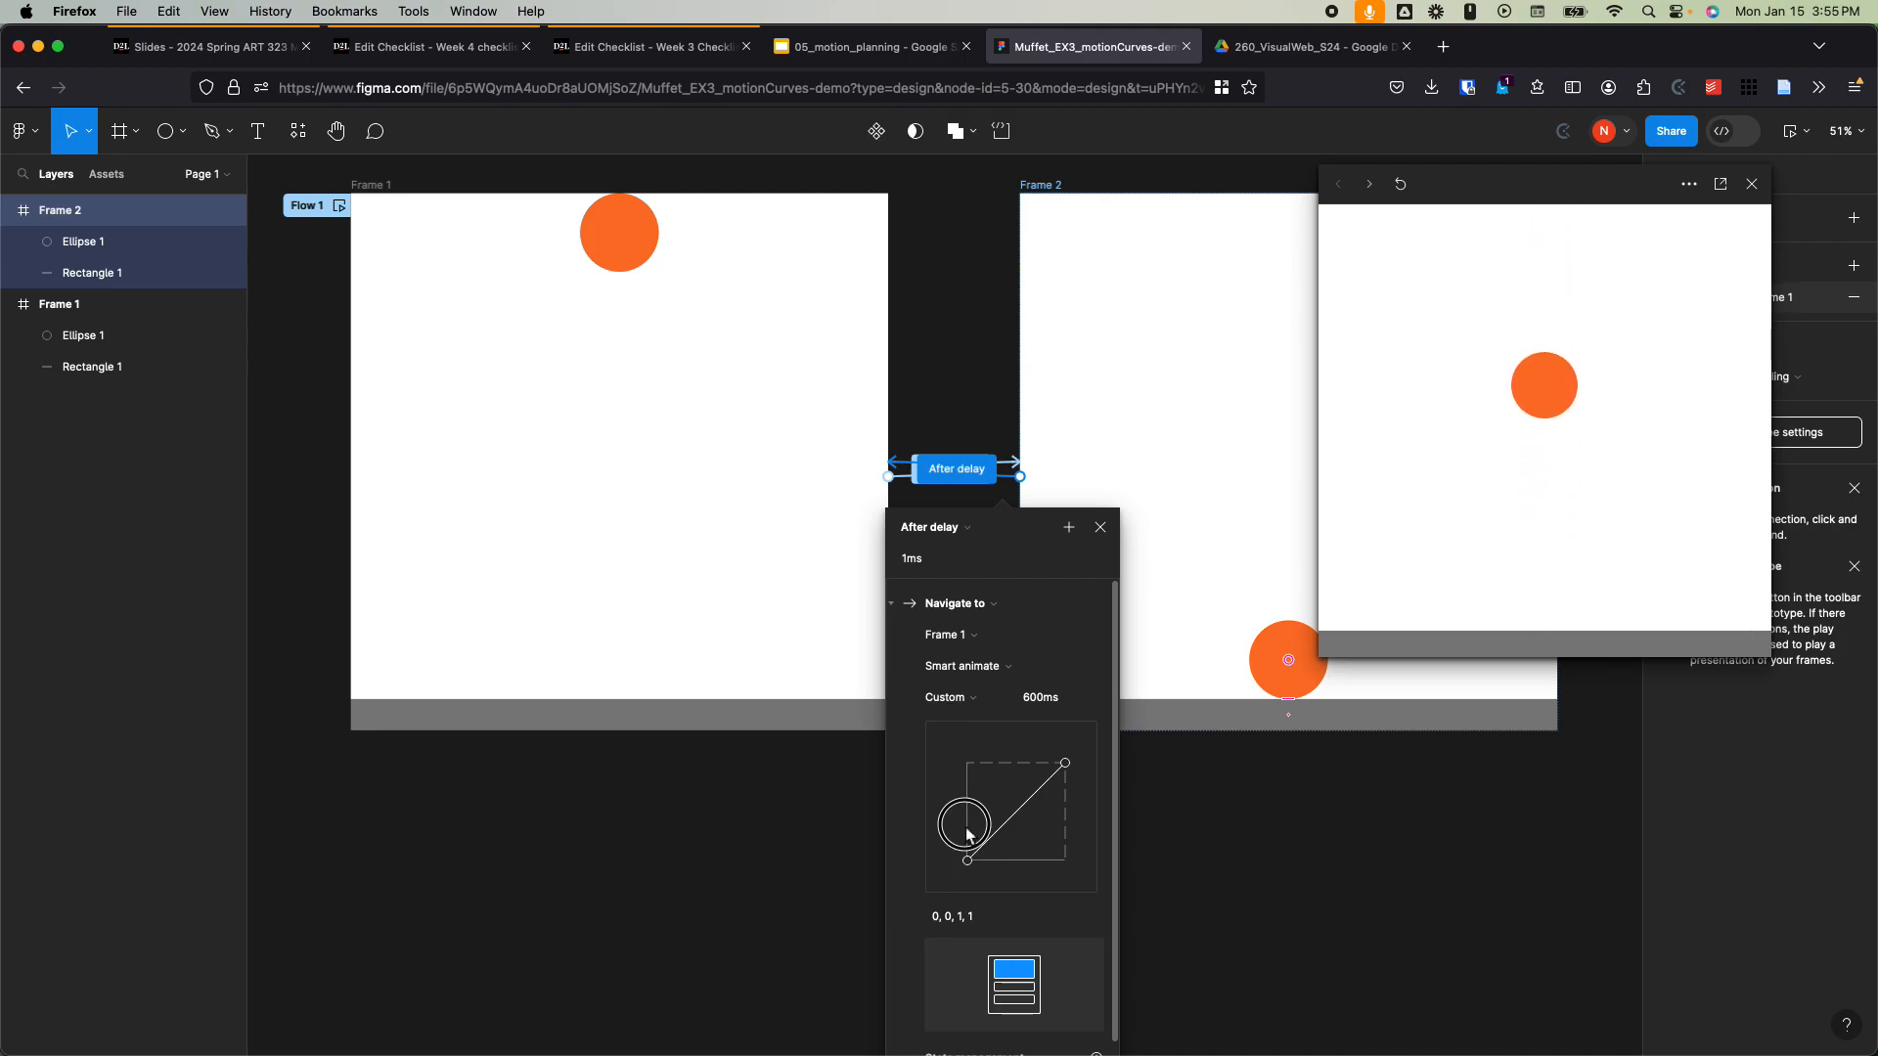
drag(969, 862, 960, 780)
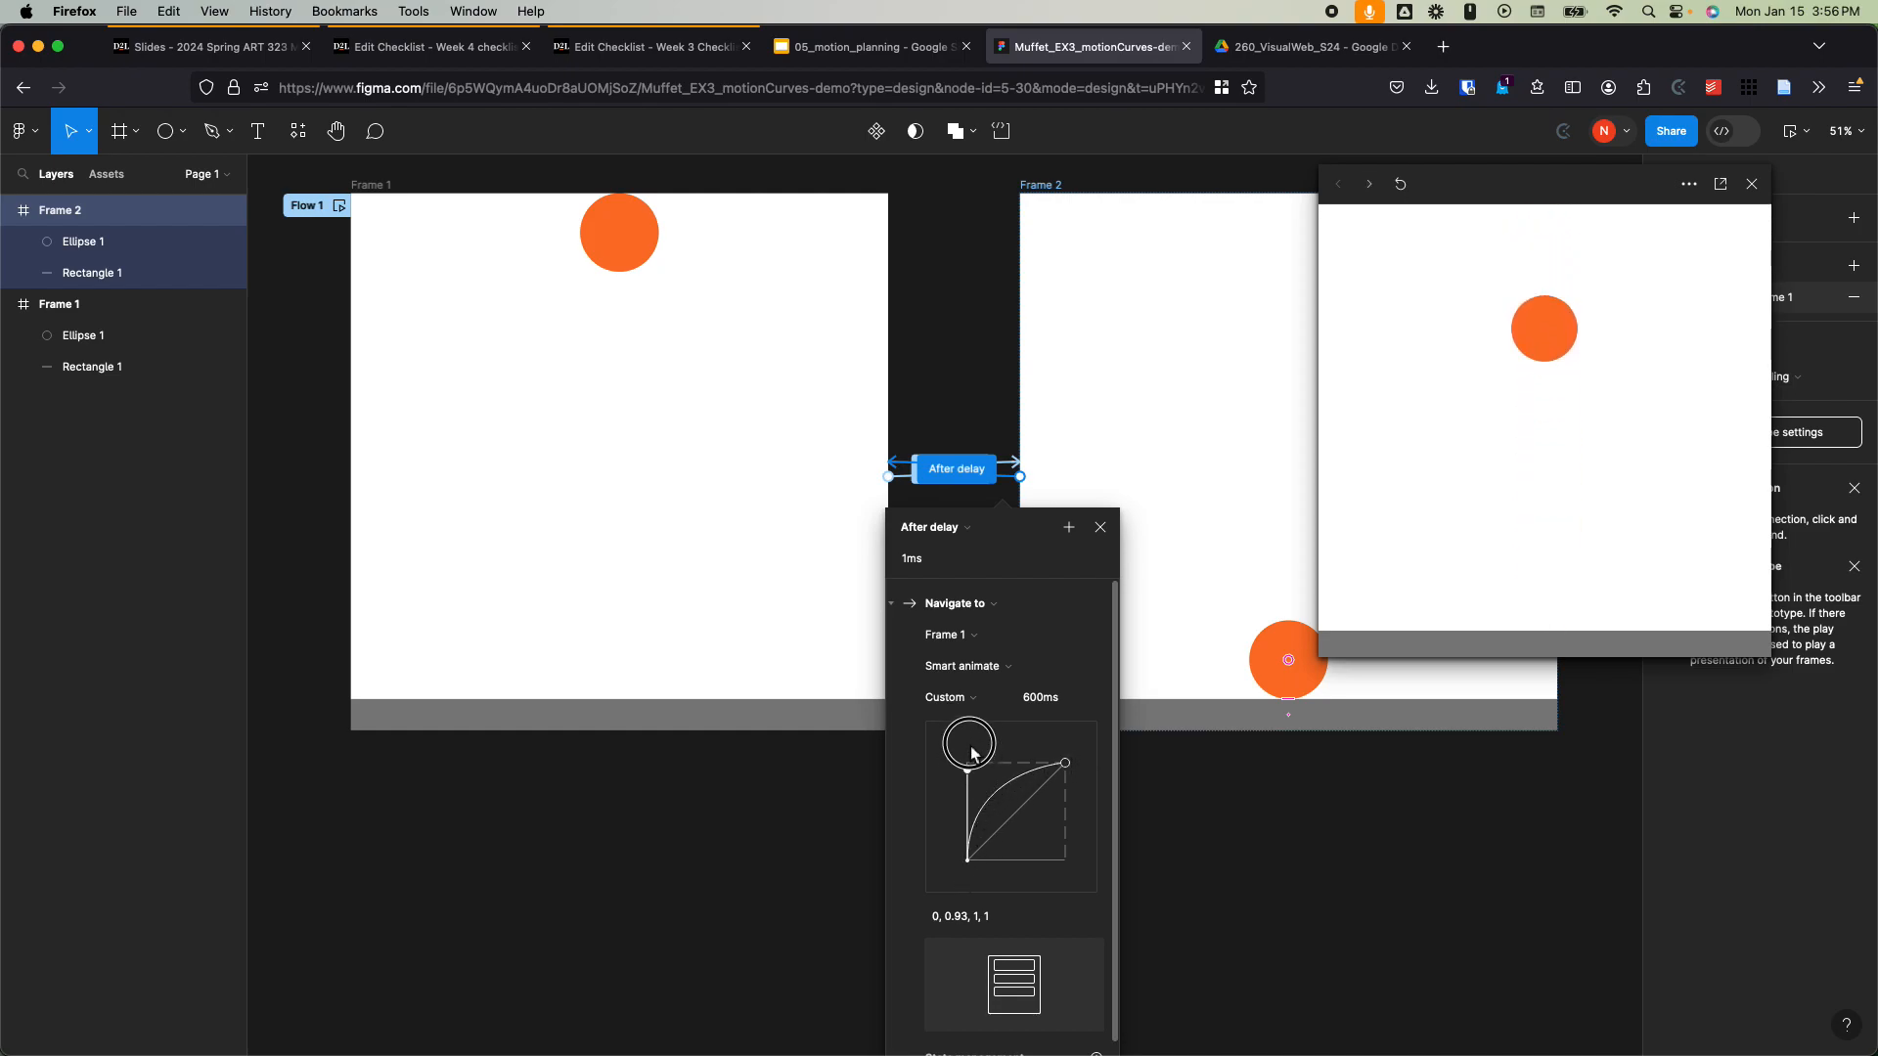
drag(982, 791, 964, 736)
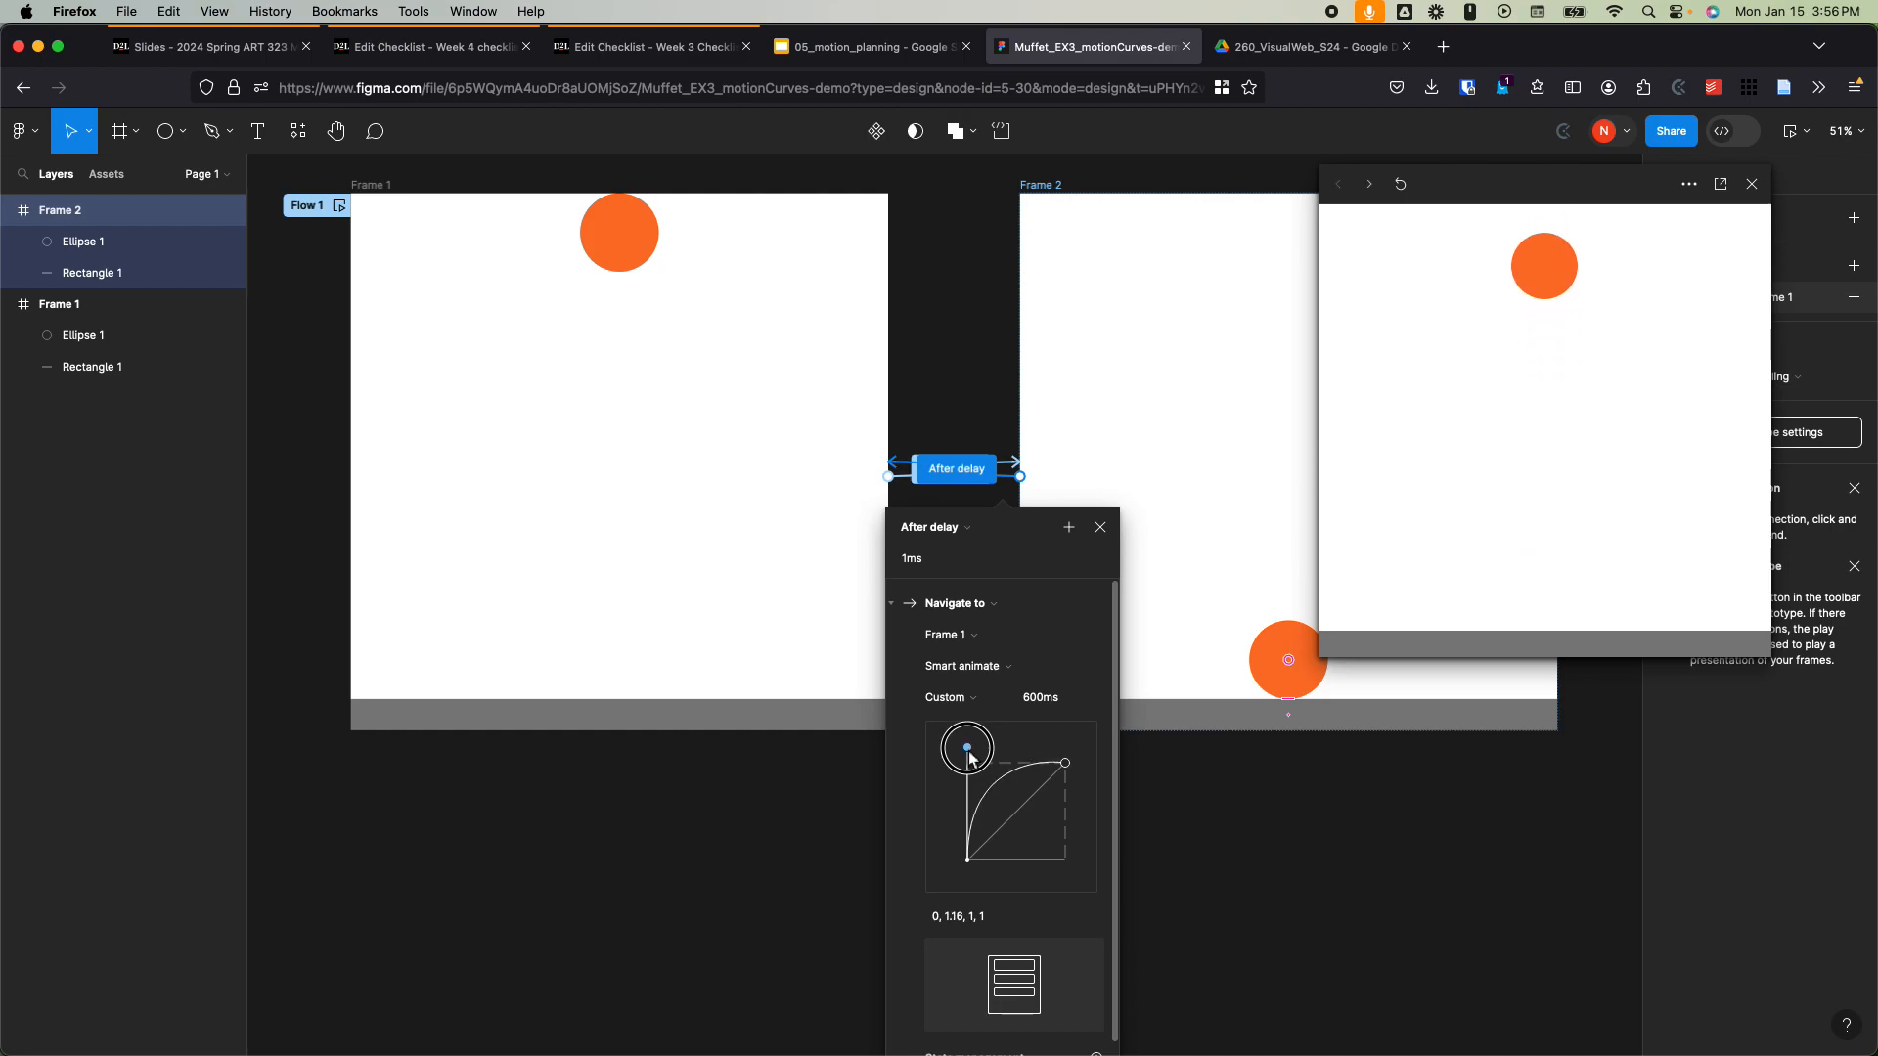
drag(969, 758, 972, 763)
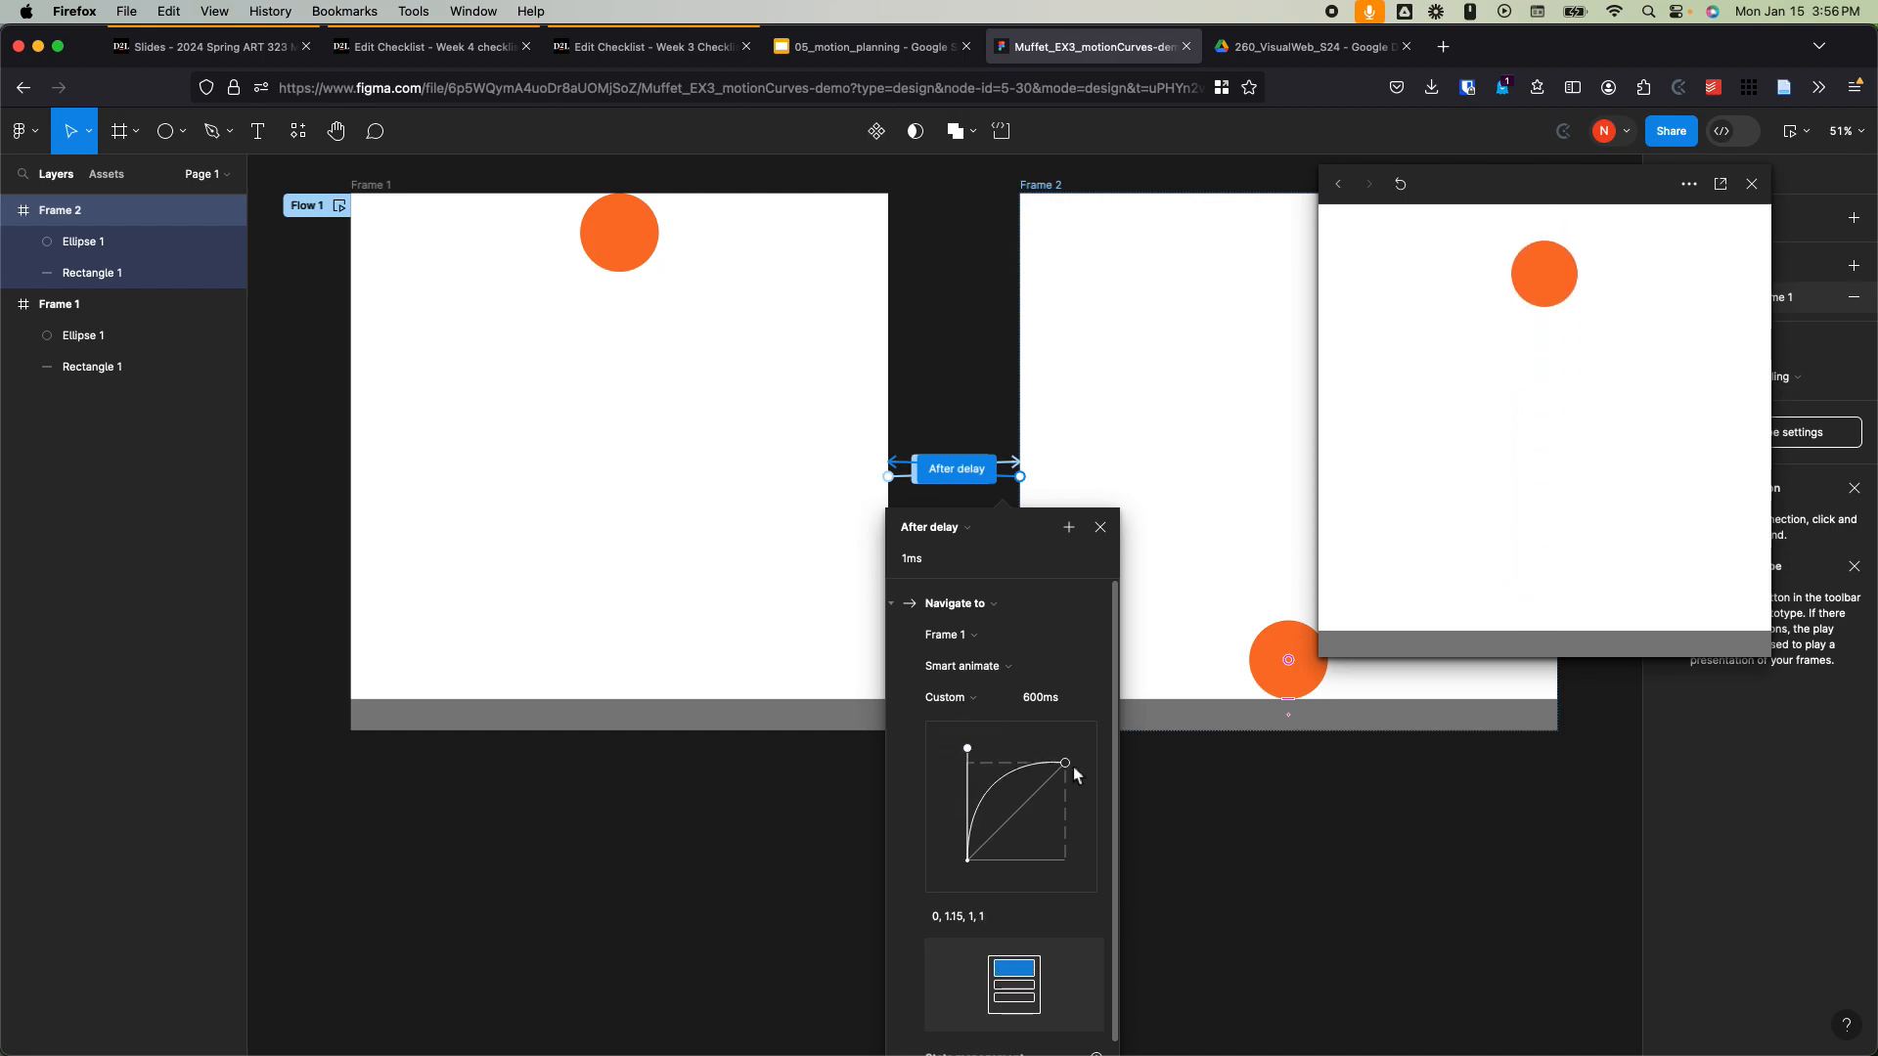
click(968, 751)
drag(970, 750, 968, 761)
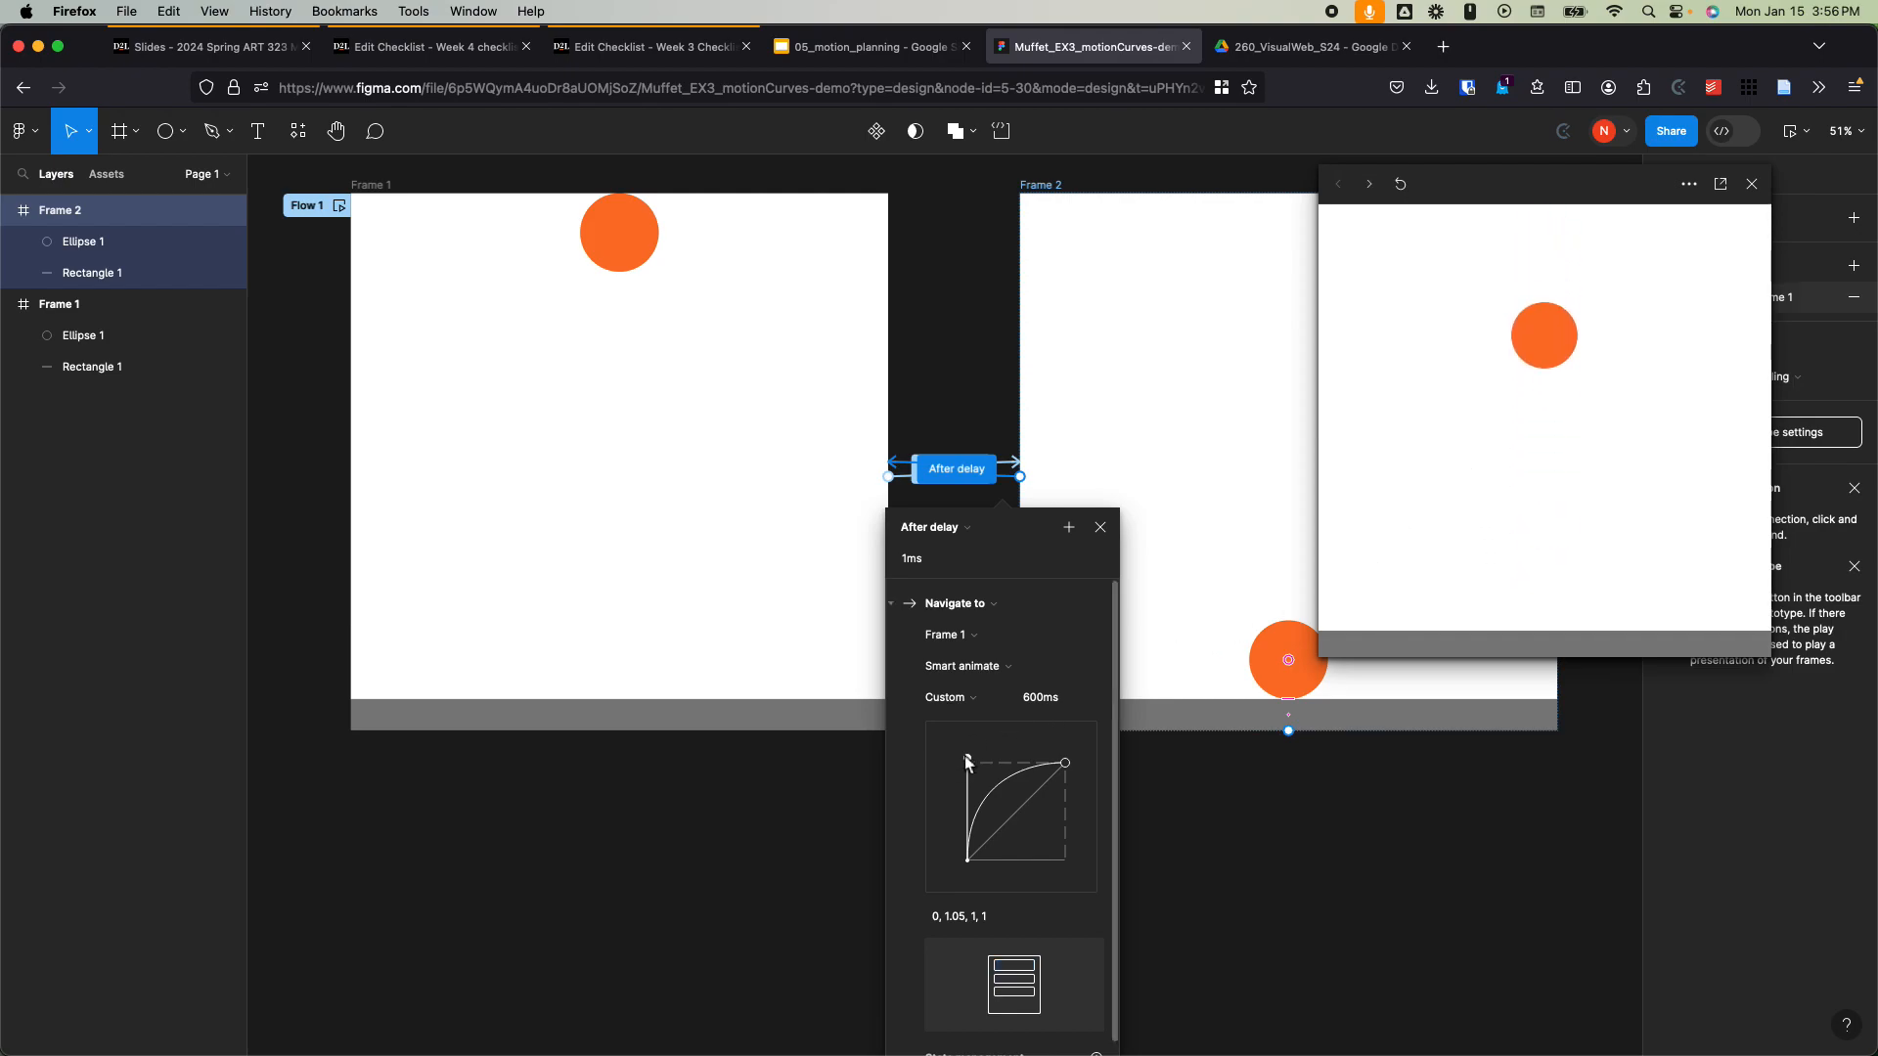
Step: Try out other handle positions on the Frame 2 to Frame 1 easing curve and settle it at 0, 0.99, 1, 1
drag(969, 758, 1029, 729)
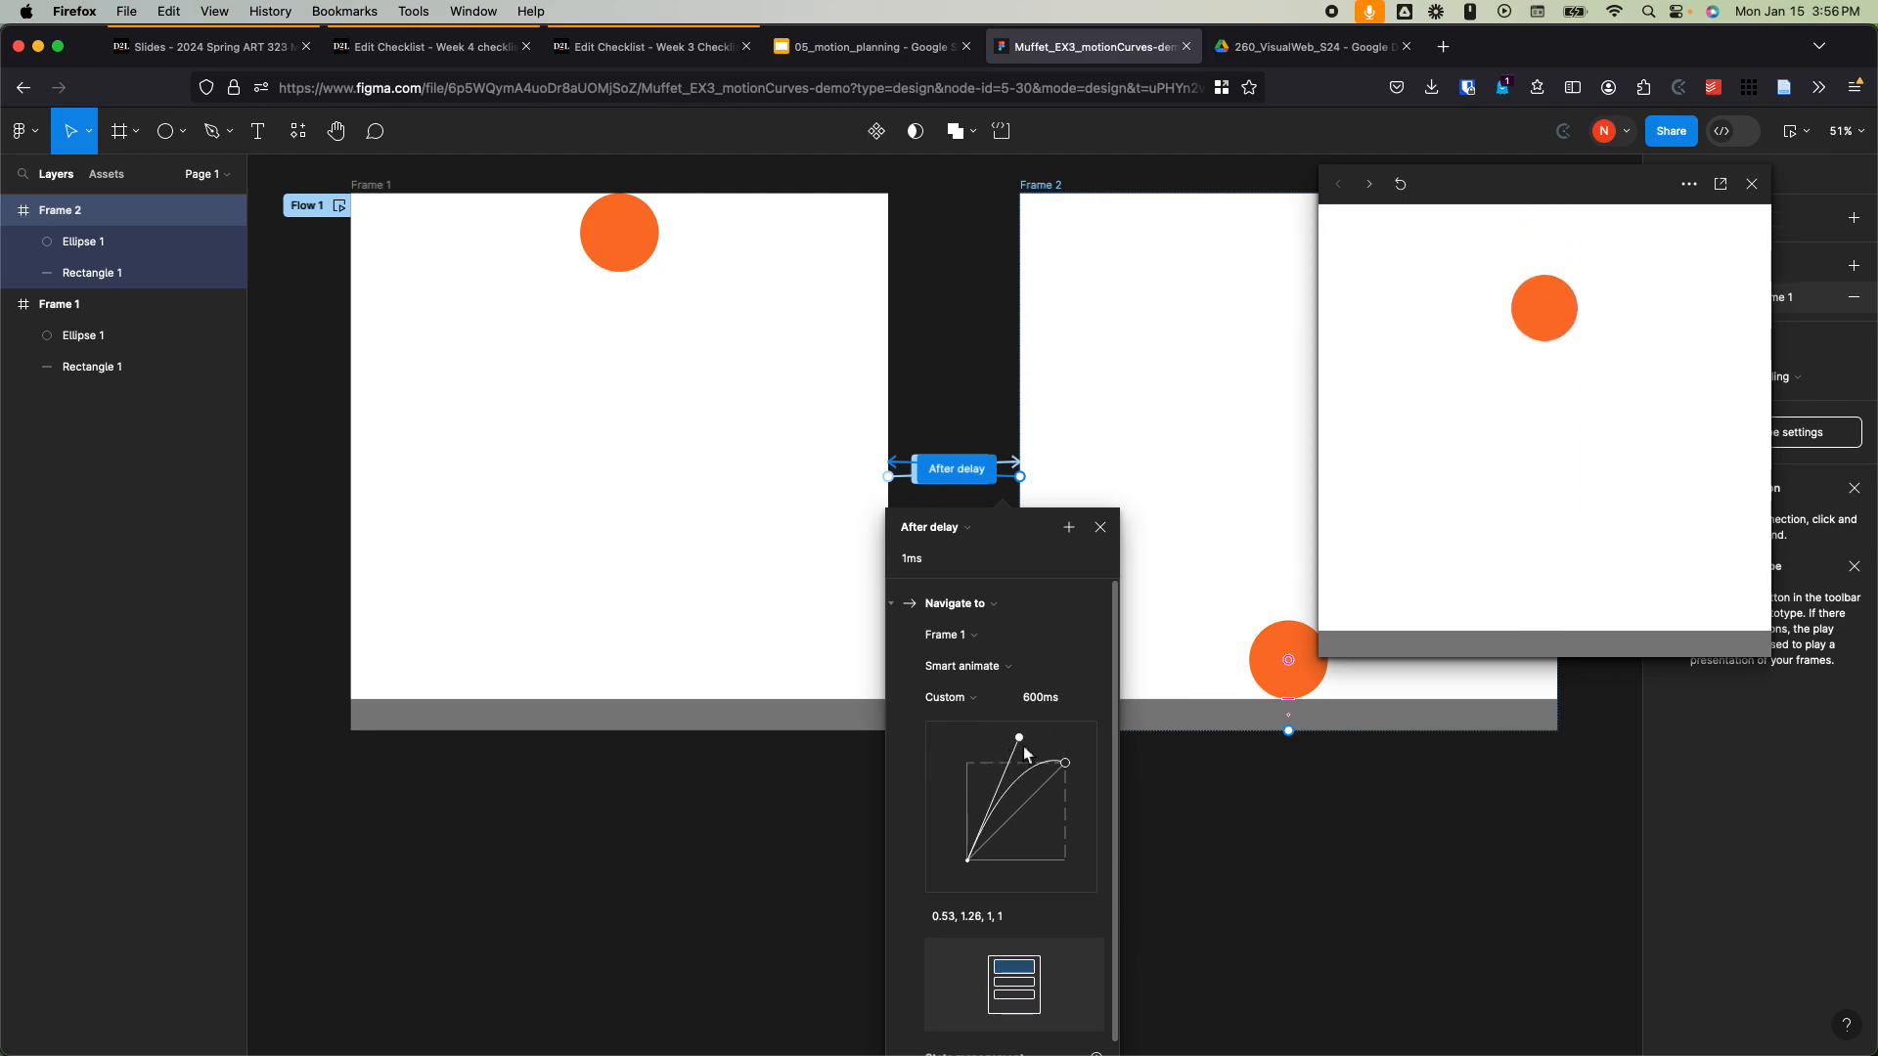
drag(1022, 745, 969, 775)
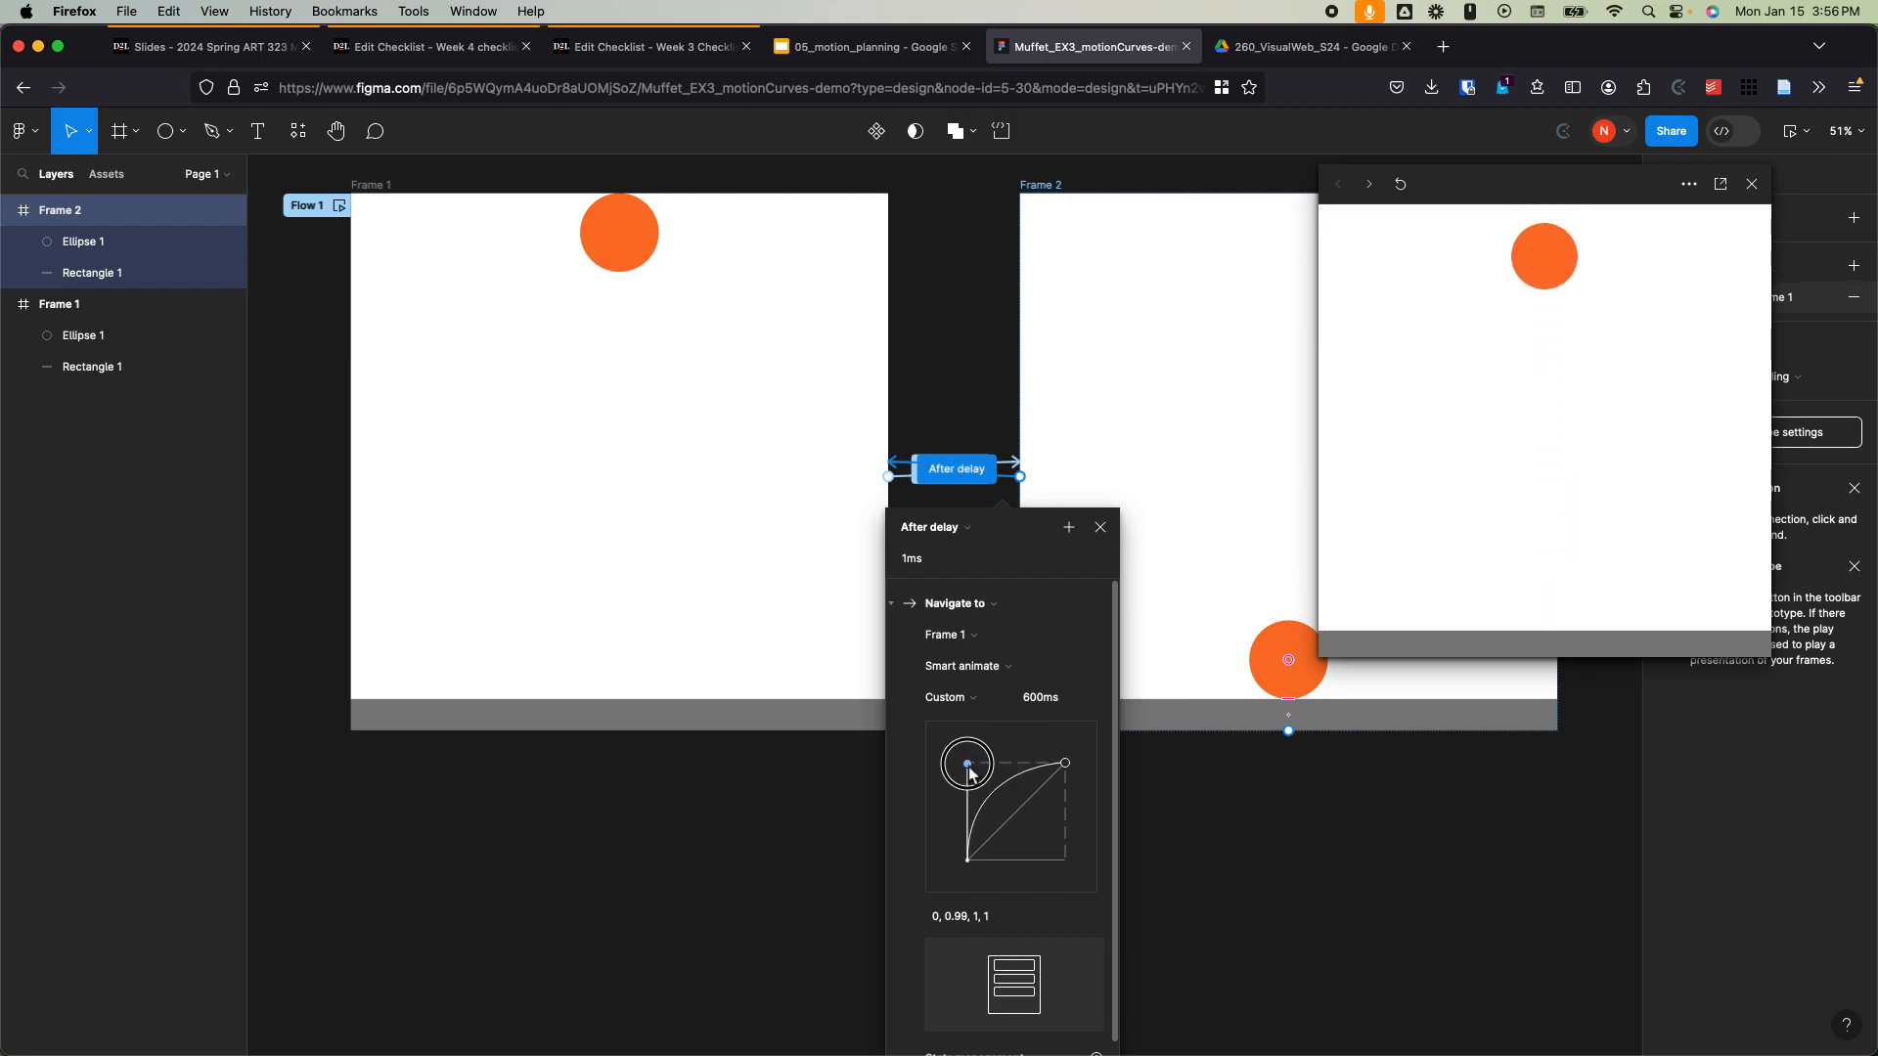
drag(969, 762, 970, 763)
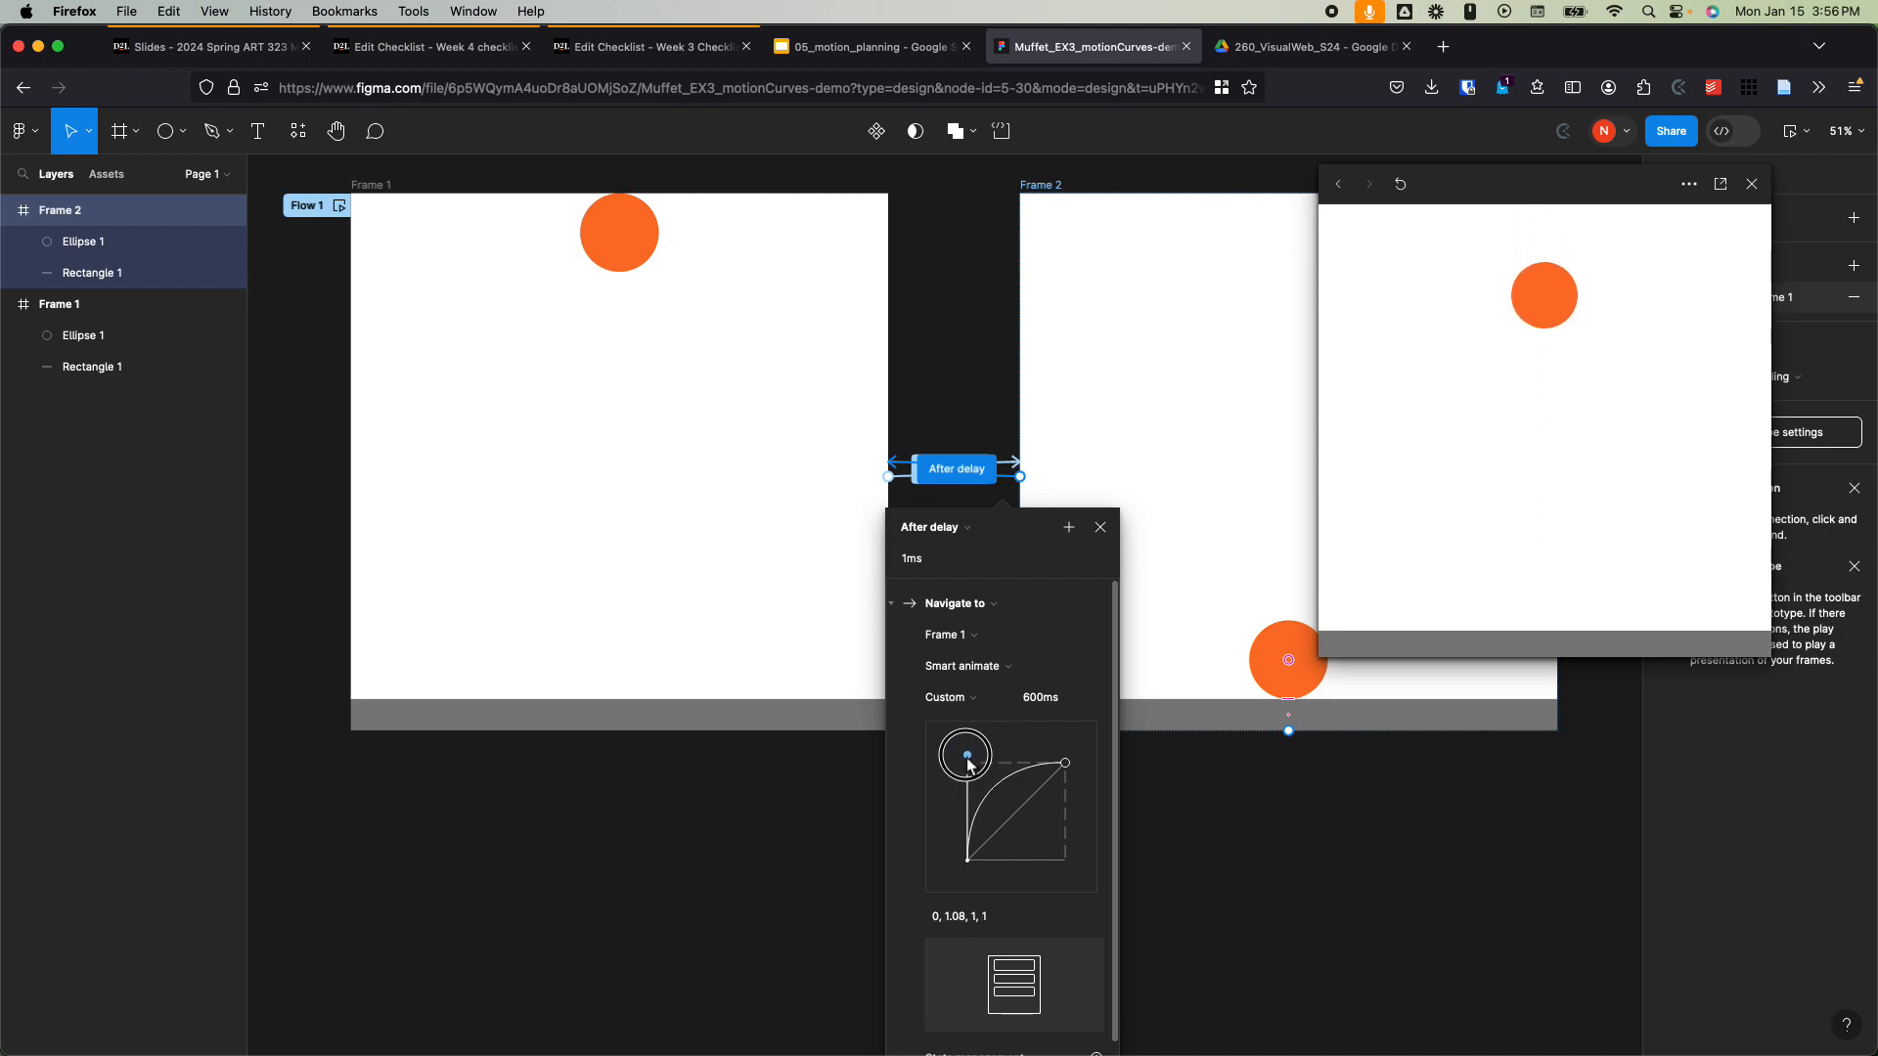
drag(974, 755, 1045, 772)
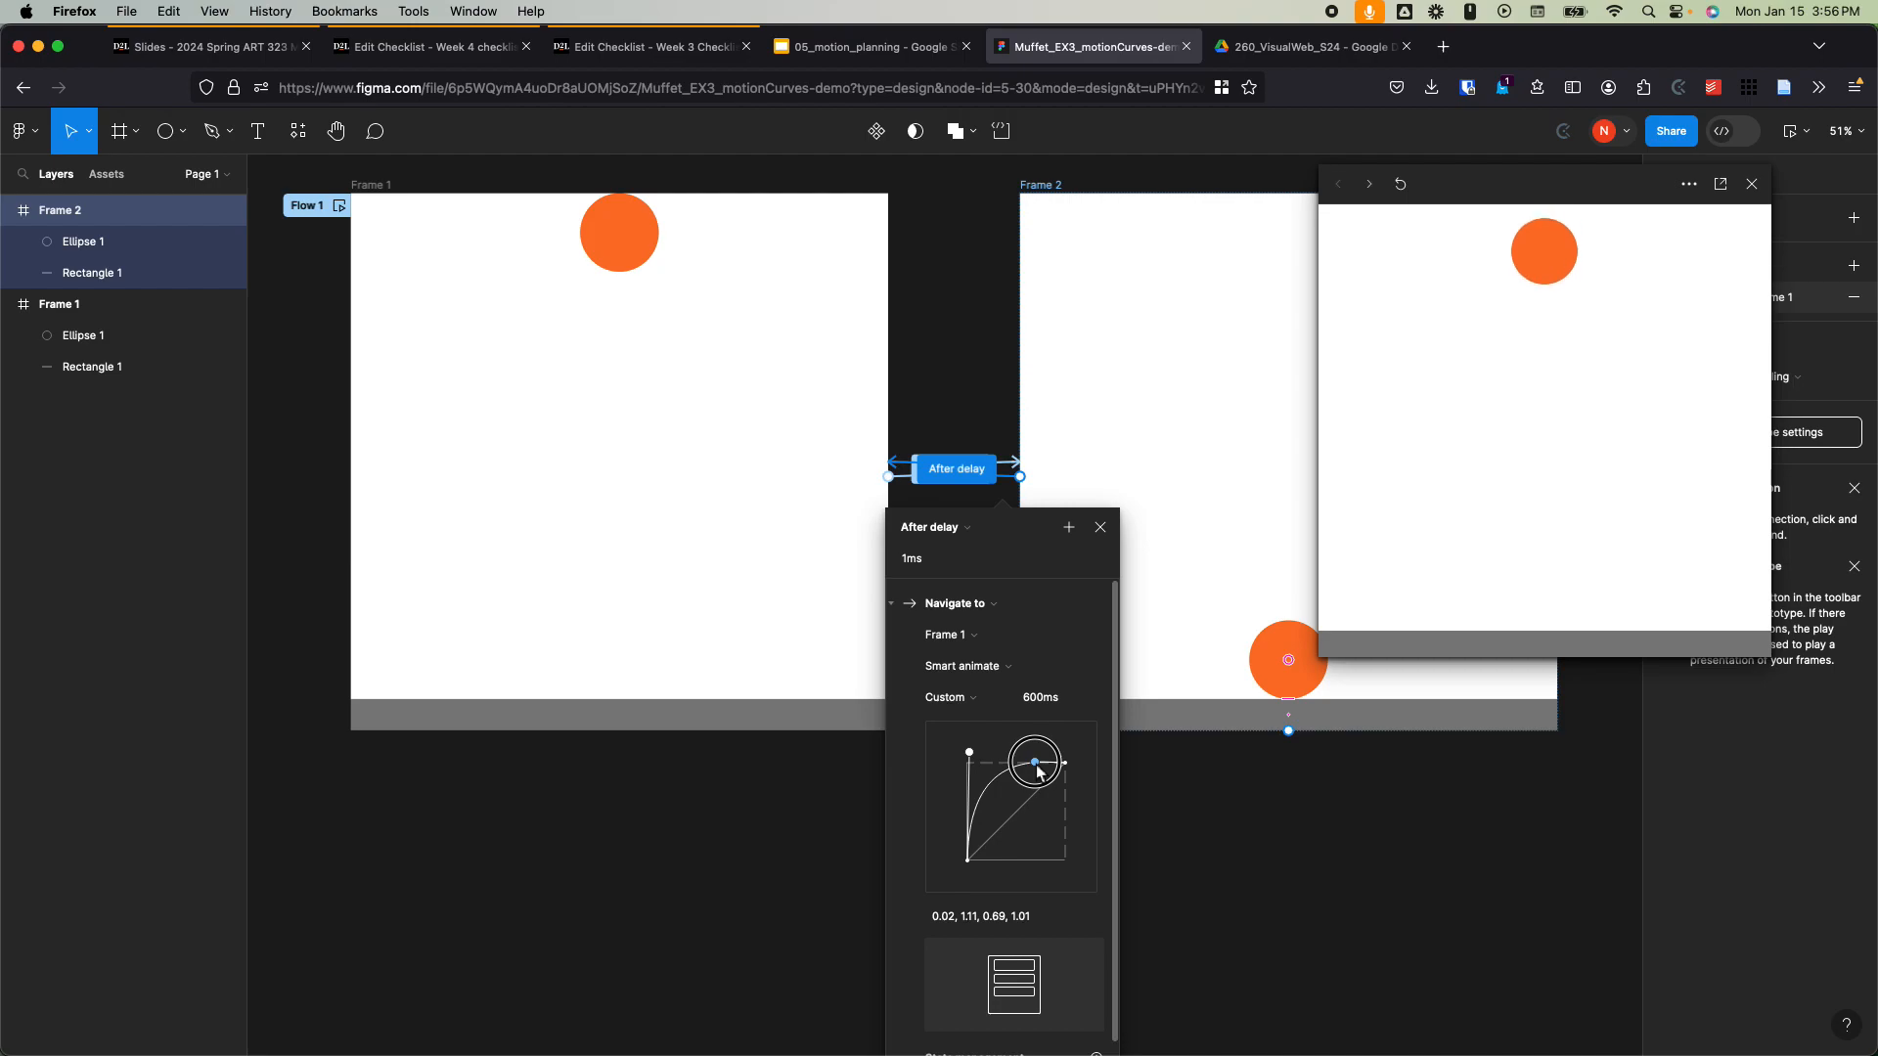
drag(1035, 772, 969, 768)
Step: Set the Frame 2 to Frame 1 animation duration to 300 ms
click(1050, 701)
click(1033, 701)
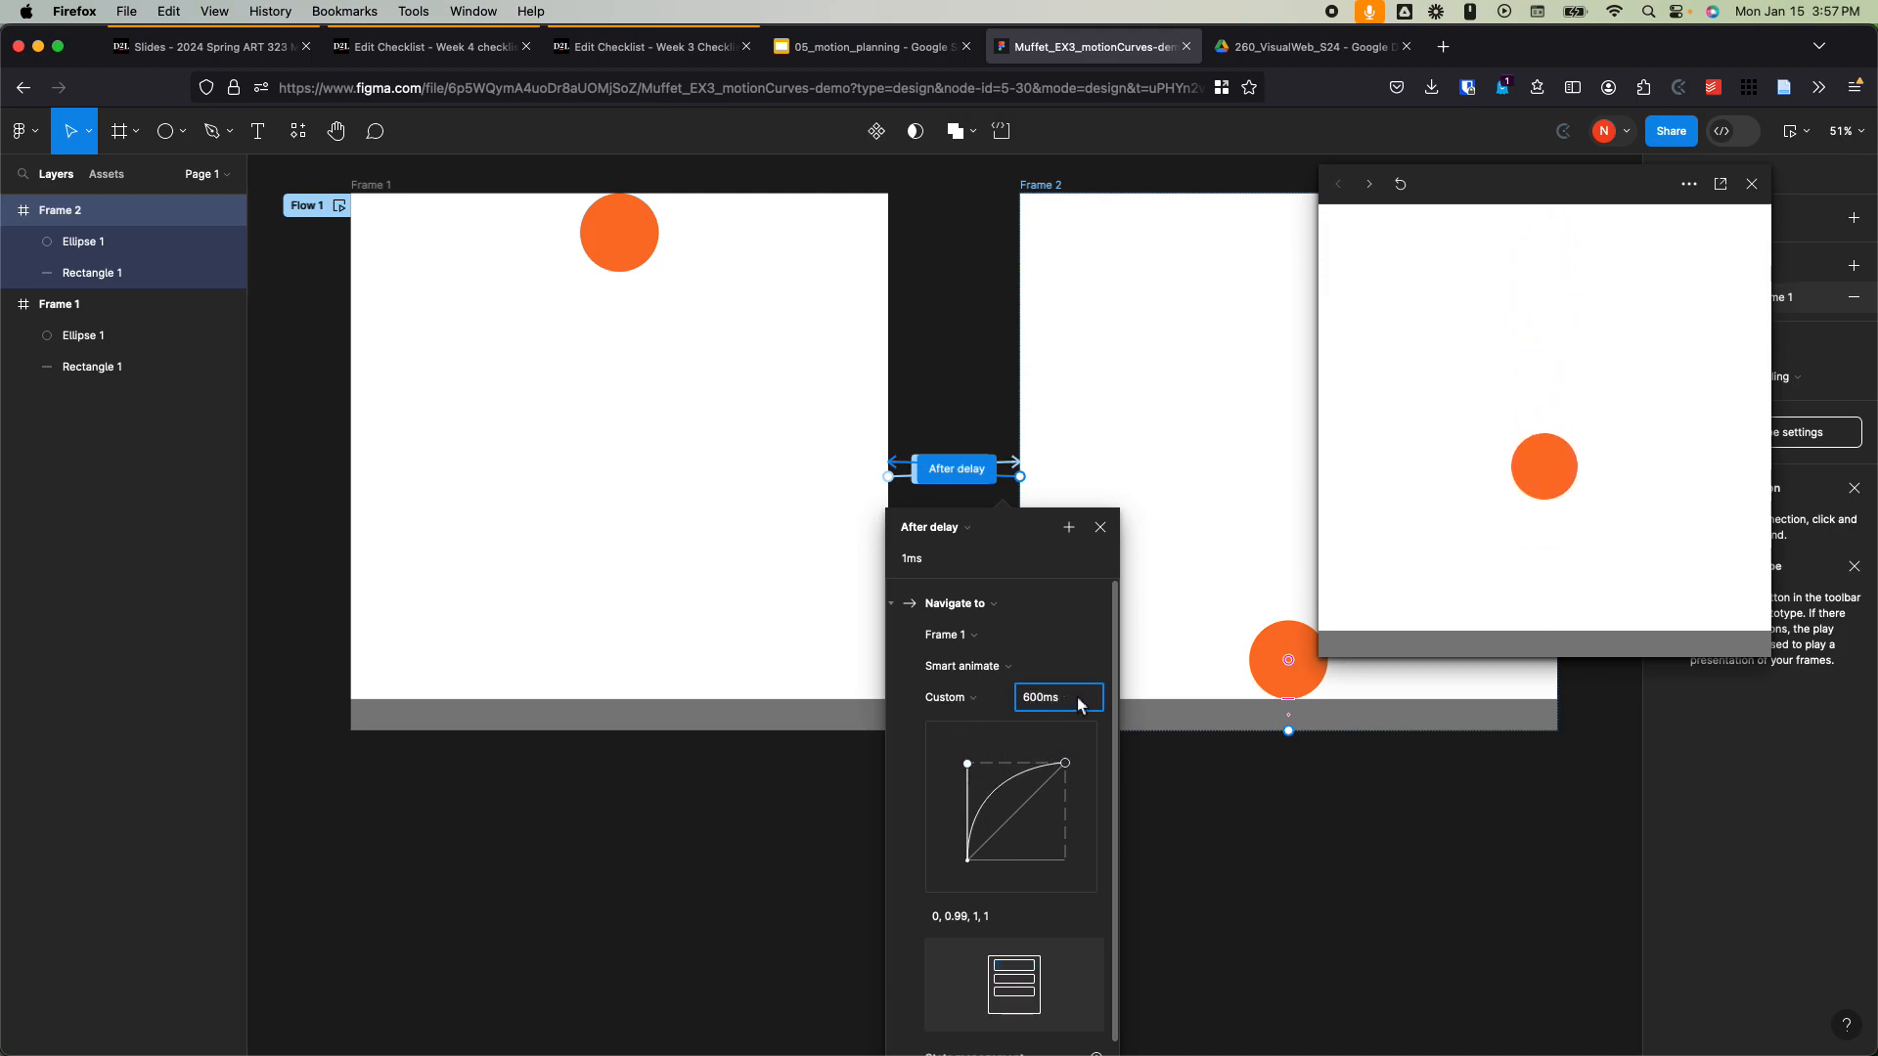
key(BackSpace)
text(3)
key(Return)
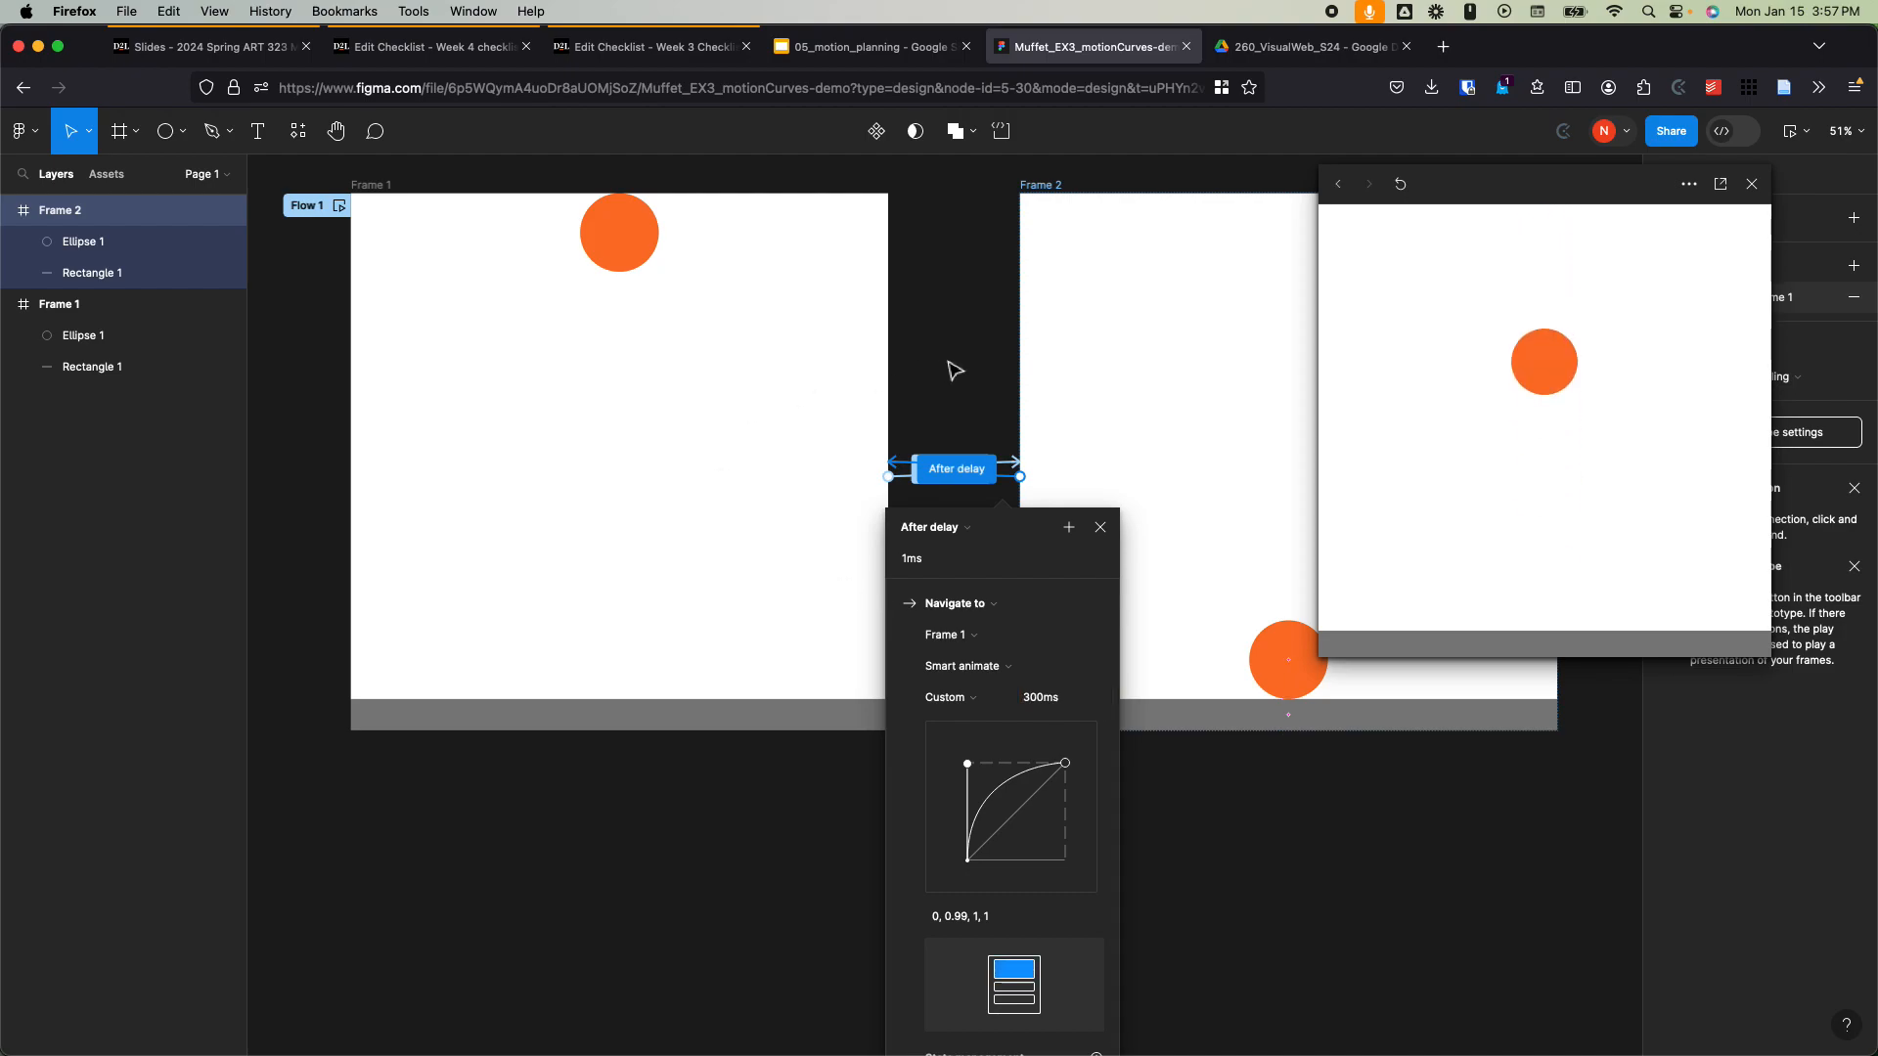
Step: Open the Frame 1 to Frame 2 connection's settings and set its animation duration to 300 ms
click(954, 369)
click(1007, 473)
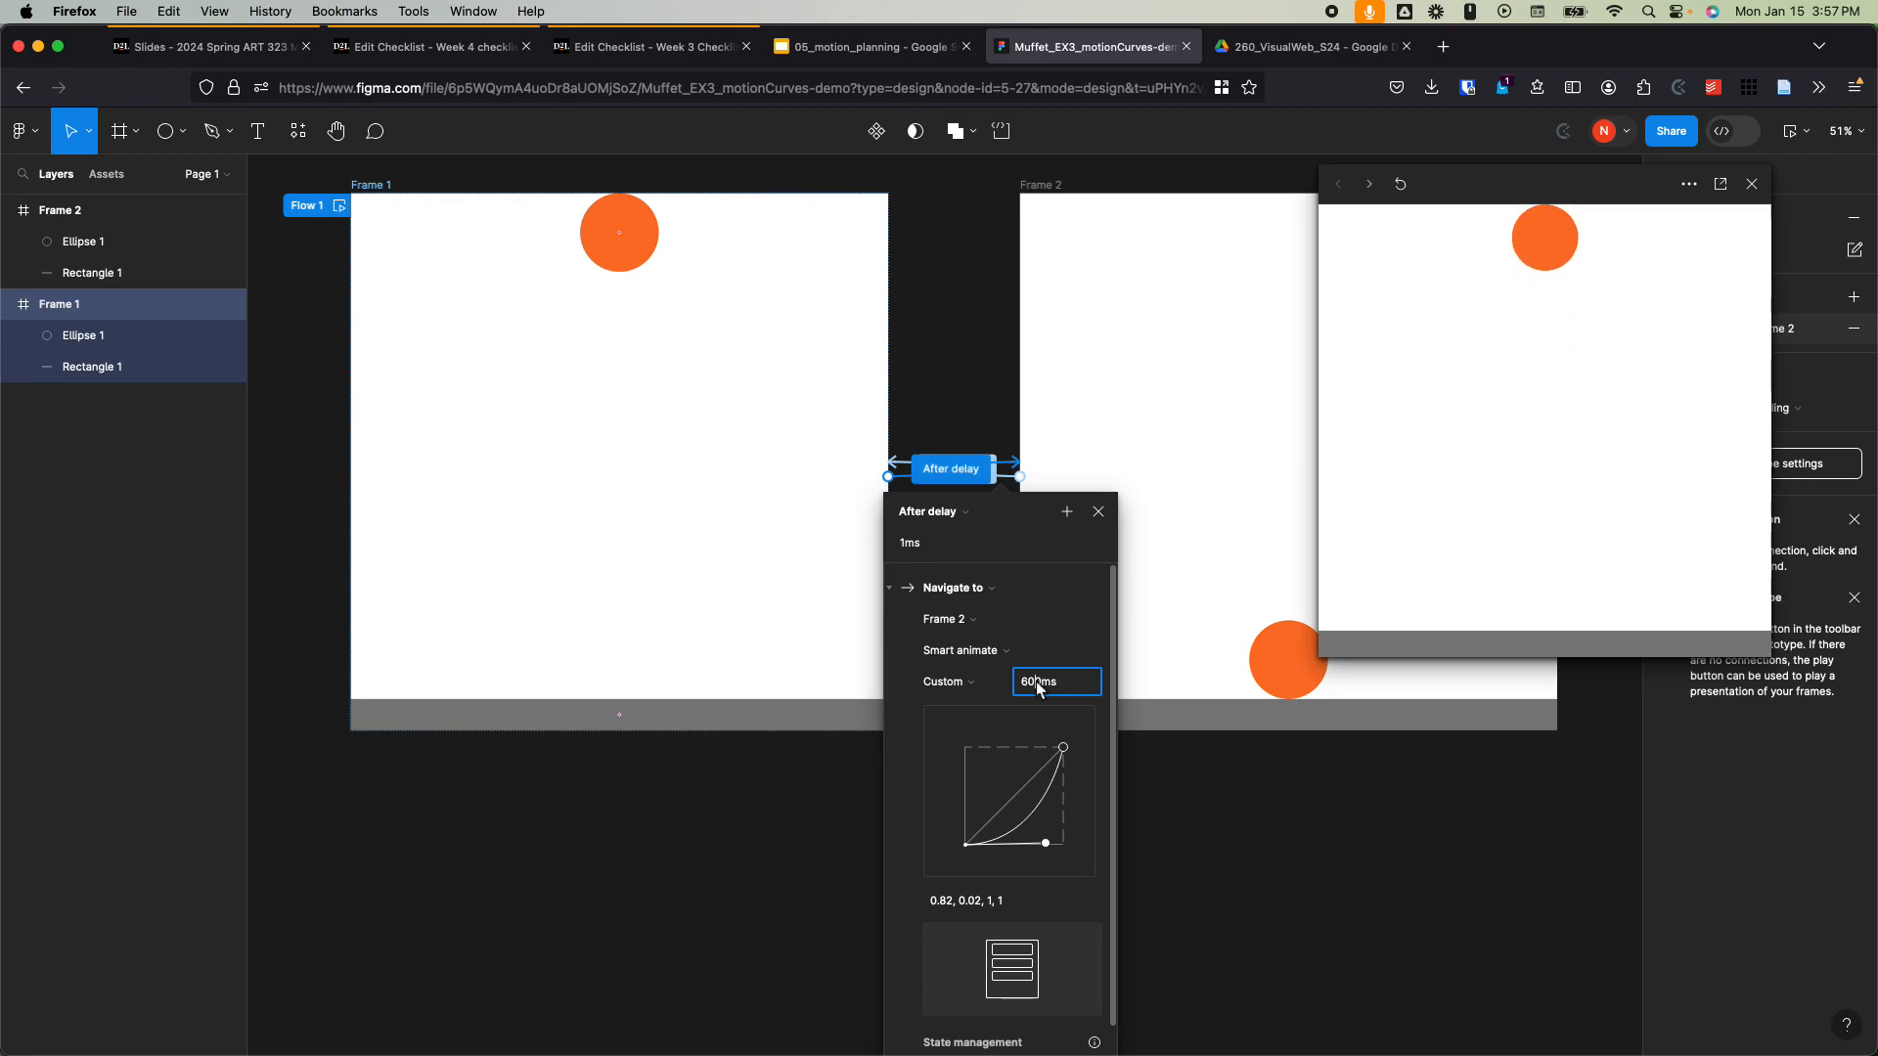
key(Left)
key(shift+Right)
text(3)
key(Return)
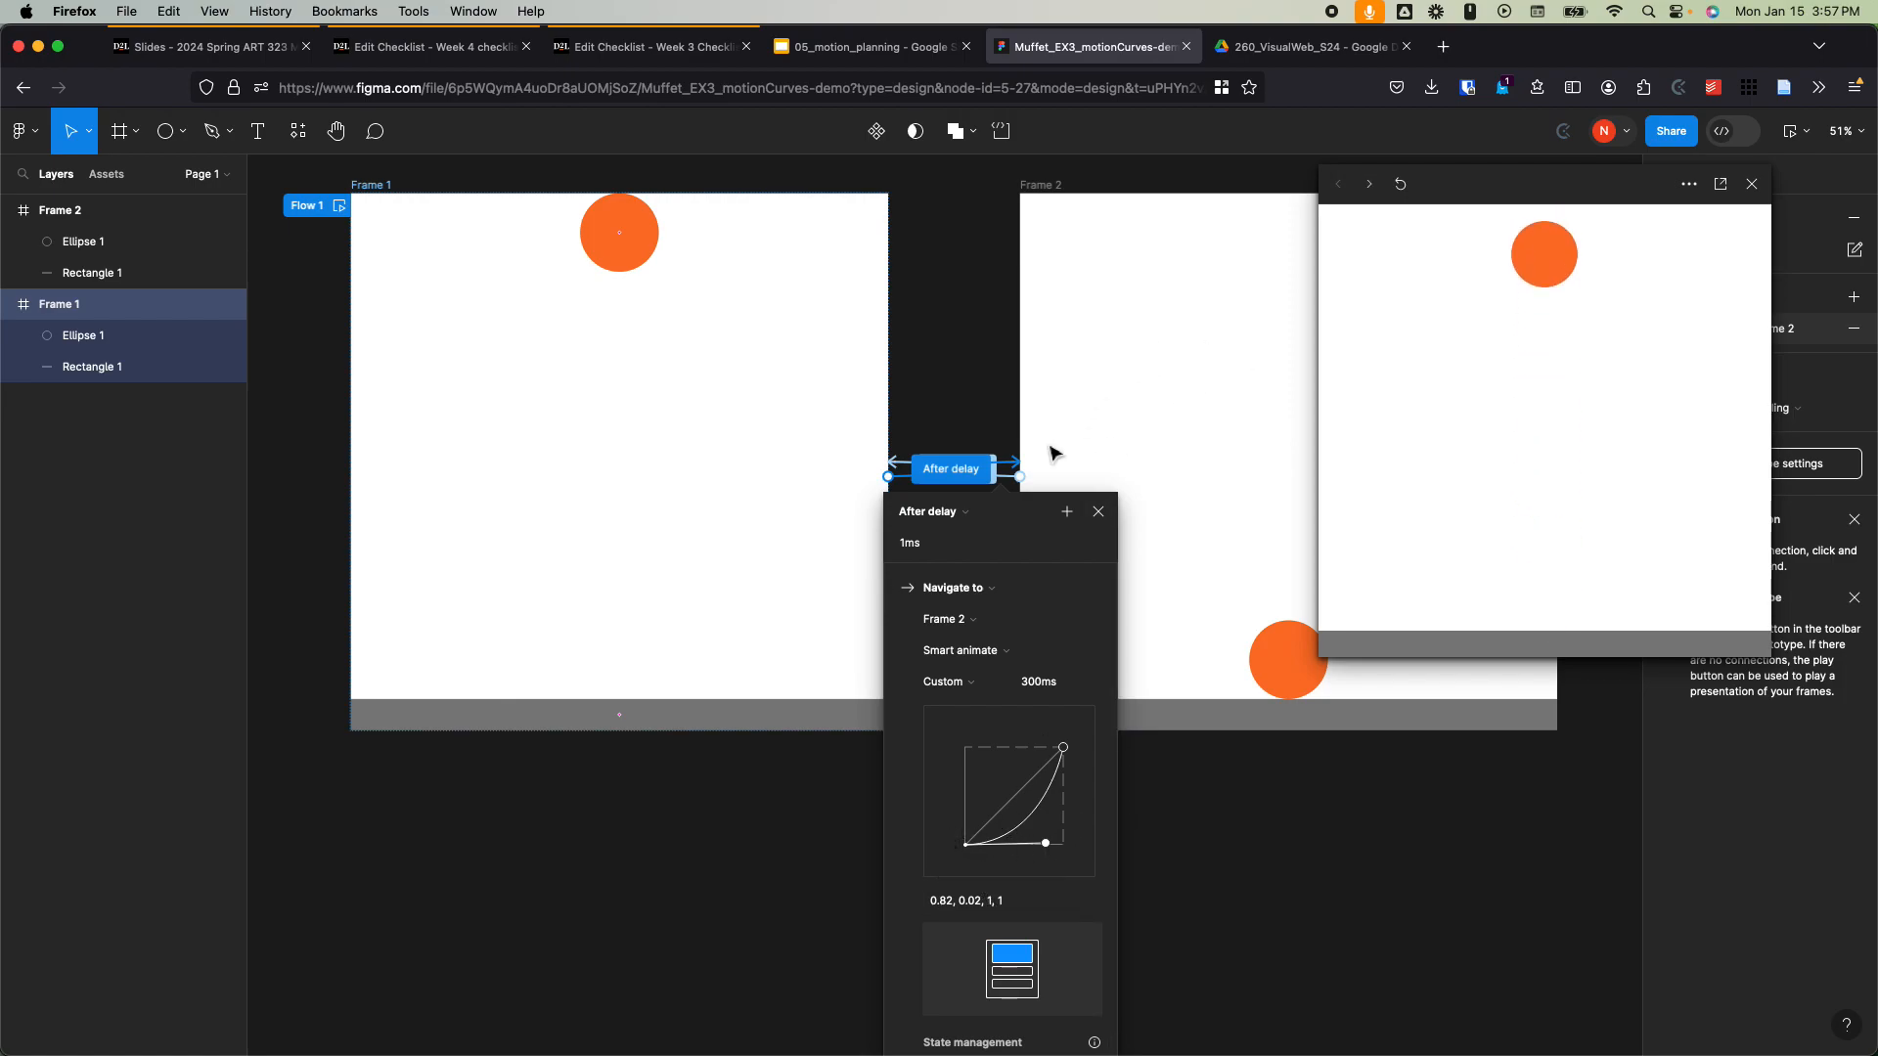
Step: Reopen the Frame 2 to Frame 1 connection's settings to review its easing curve and duration
click(1004, 479)
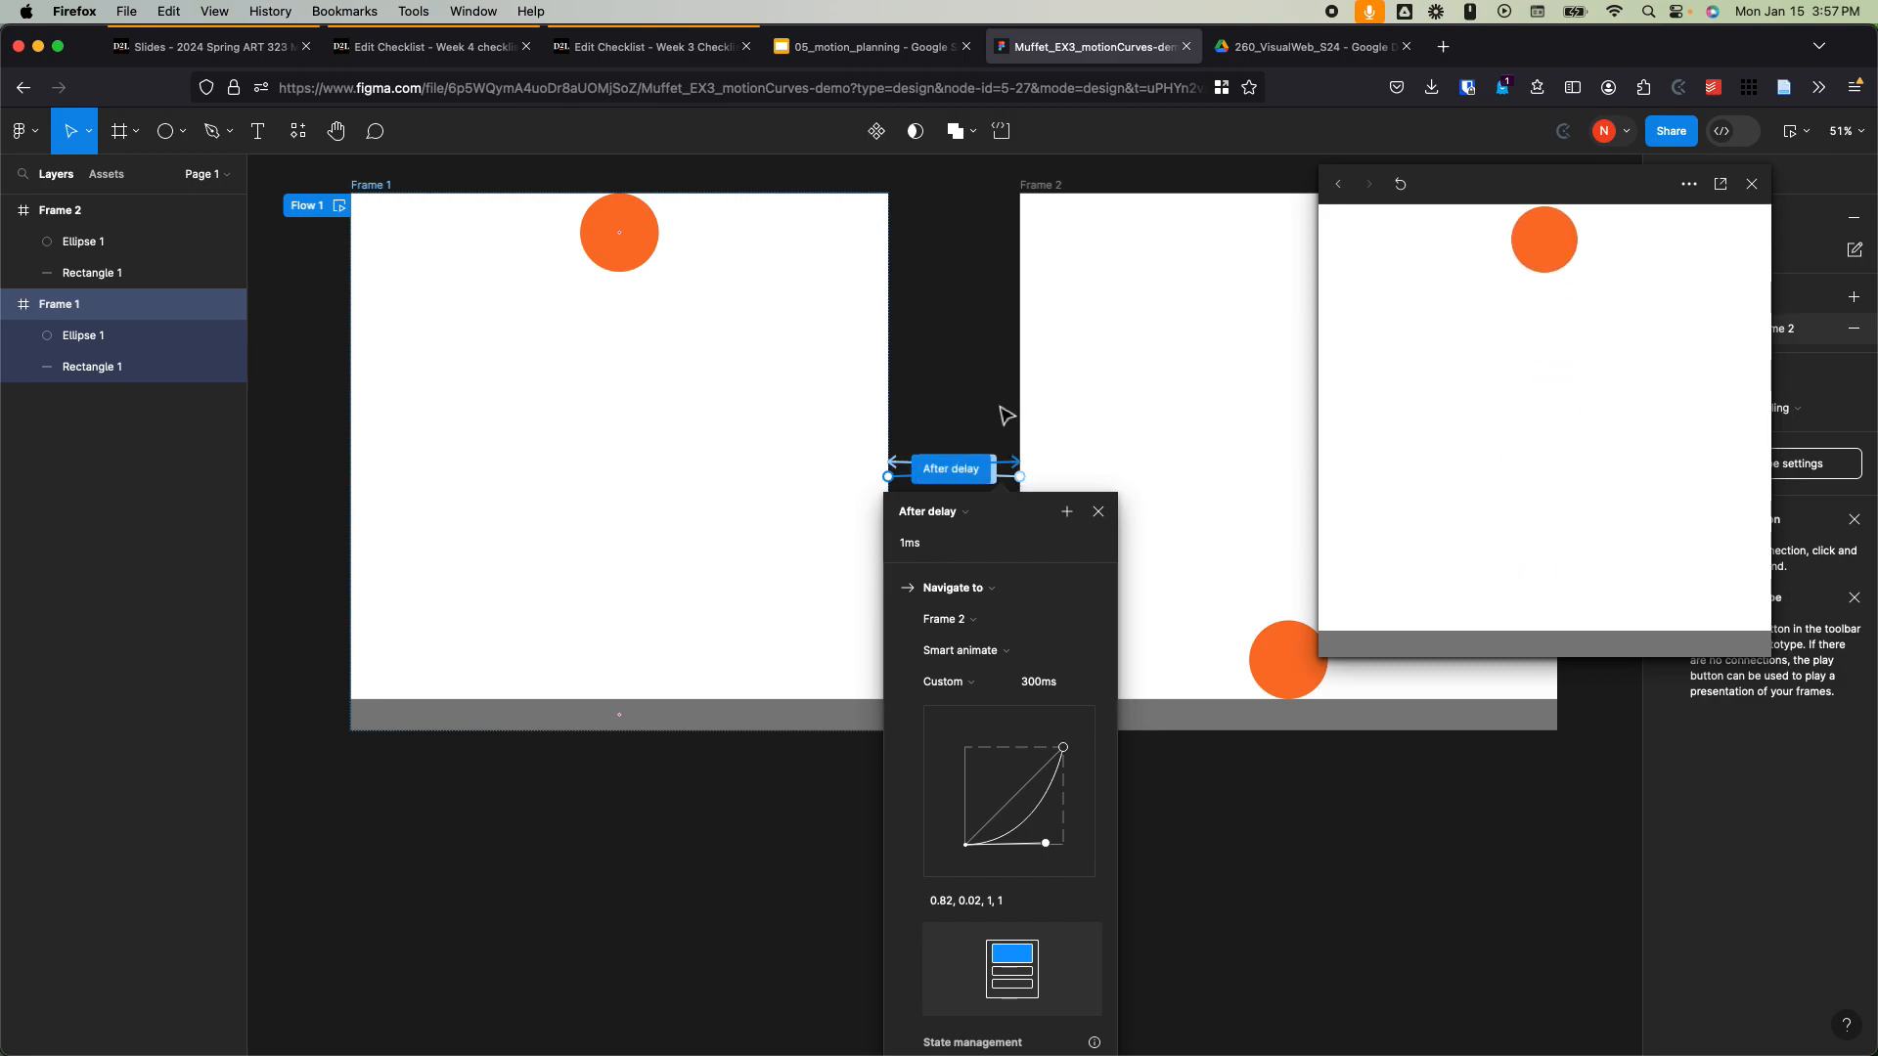
click(1012, 488)
click(1009, 489)
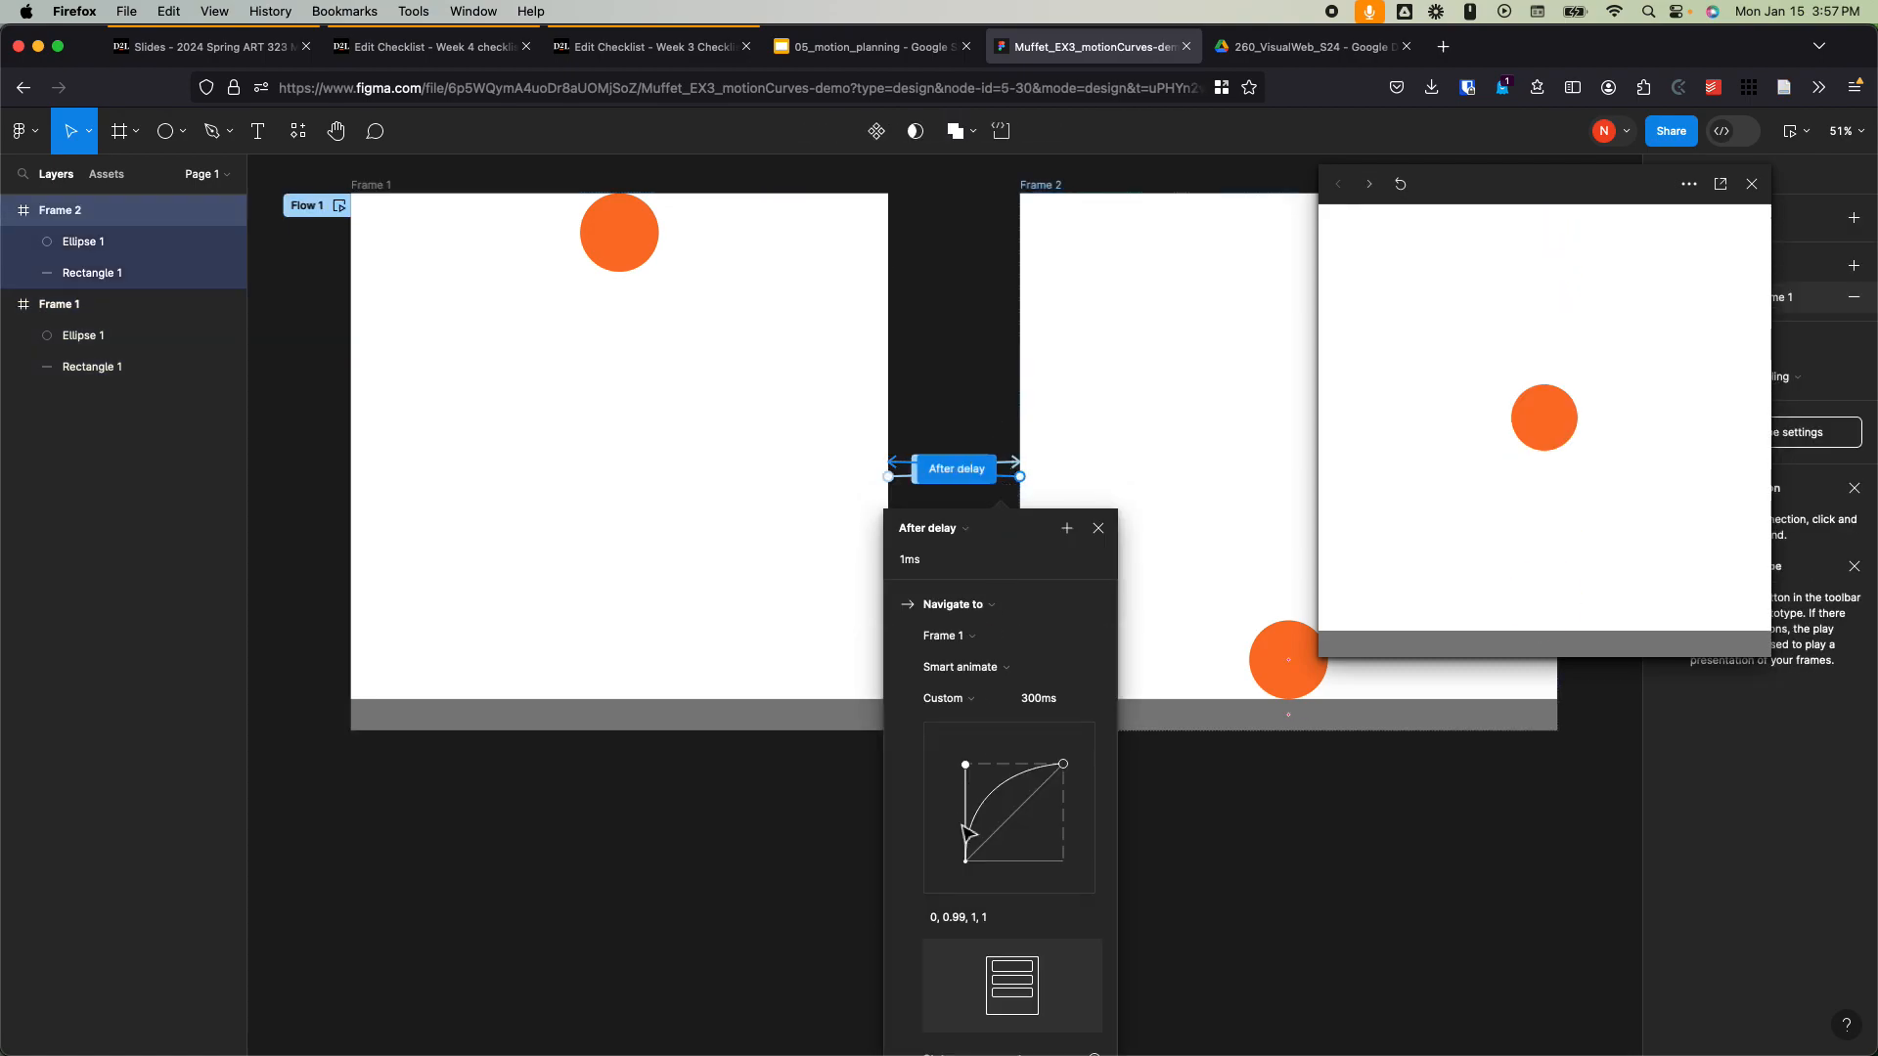